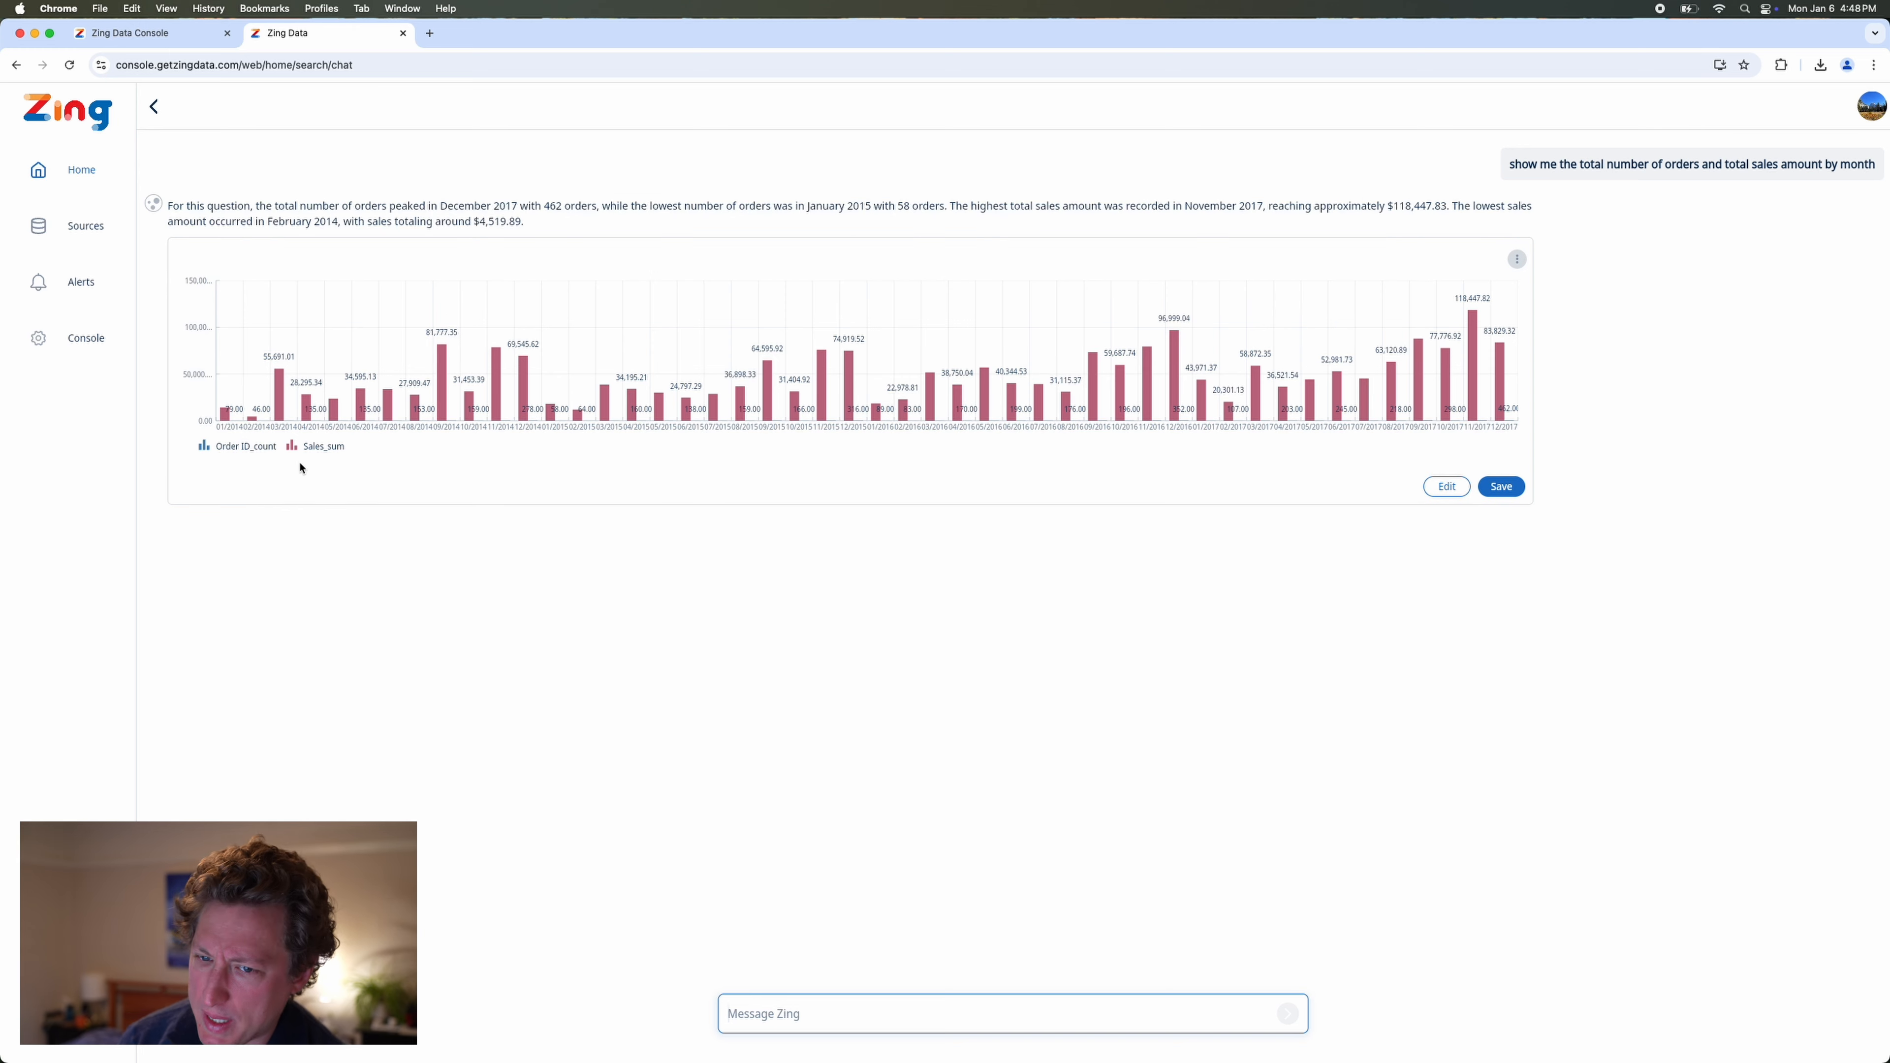
# Hide the Sales_sum series to view the monthly order counts alone, show it again, and review the written summary above the chart.
pyautogui.click(299, 450)
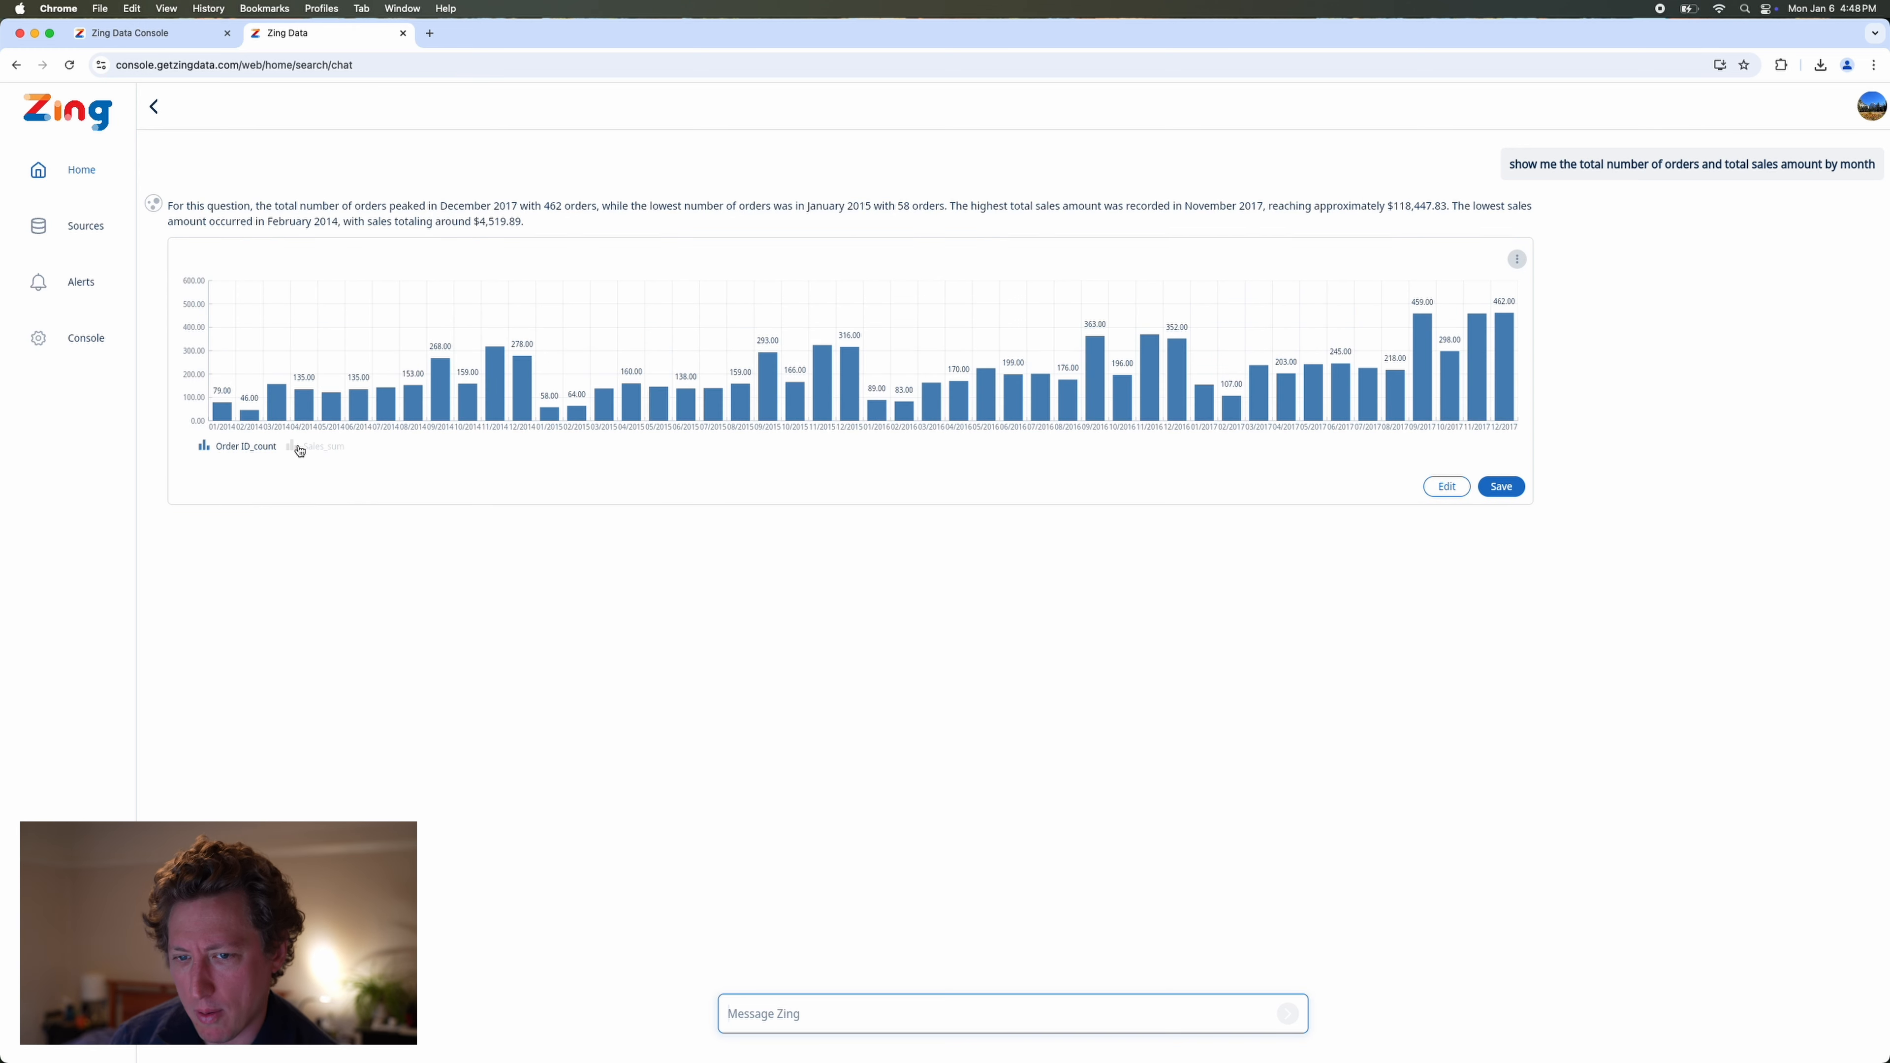
pyautogui.click(300, 450)
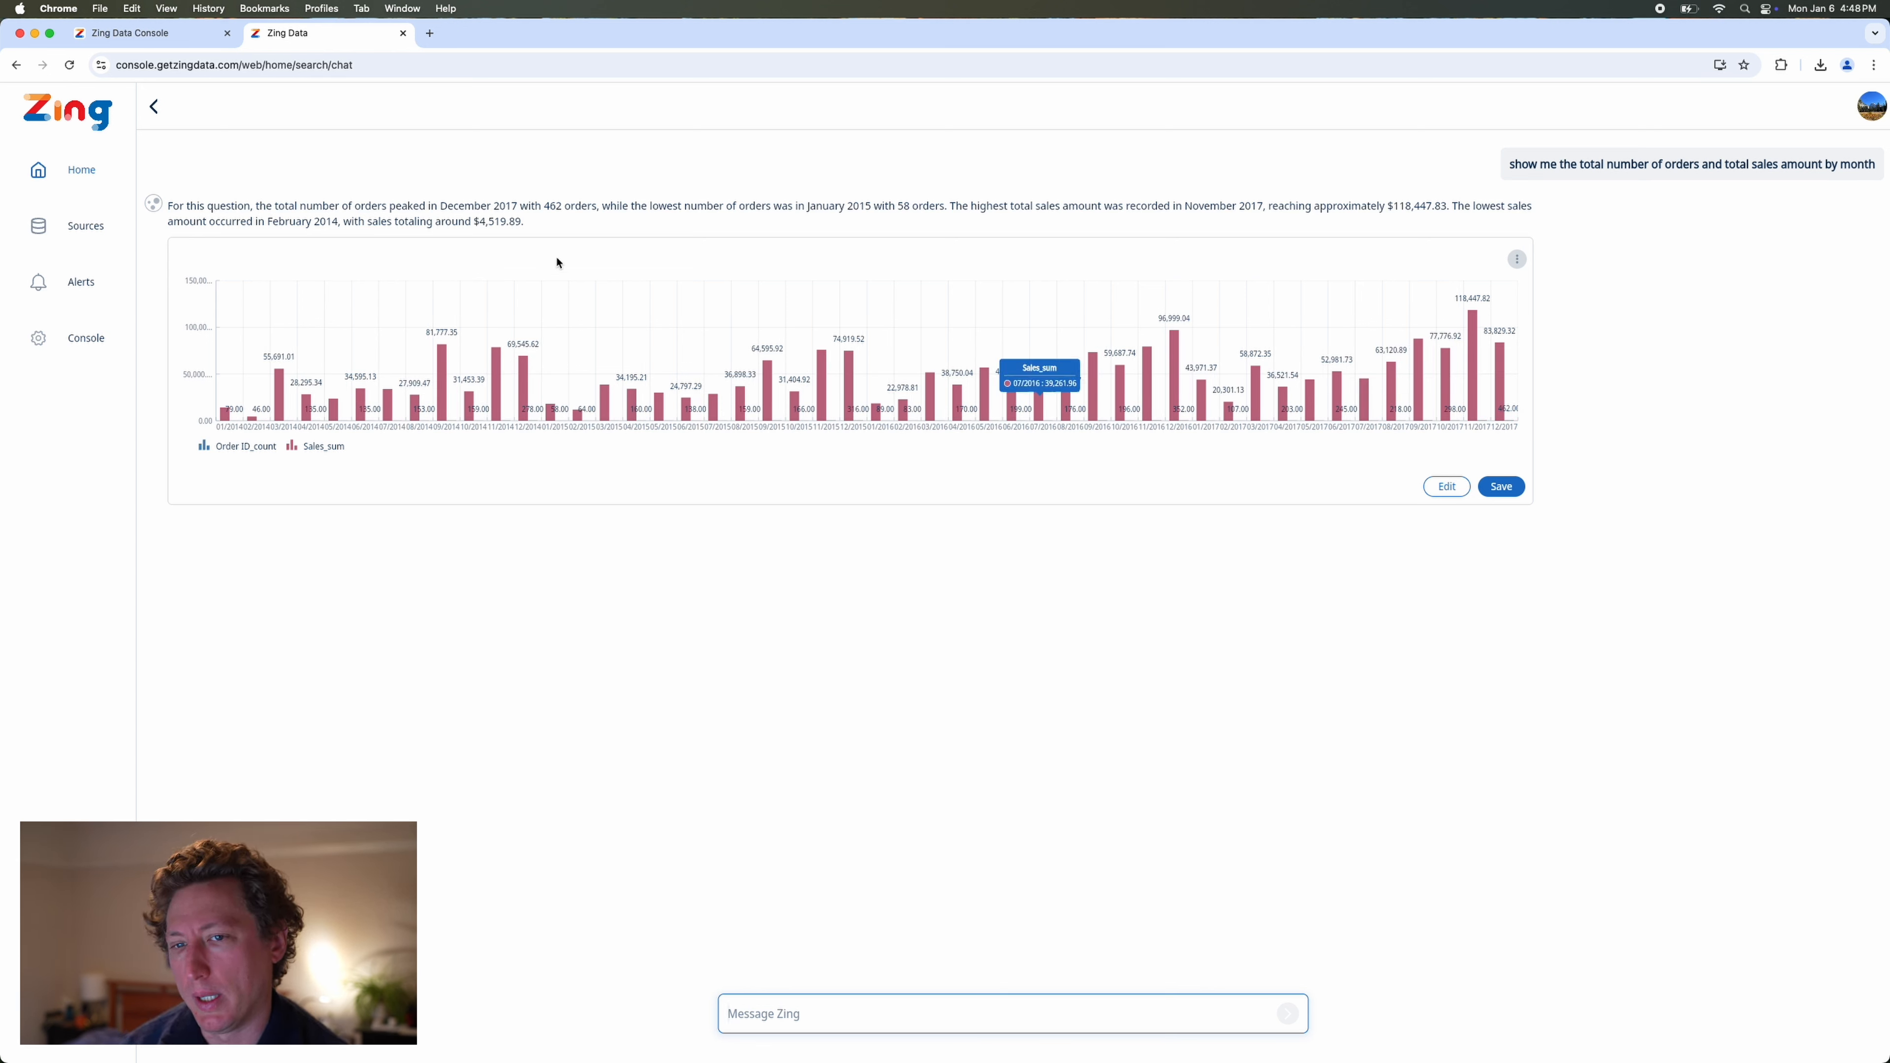
pyautogui.moveTo(347, 205); pyautogui.dragTo(705, 246)
pyautogui.click(695, 222)
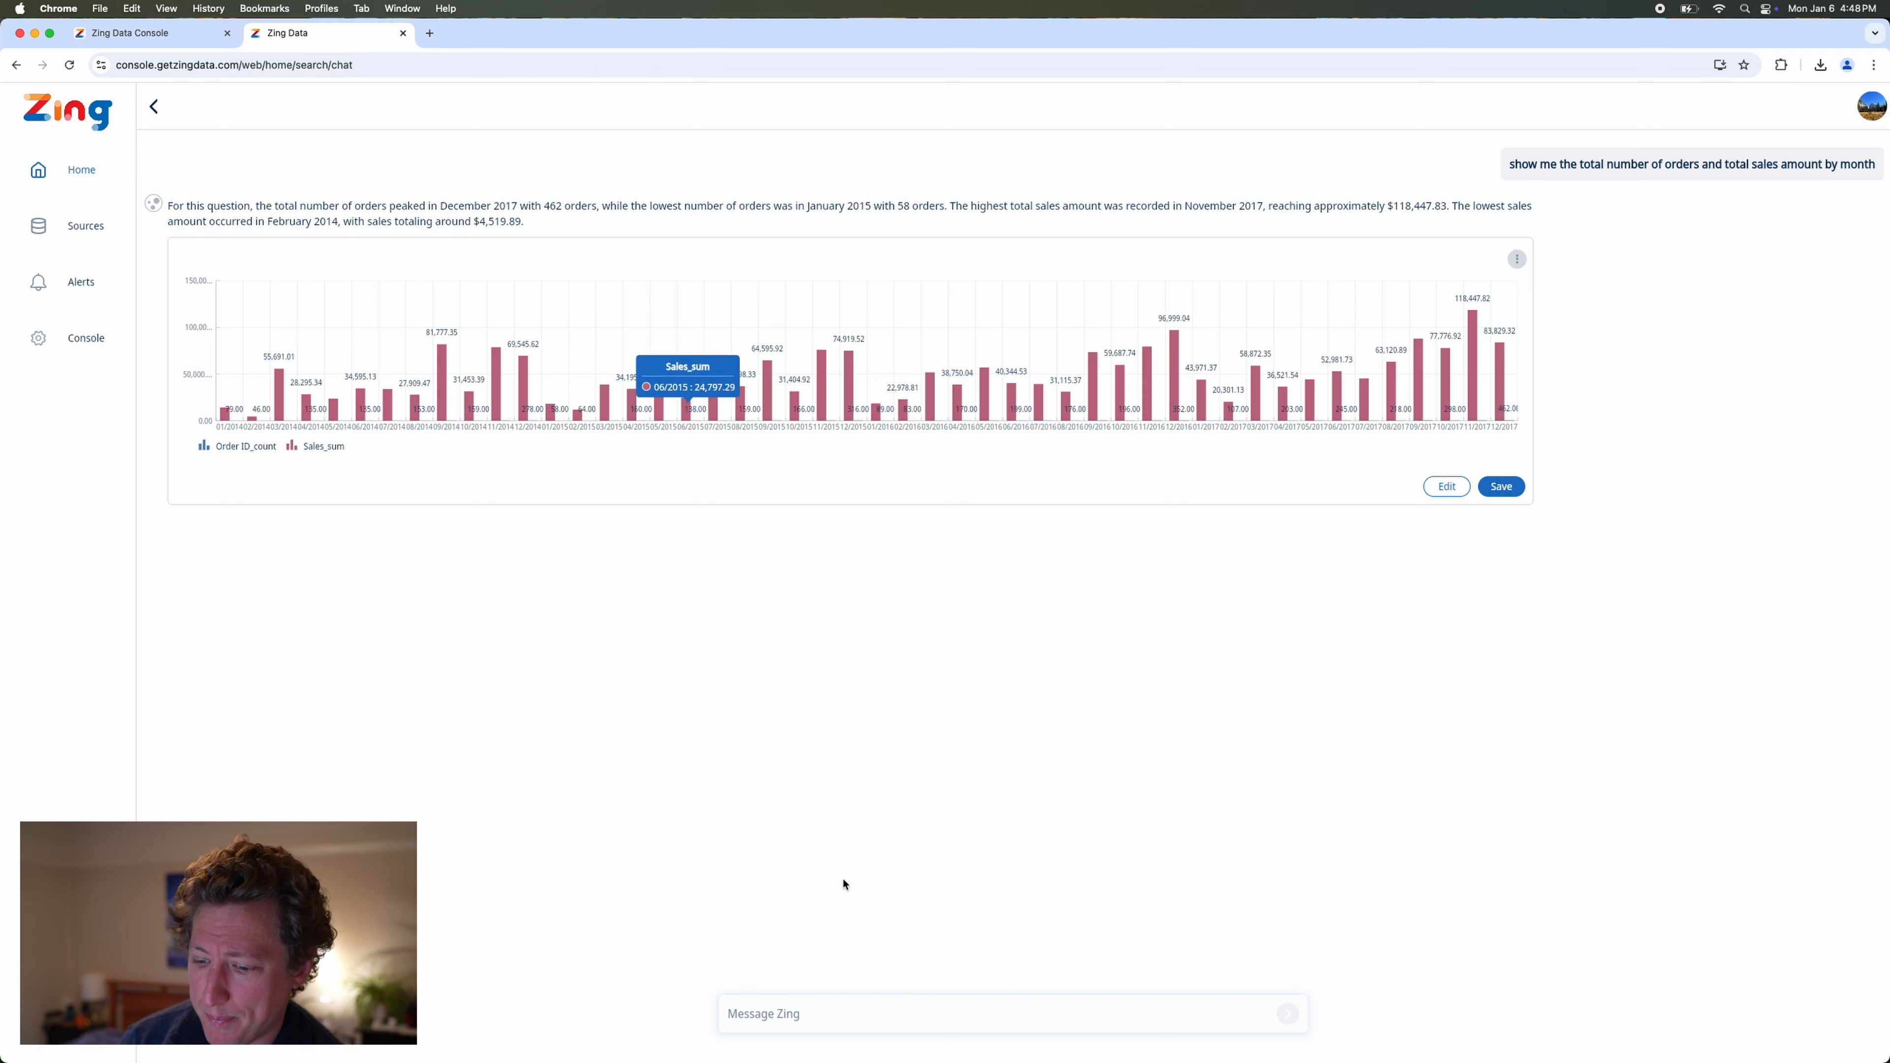
# Ask Zing "show me the dollar amount of sales by year".
pyautogui.click(824, 1015)
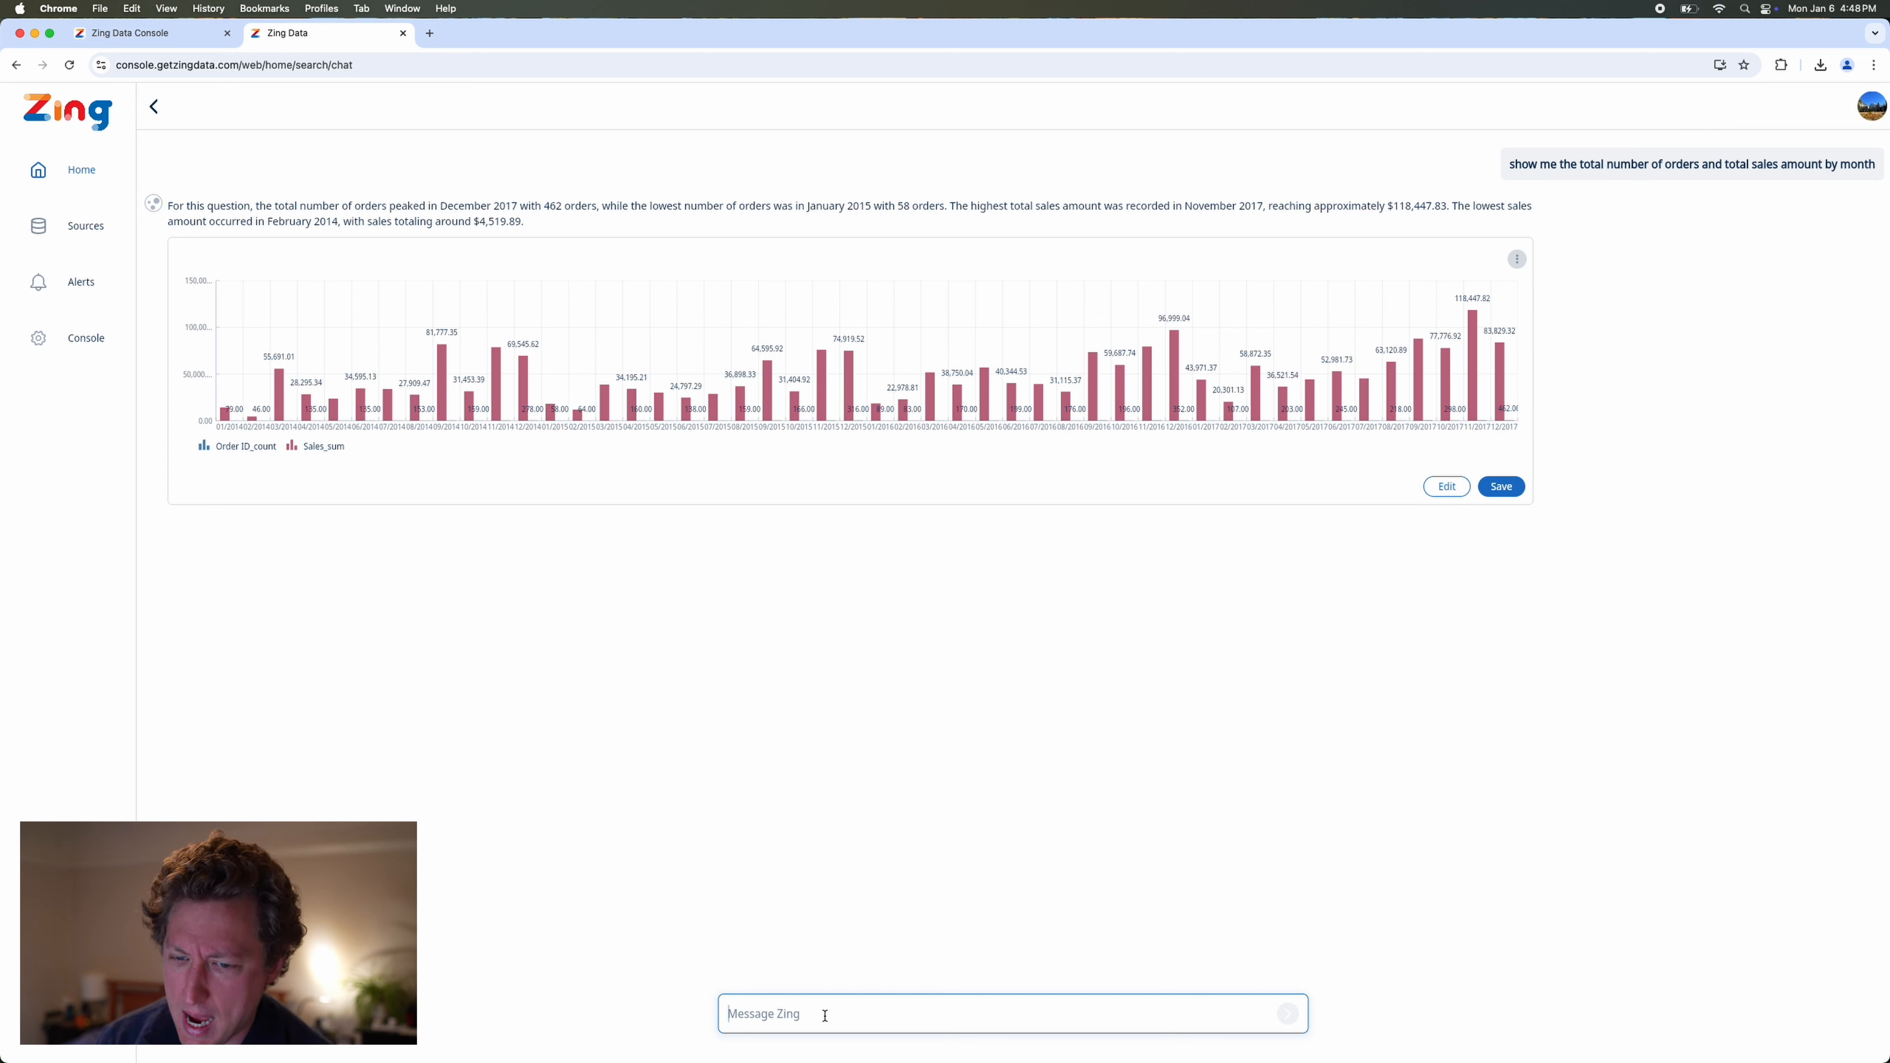
pyautogui.write('show me the do')
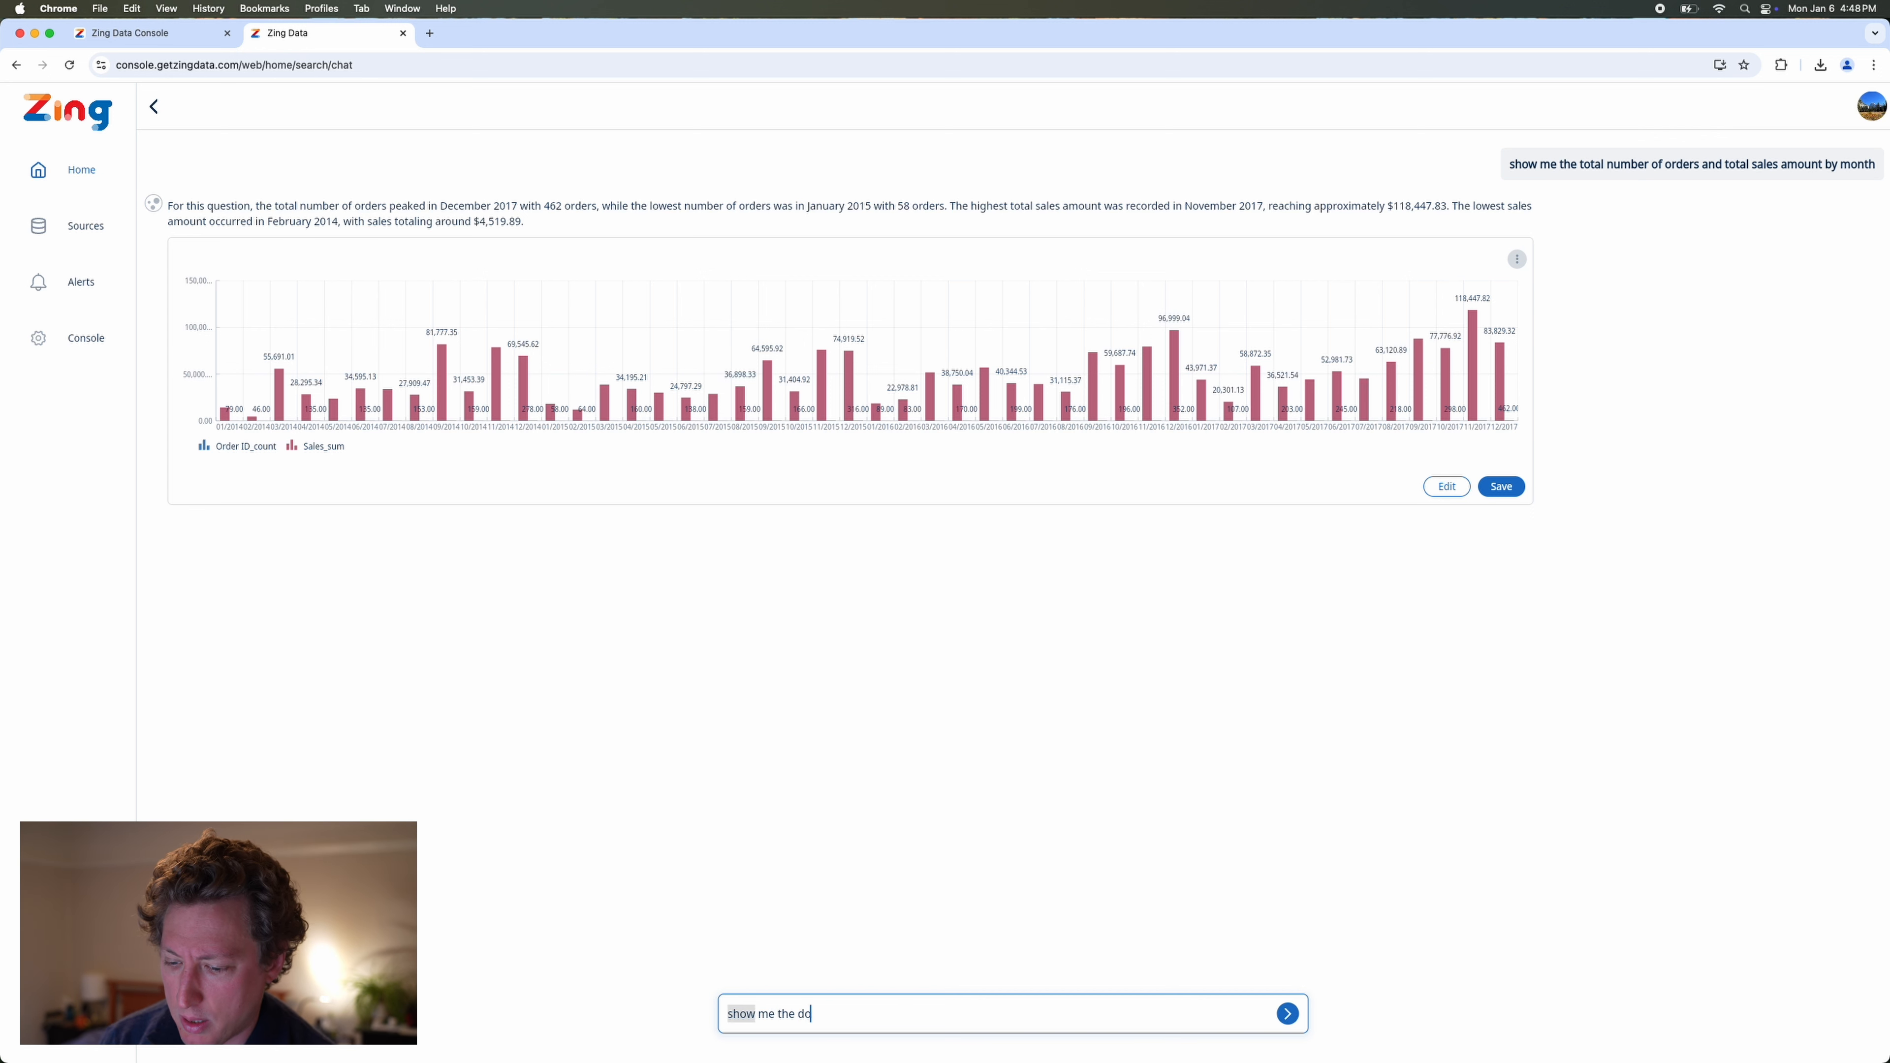
pyautogui.write('llar amount of sales')
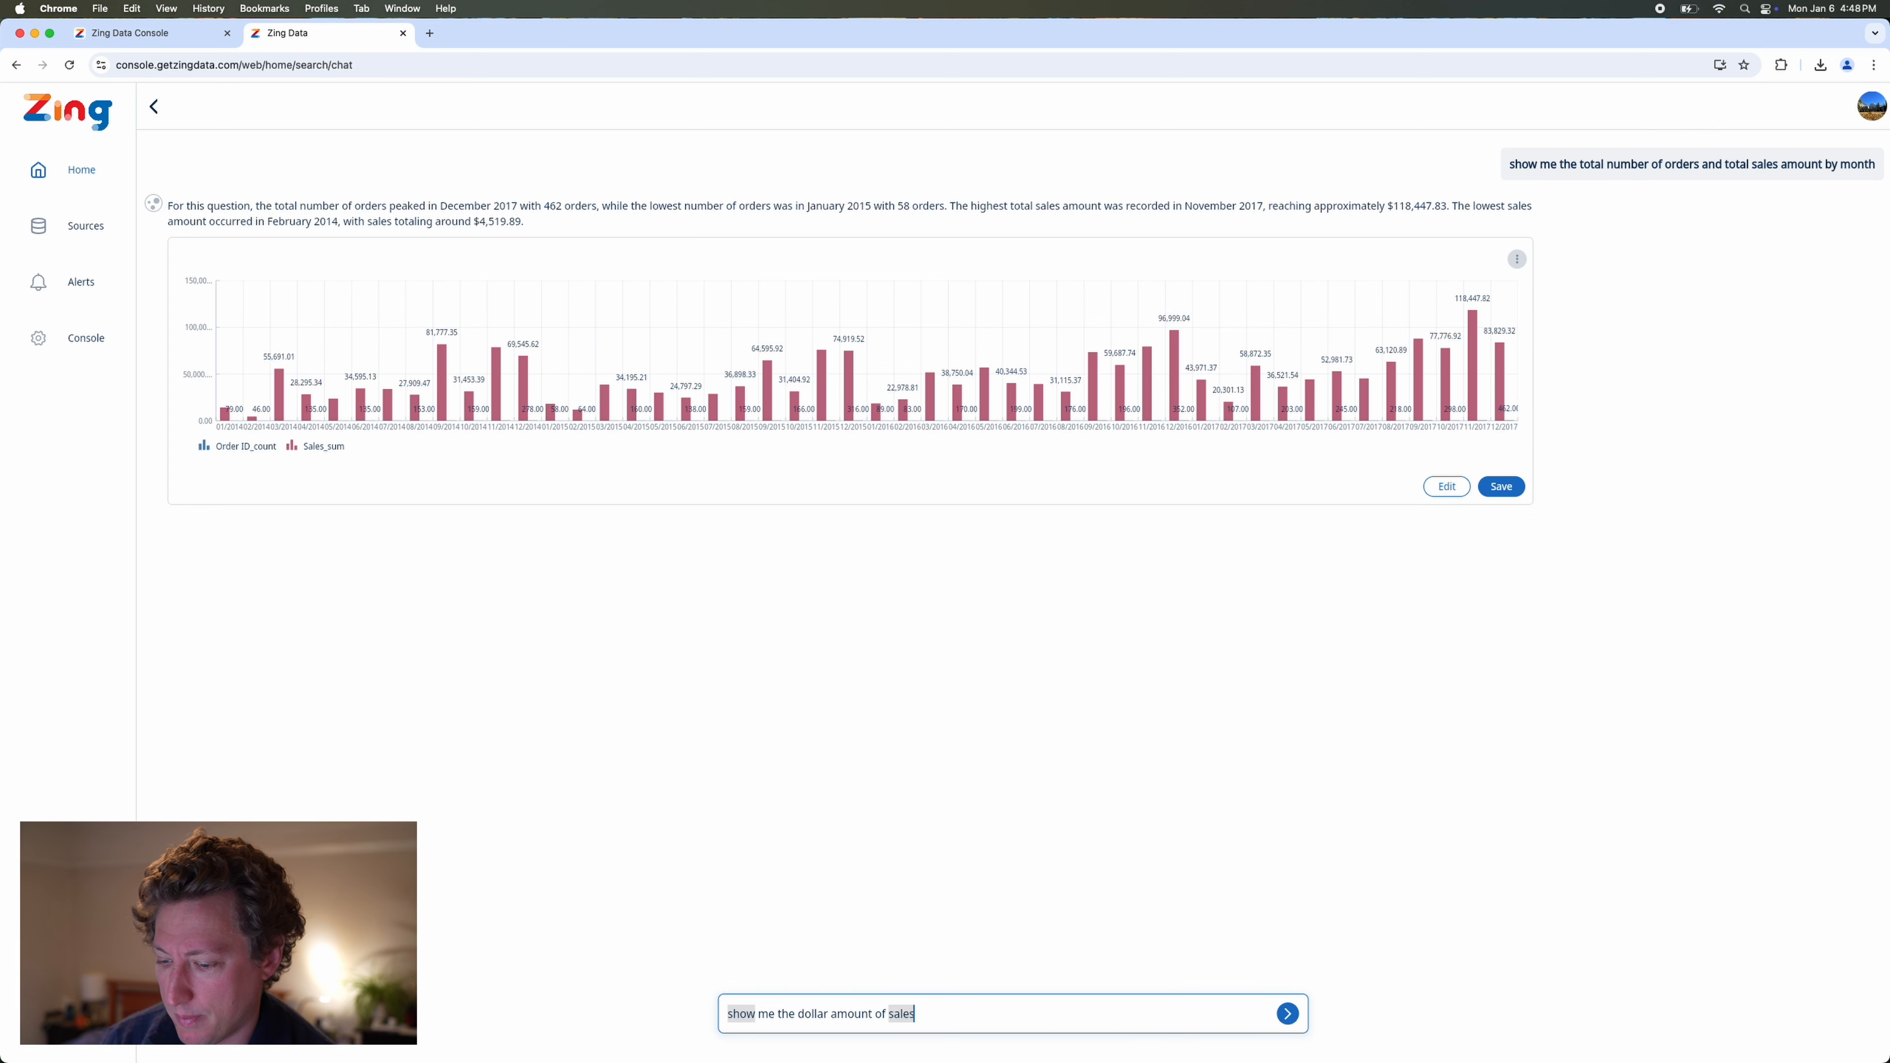
pyautogui.write(' by year')
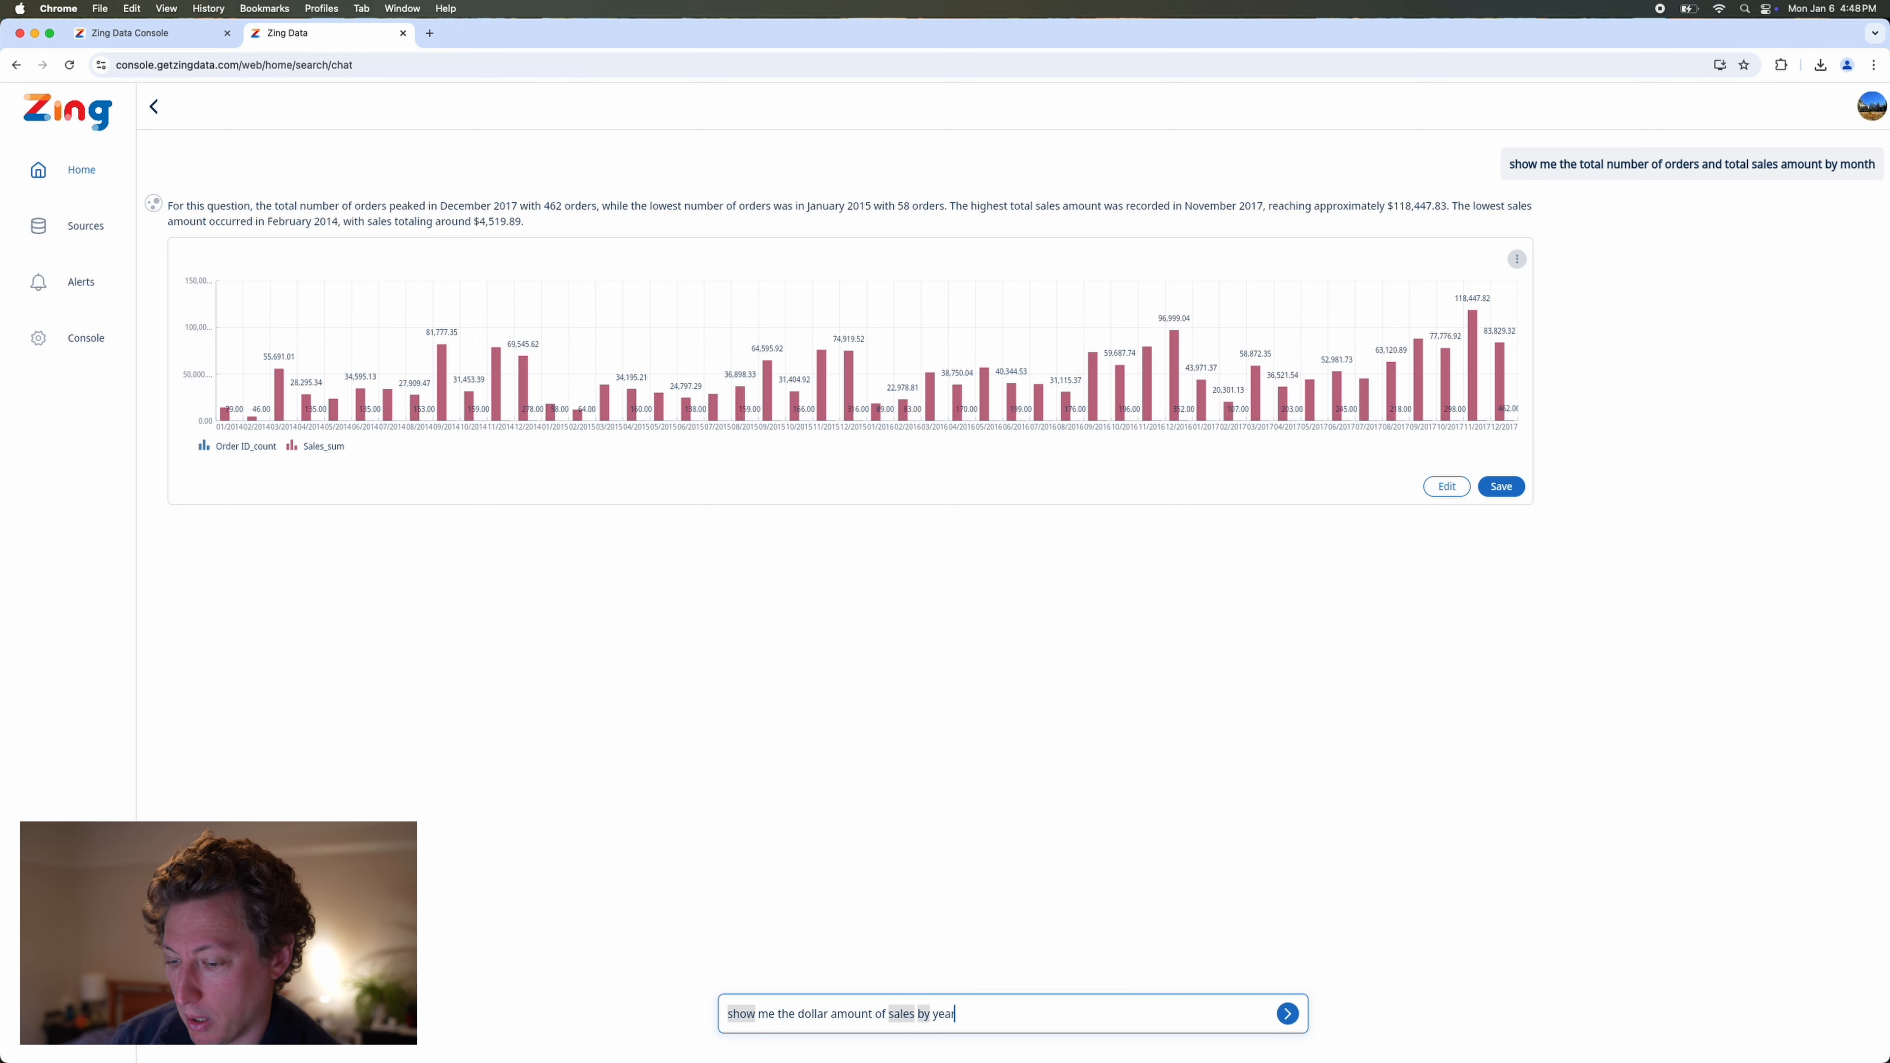
pyautogui.press('Return')
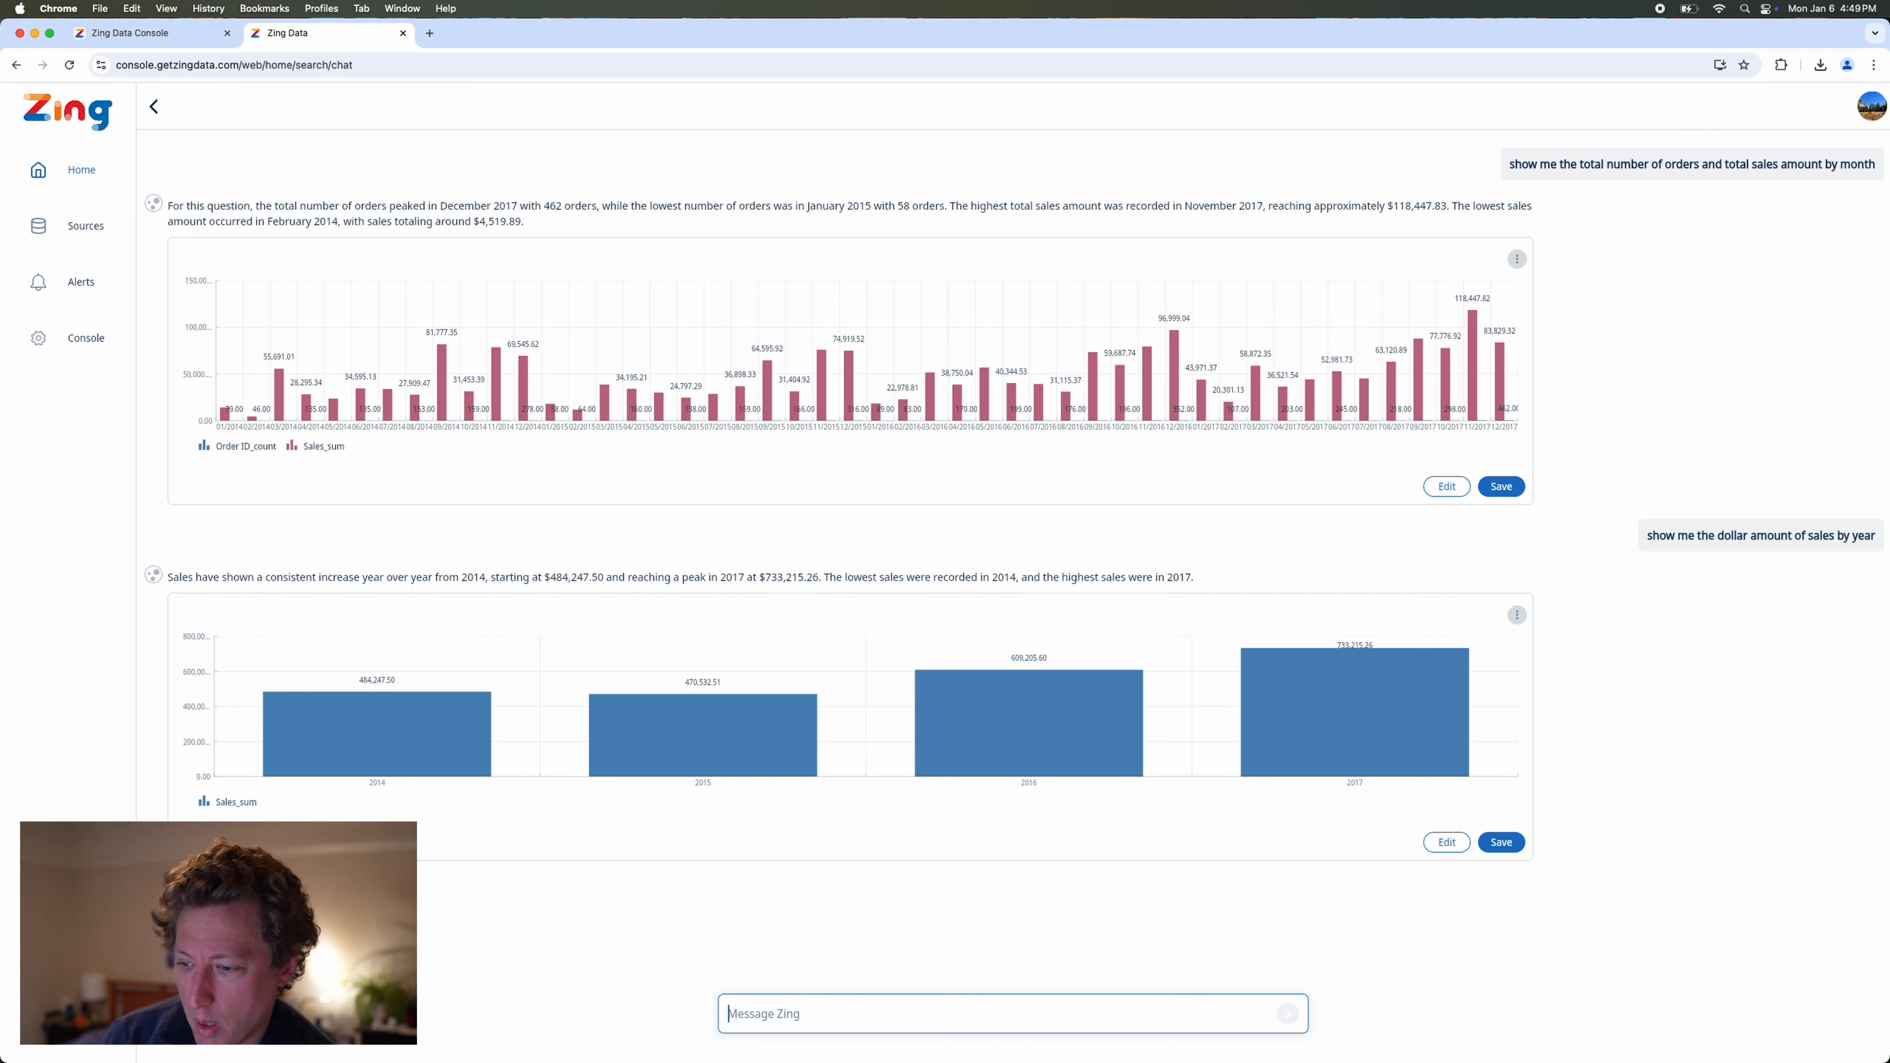
# Ask Zing "which product sold best in 2017?".
pyautogui.write('which product sold')
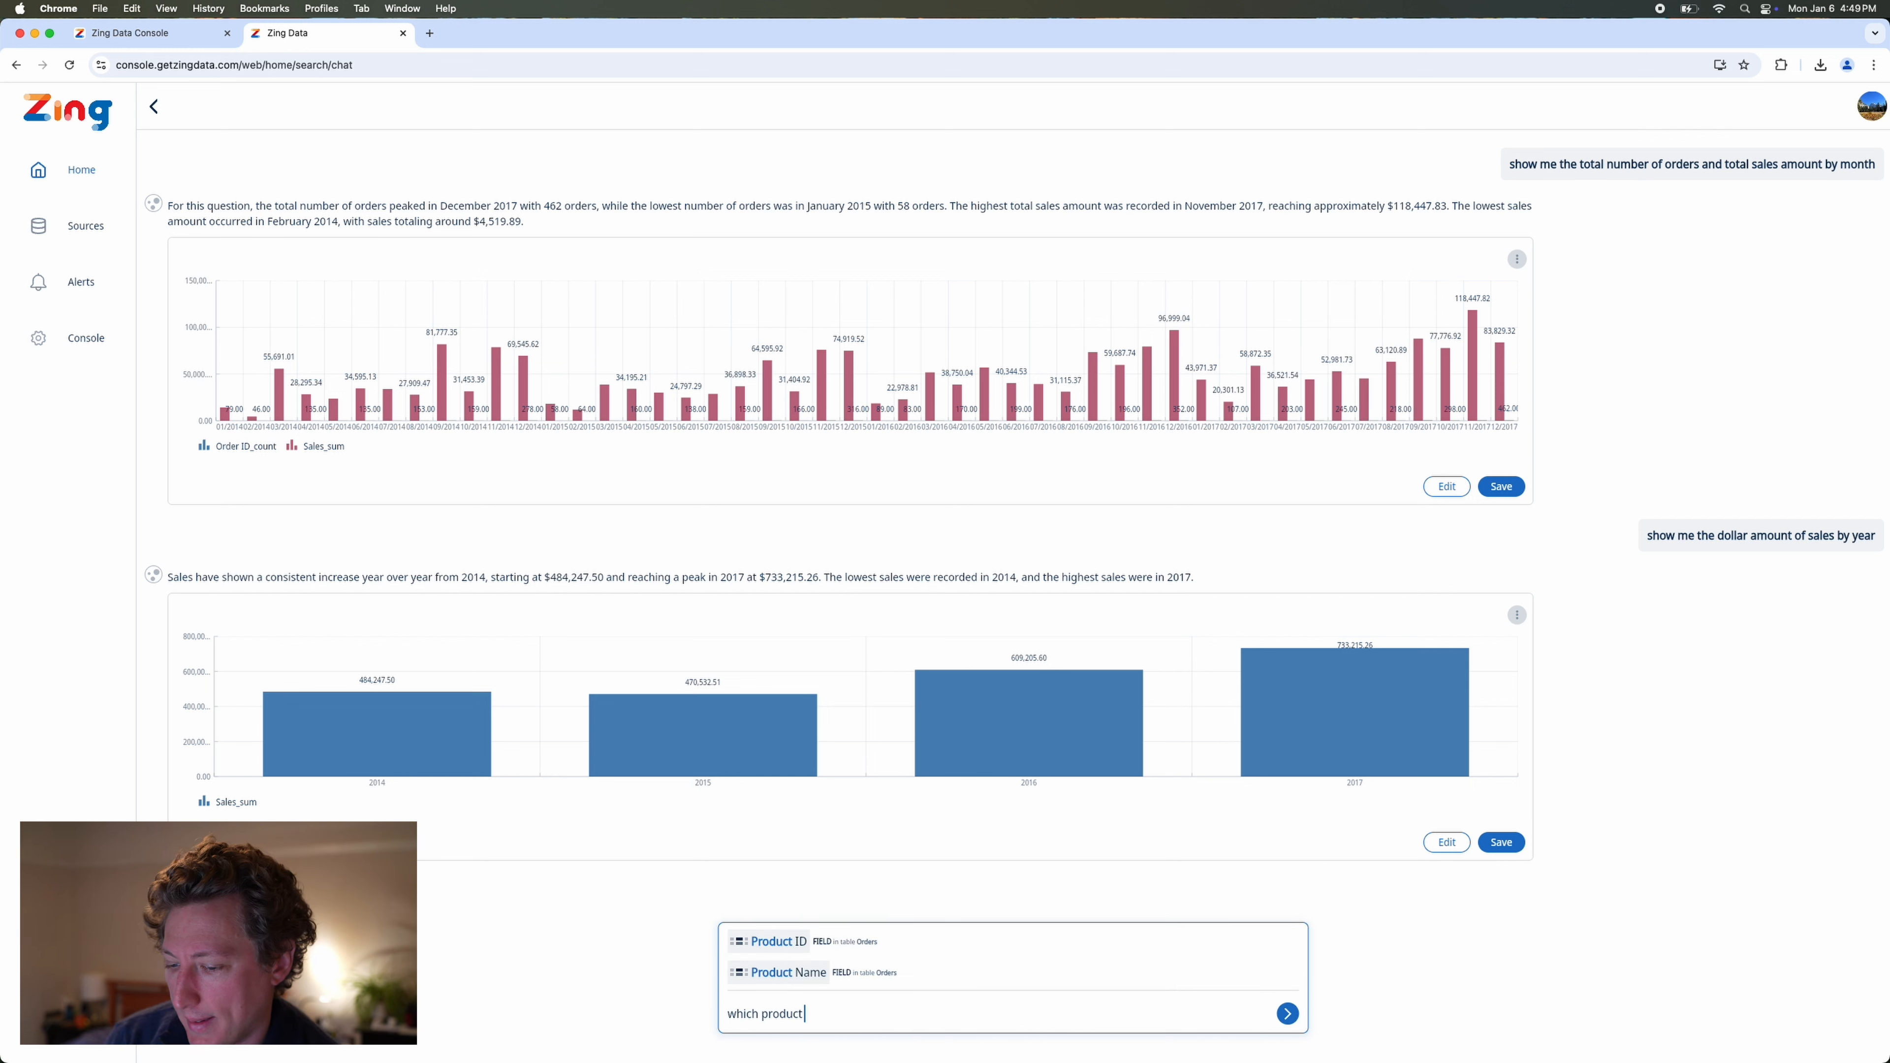
pyautogui.write(' be')
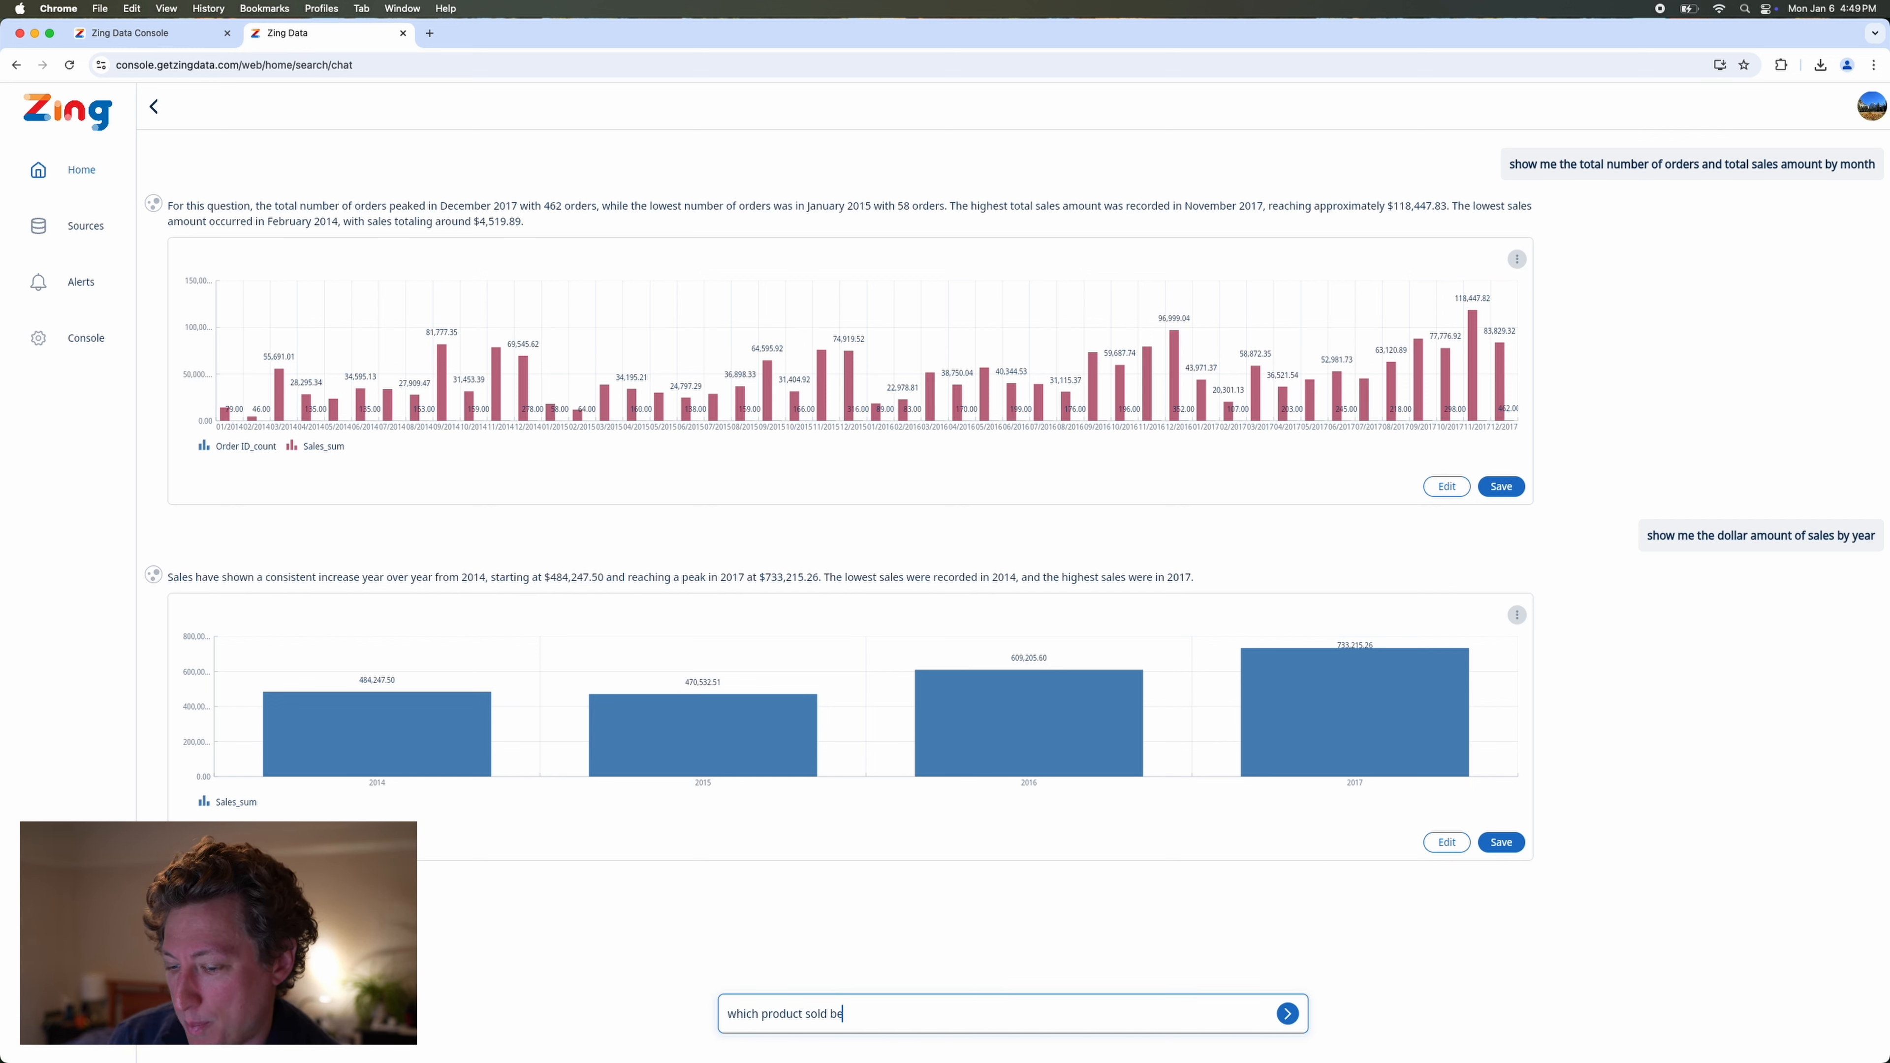
pyautogui.write('st in 2017?')
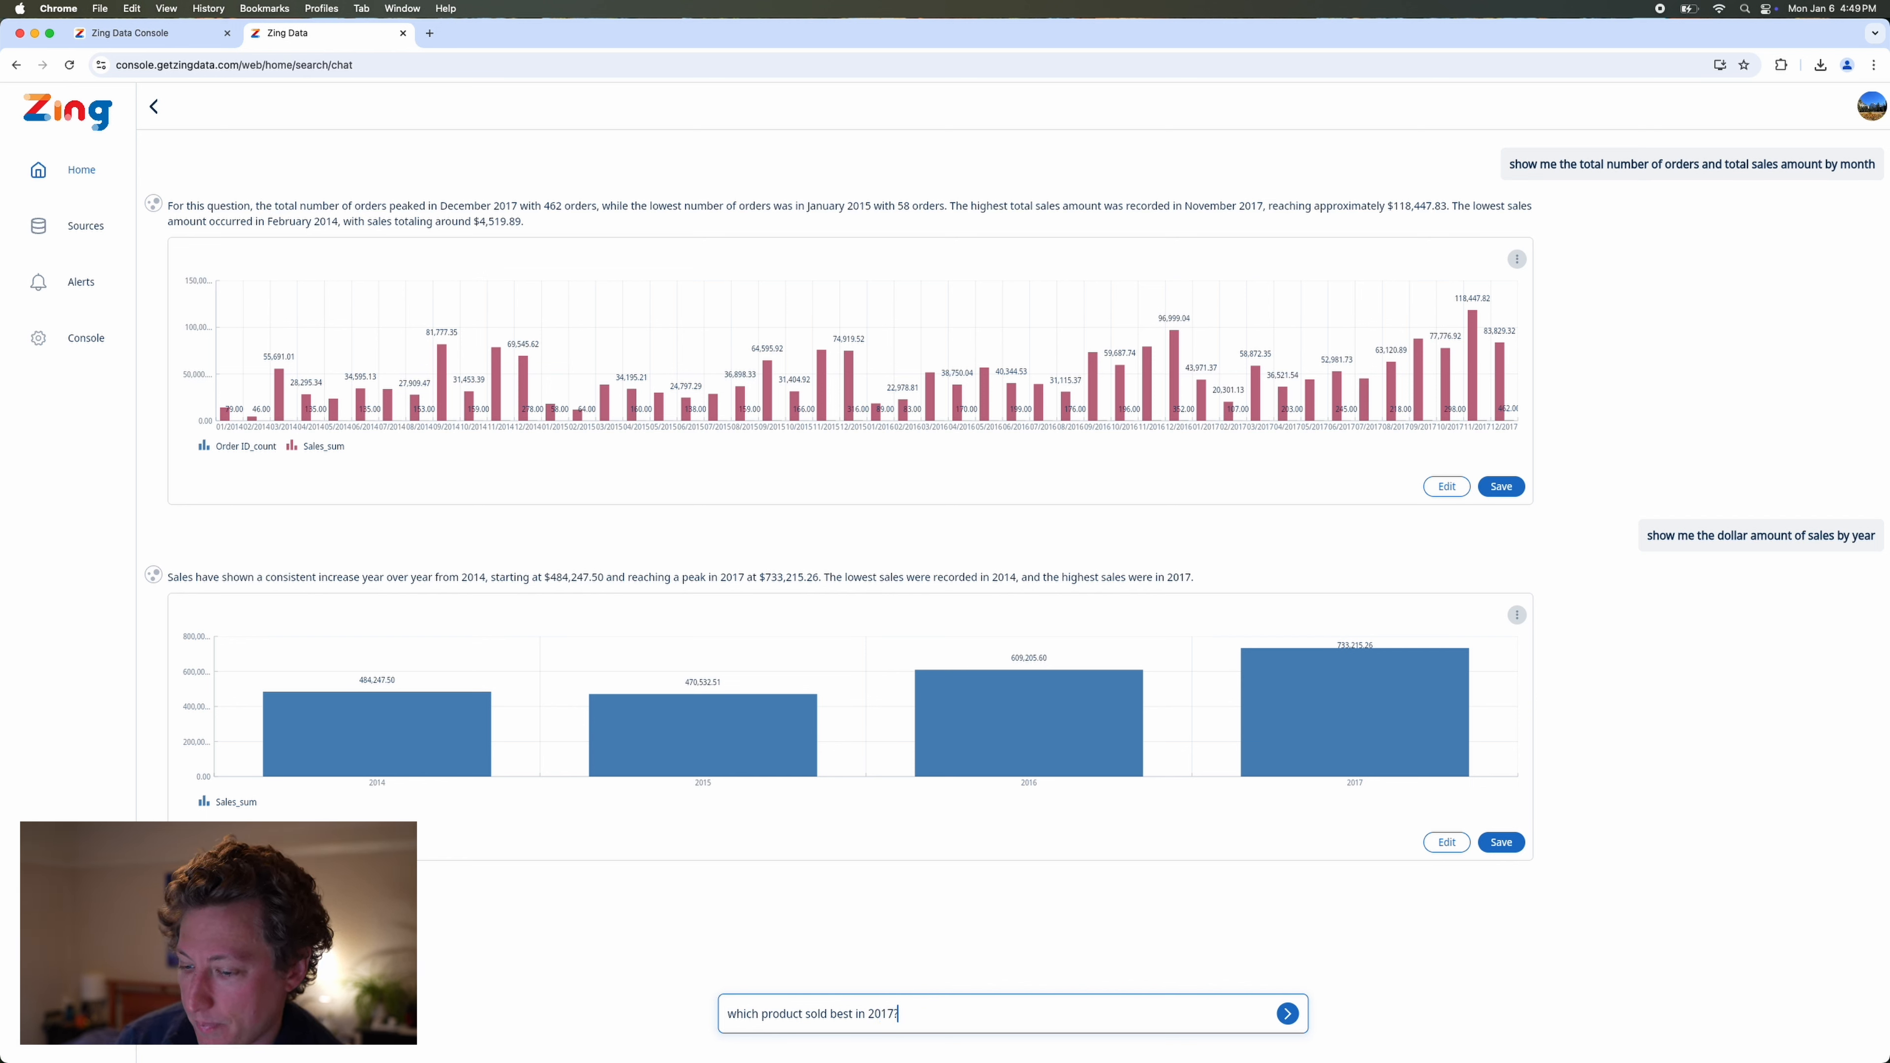
pyautogui.press('Return')
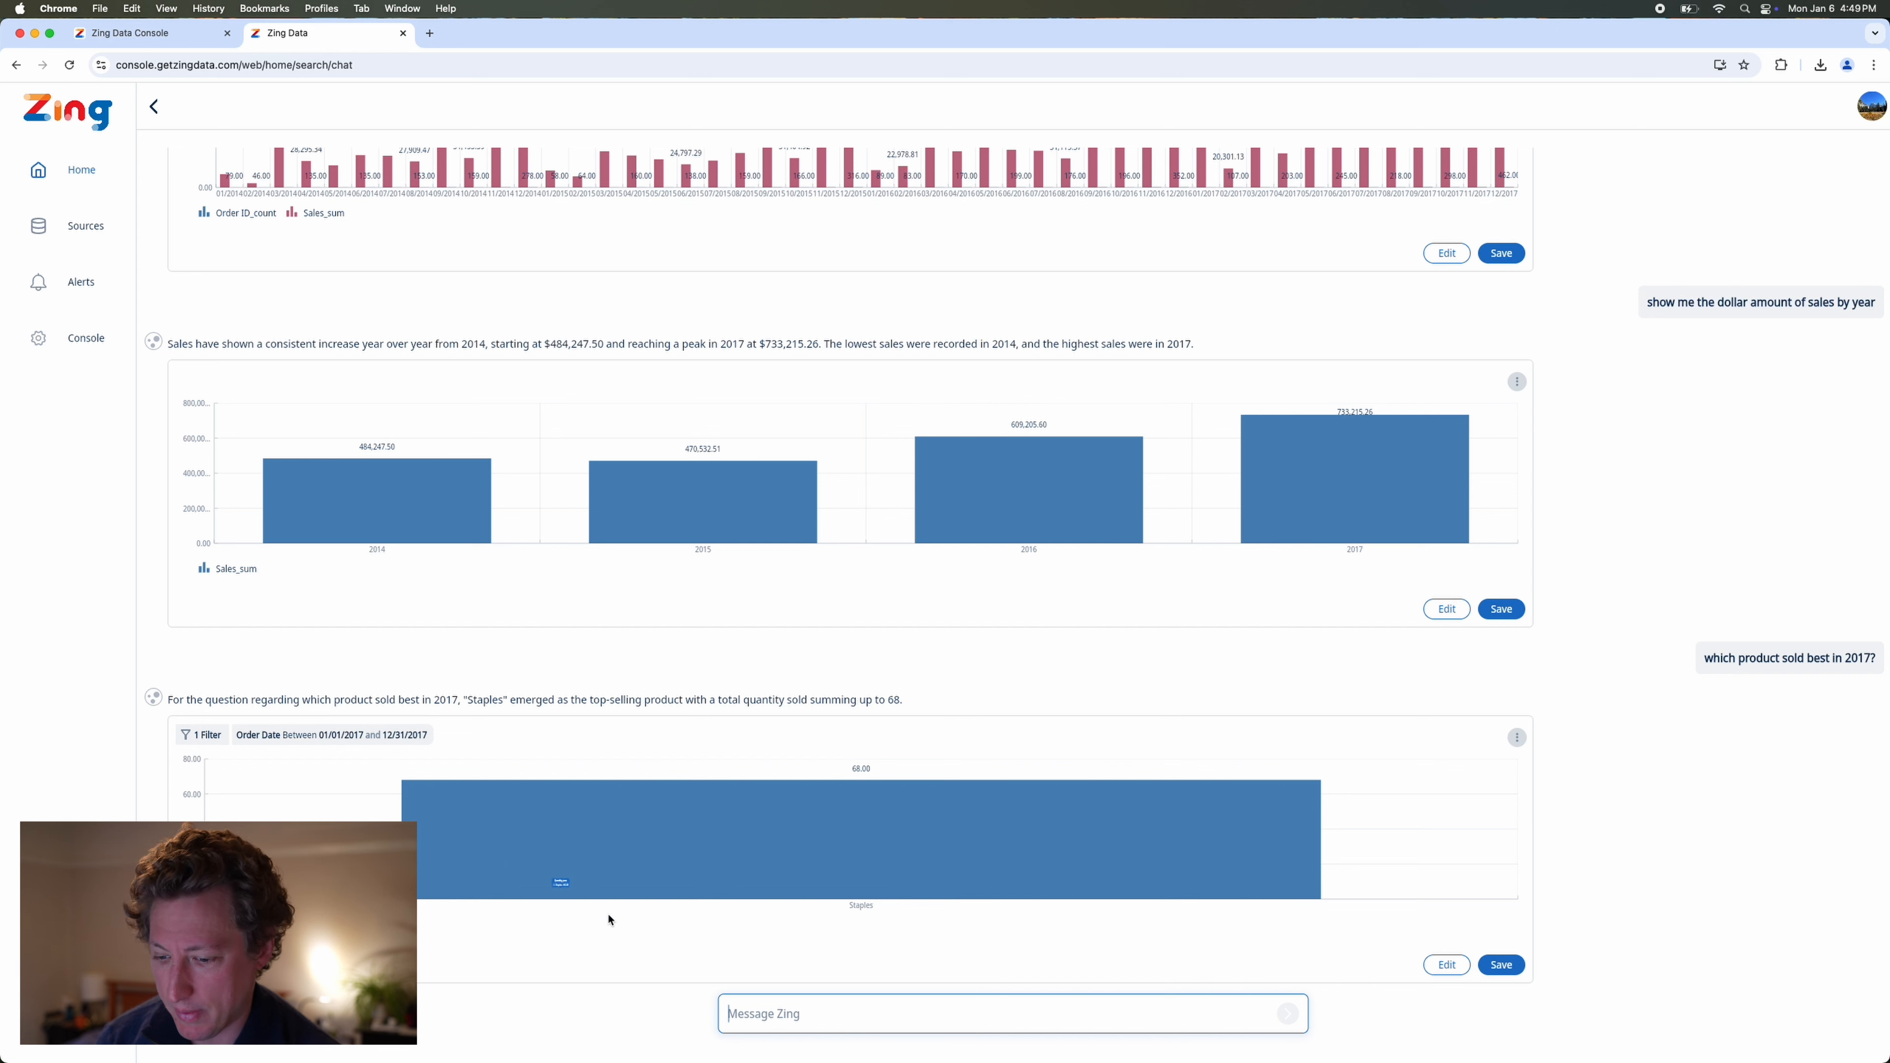
# Send the follow-up "actually show me the top 10" to expand the best-selling product answer.
pyautogui.write('a')
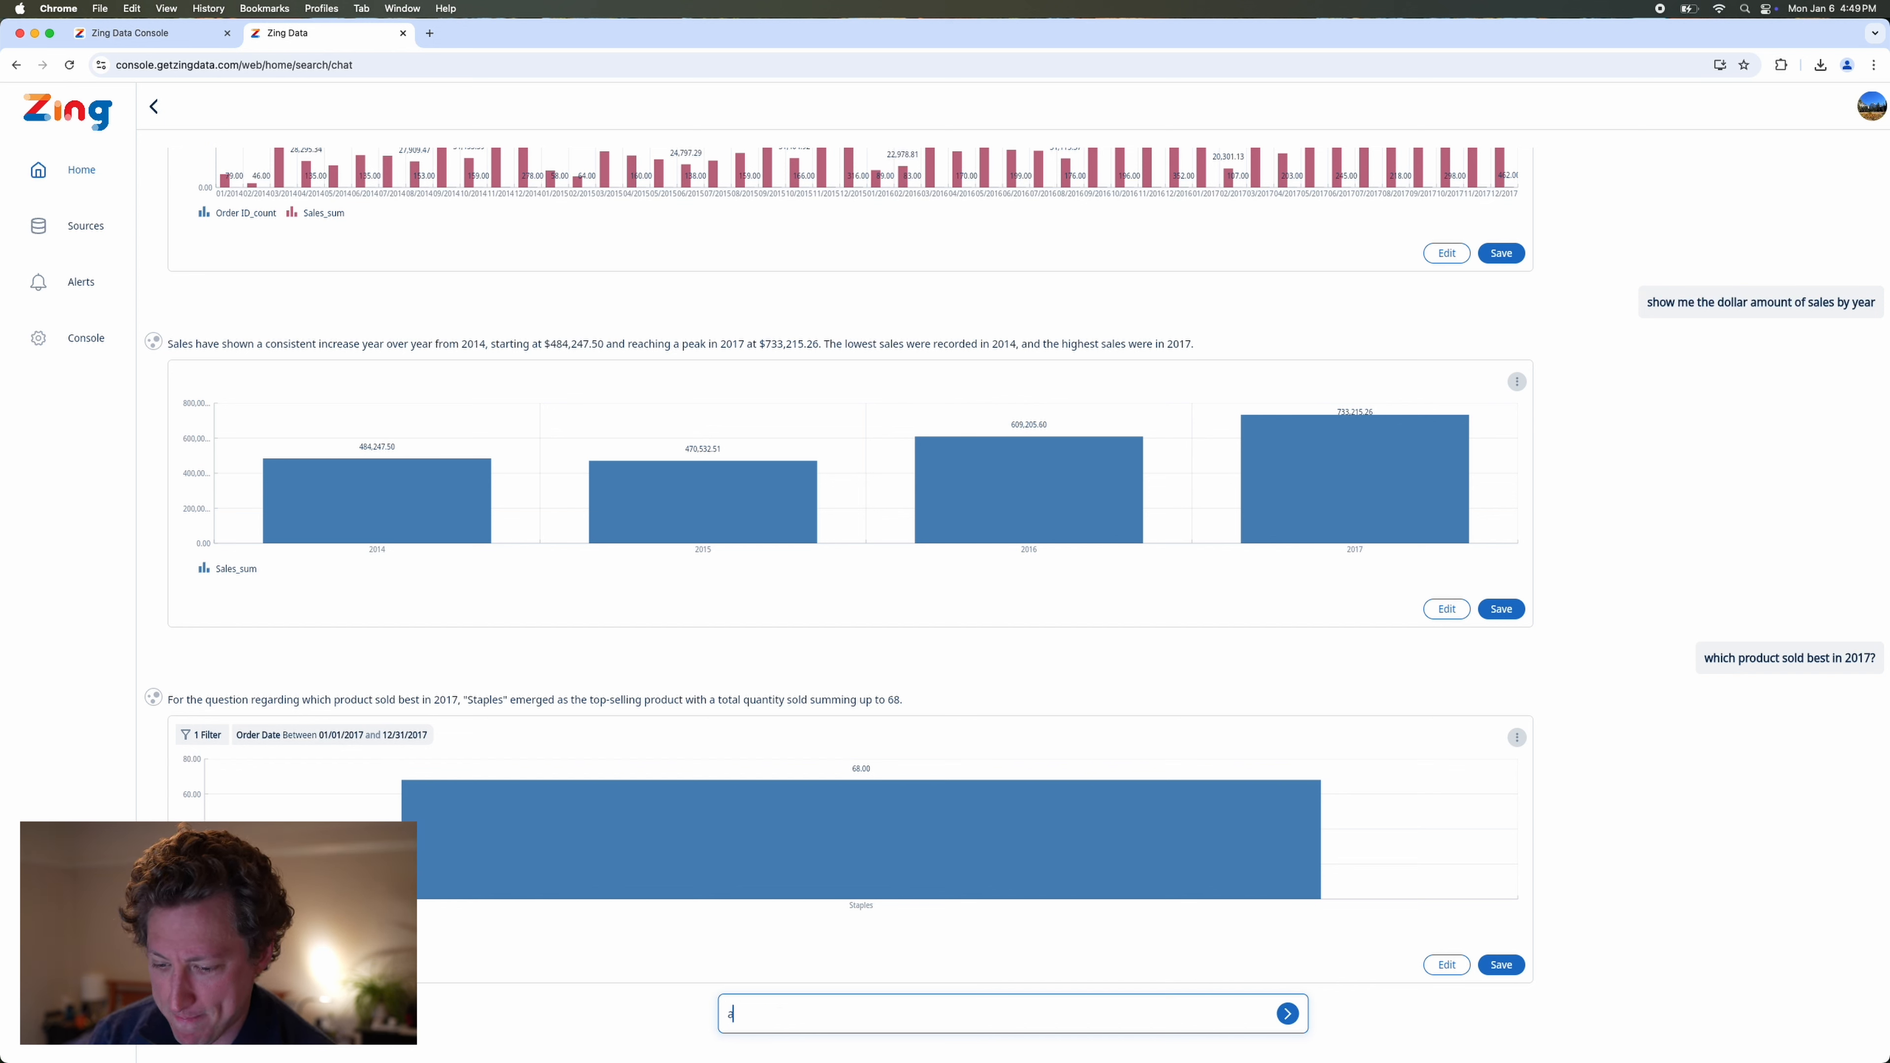
pyautogui.write('ctually show me ')
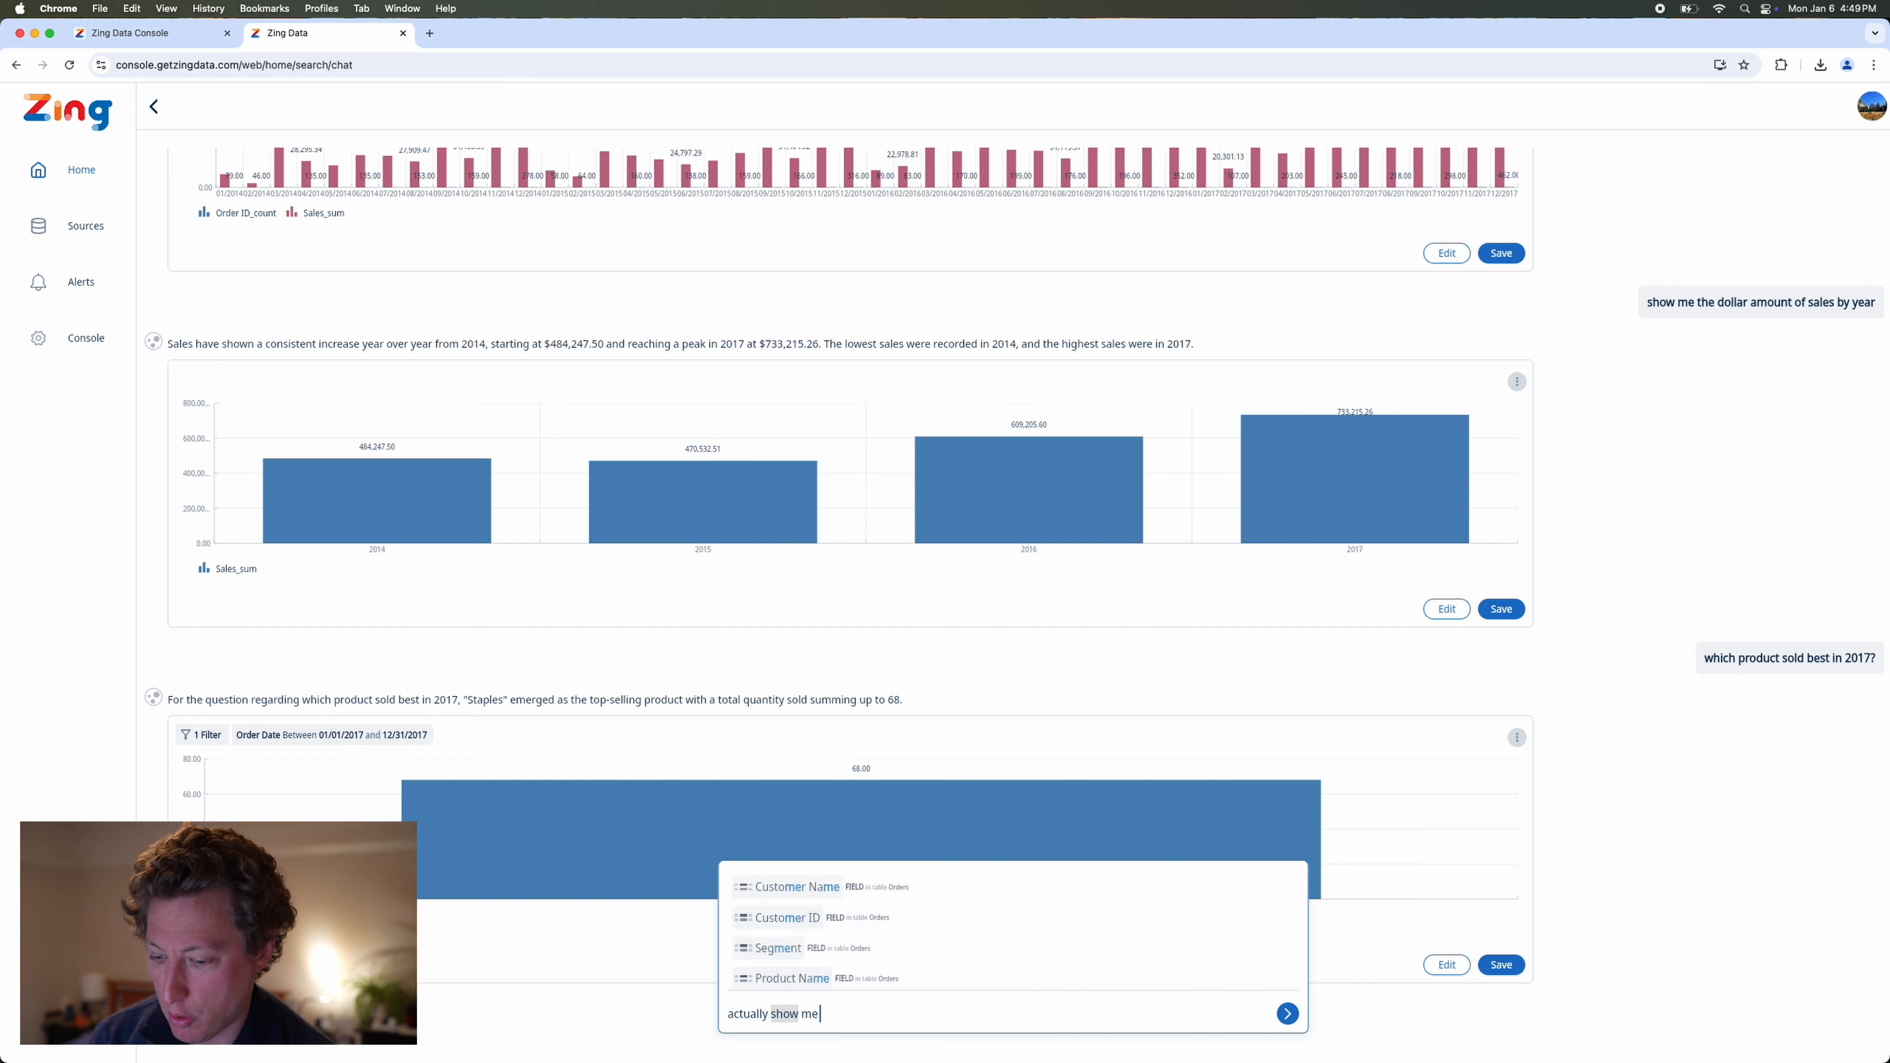
pyautogui.write('the top 10')
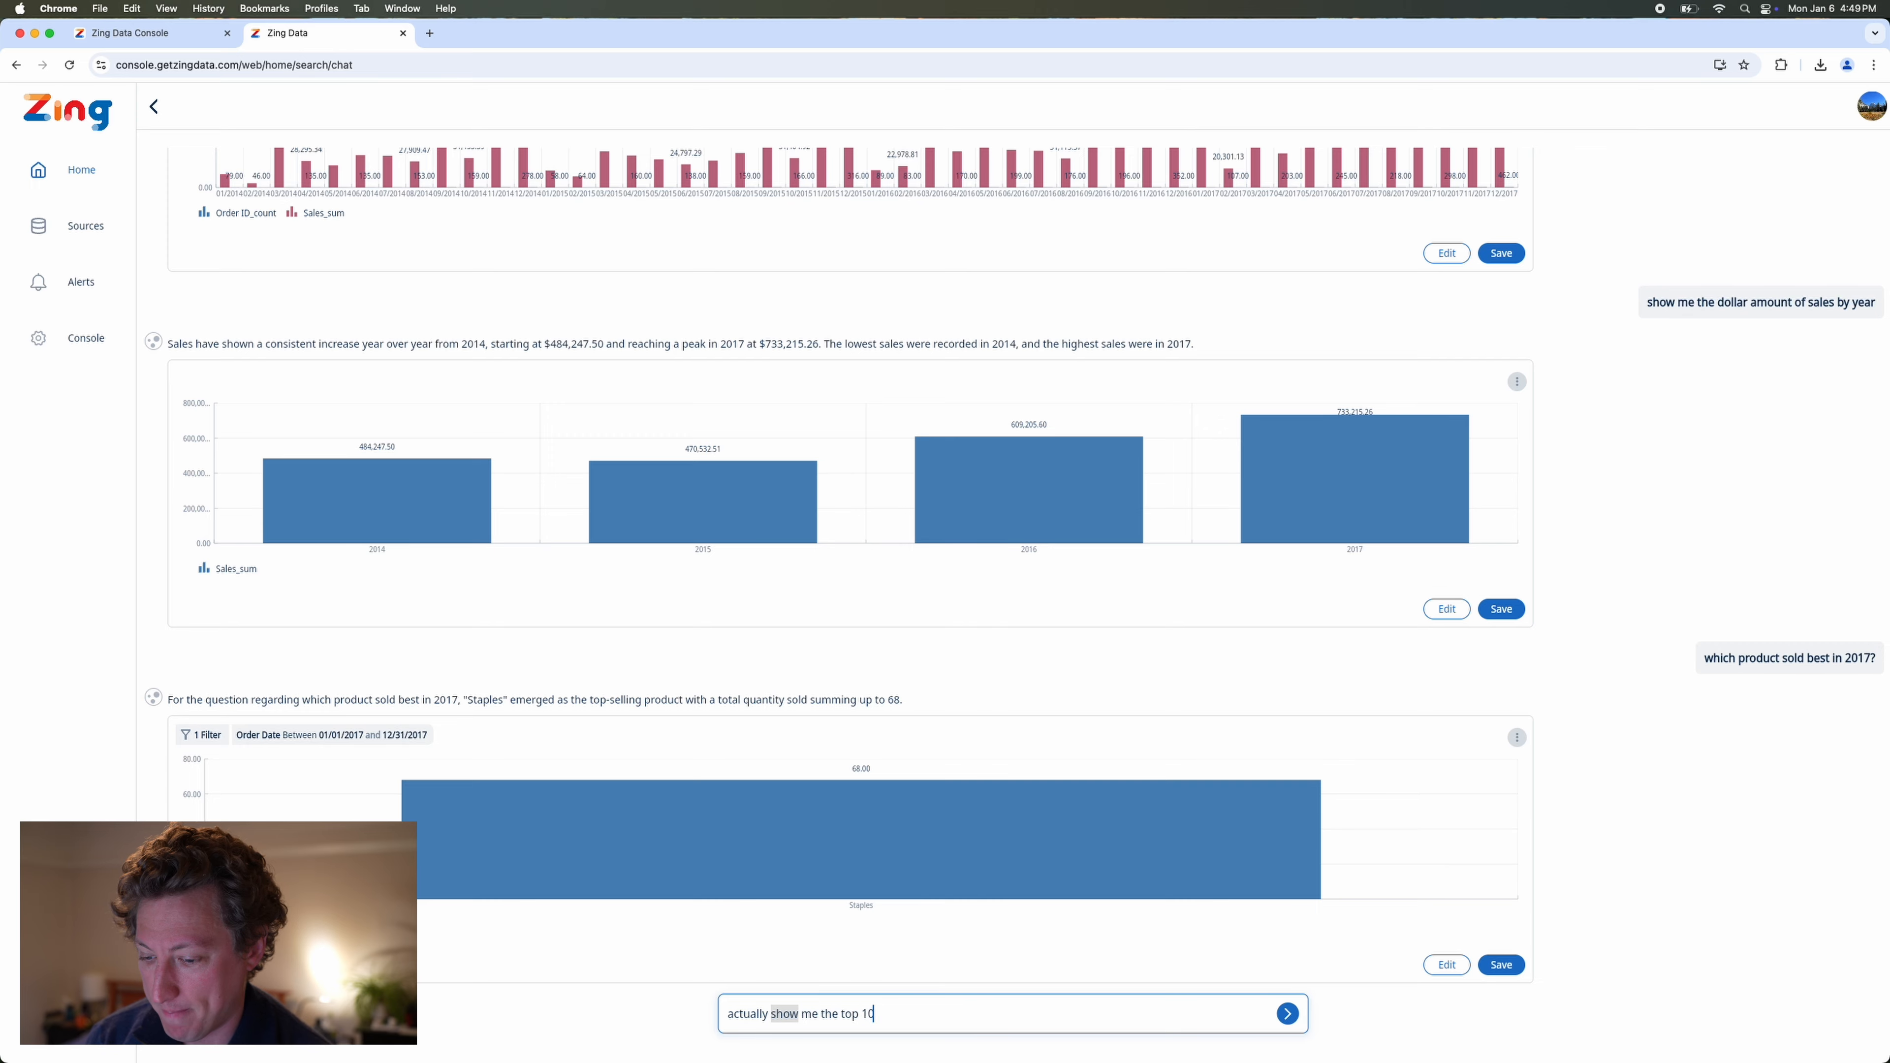
pyautogui.press('Return')
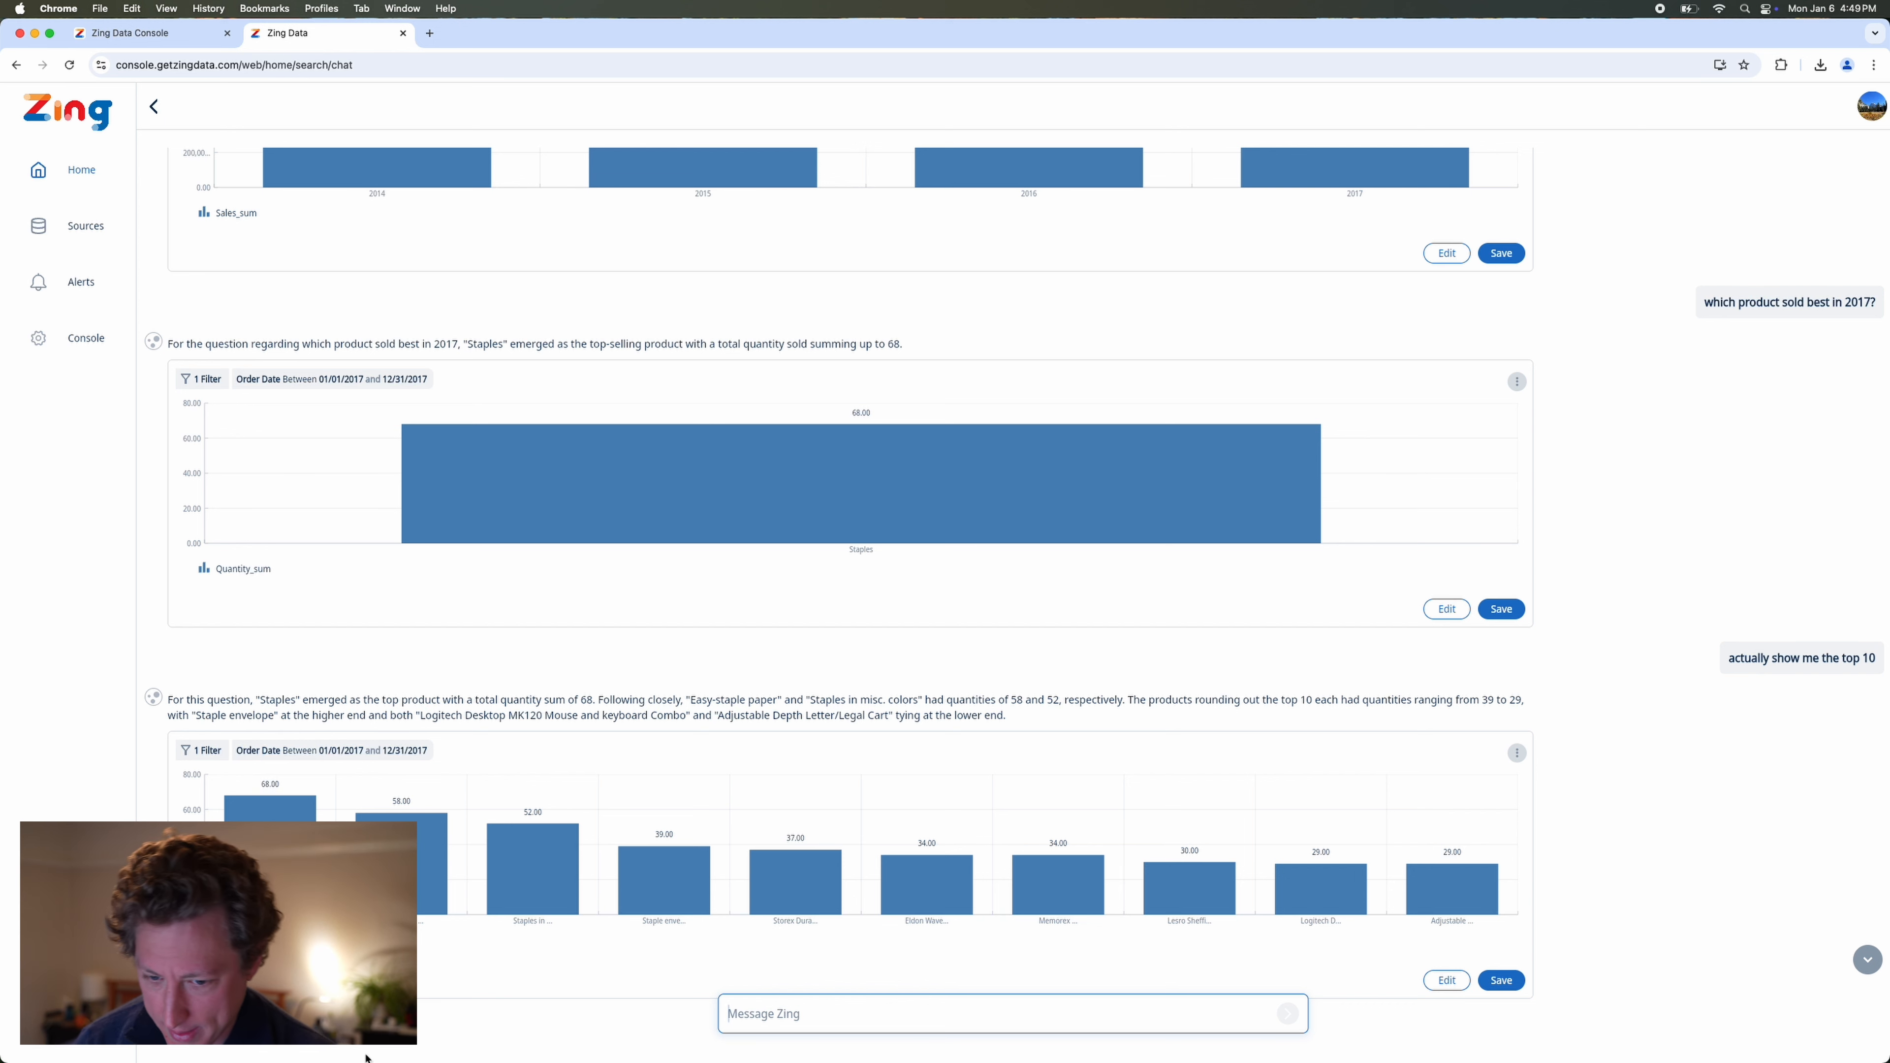
# Save the top 10 products chart as a question named "top 10 selling products of 2017".
pyautogui.click(1502, 977)
pyautogui.press('Right')
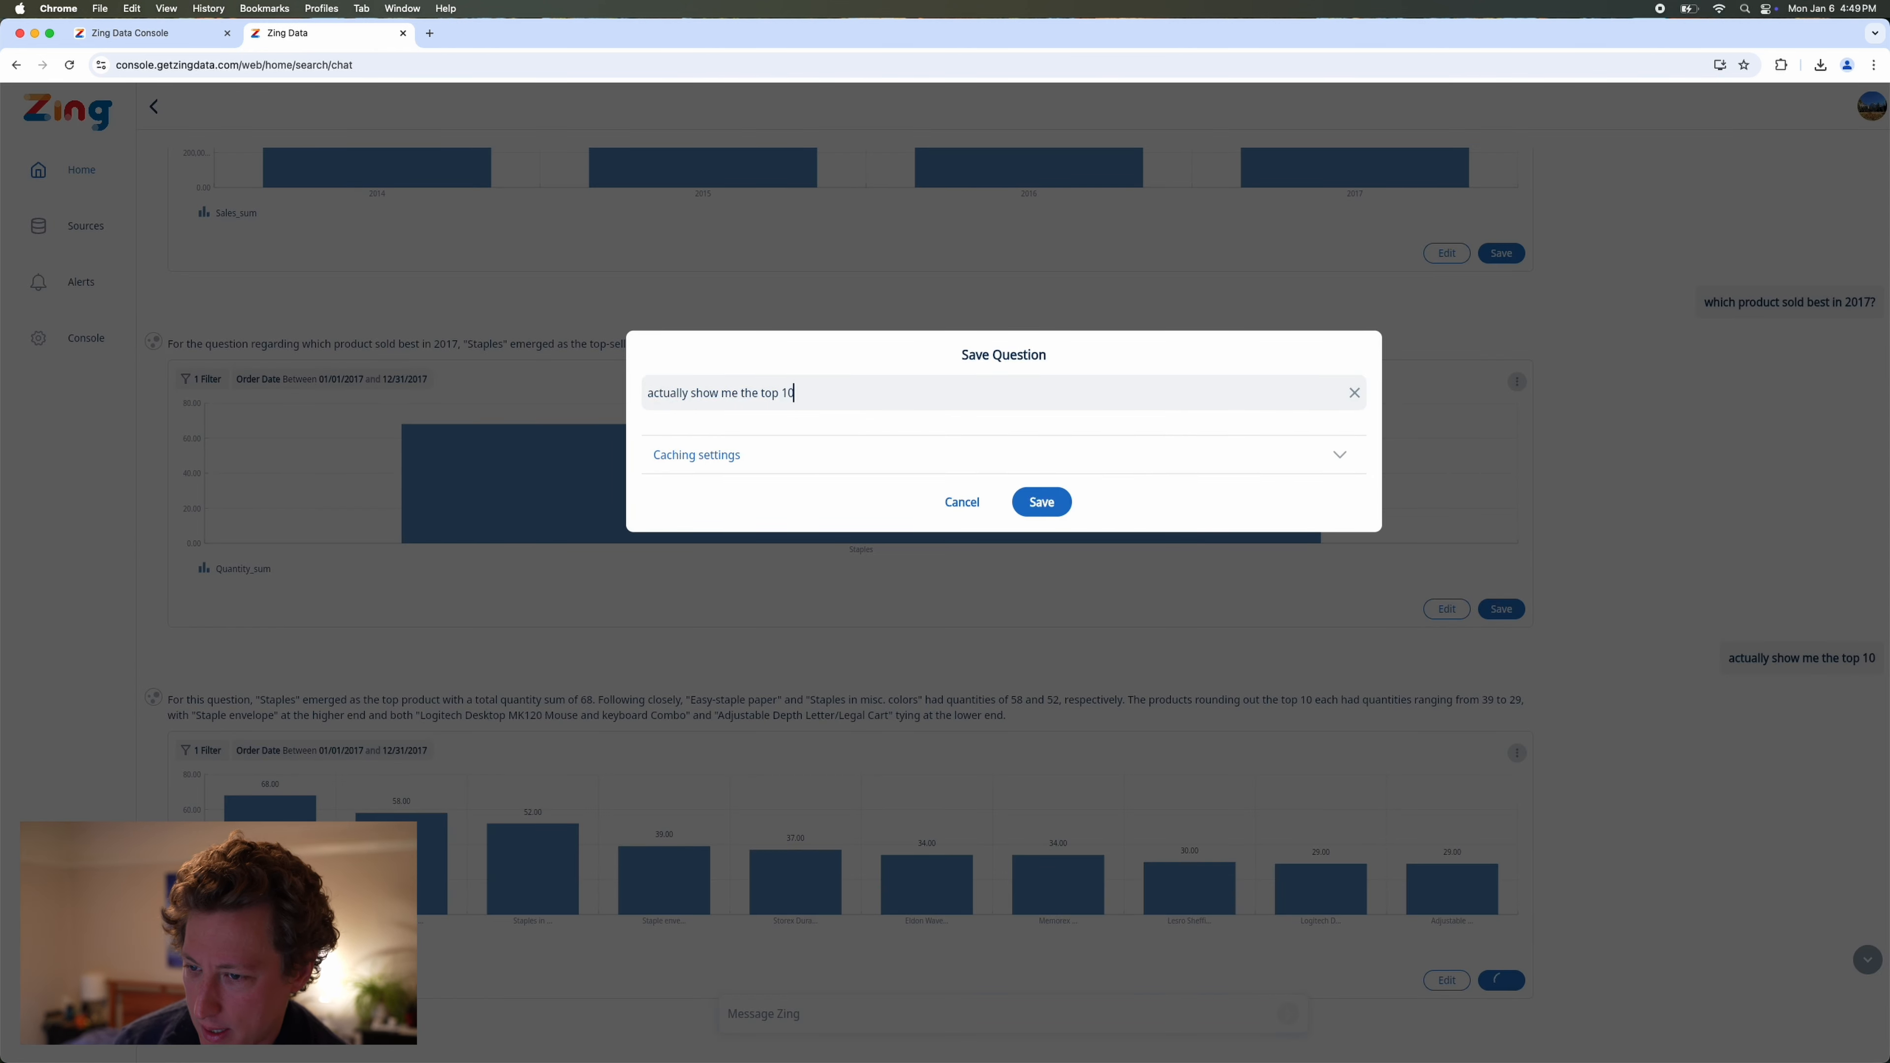
pyautogui.press('super+a')
pyautogui.write('top 10')
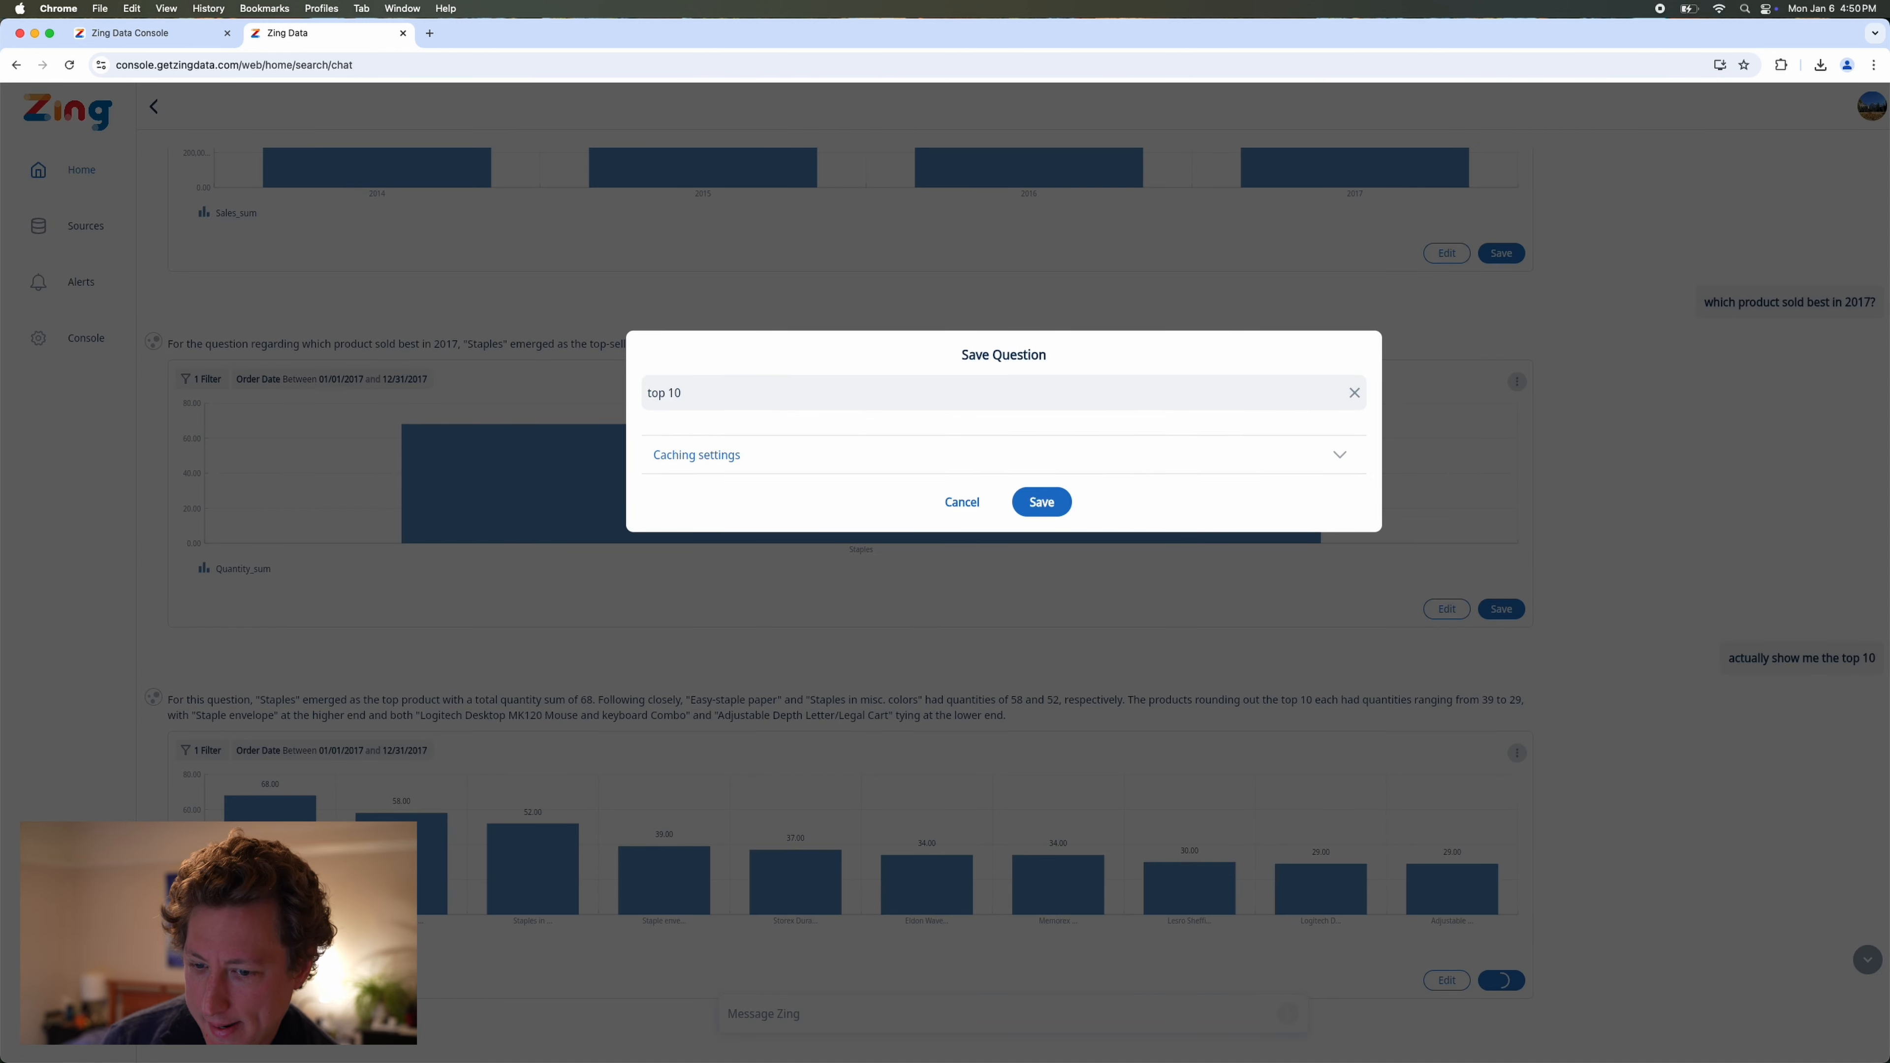
pyautogui.write(' selling producxc')
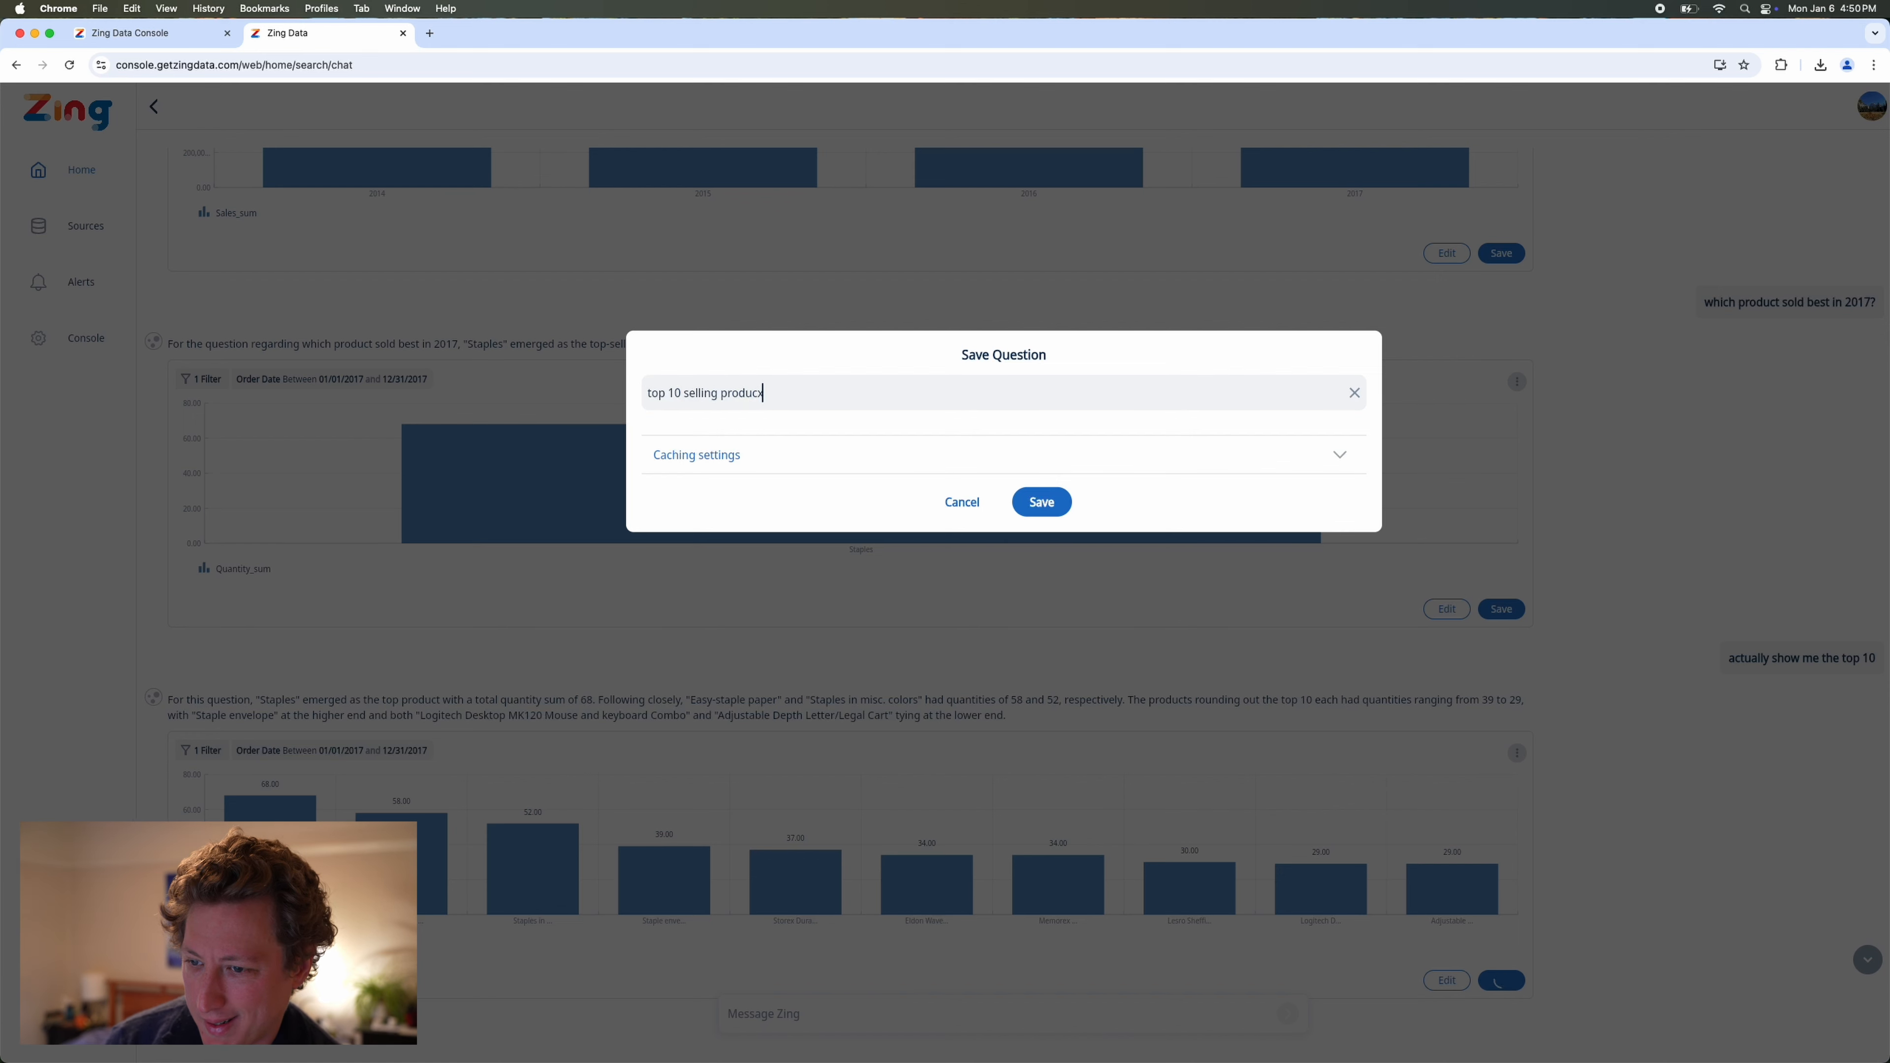
pyautogui.press('BackSpace')
pyautogui.press('BackSpace')
pyautogui.write('ts of 2017')
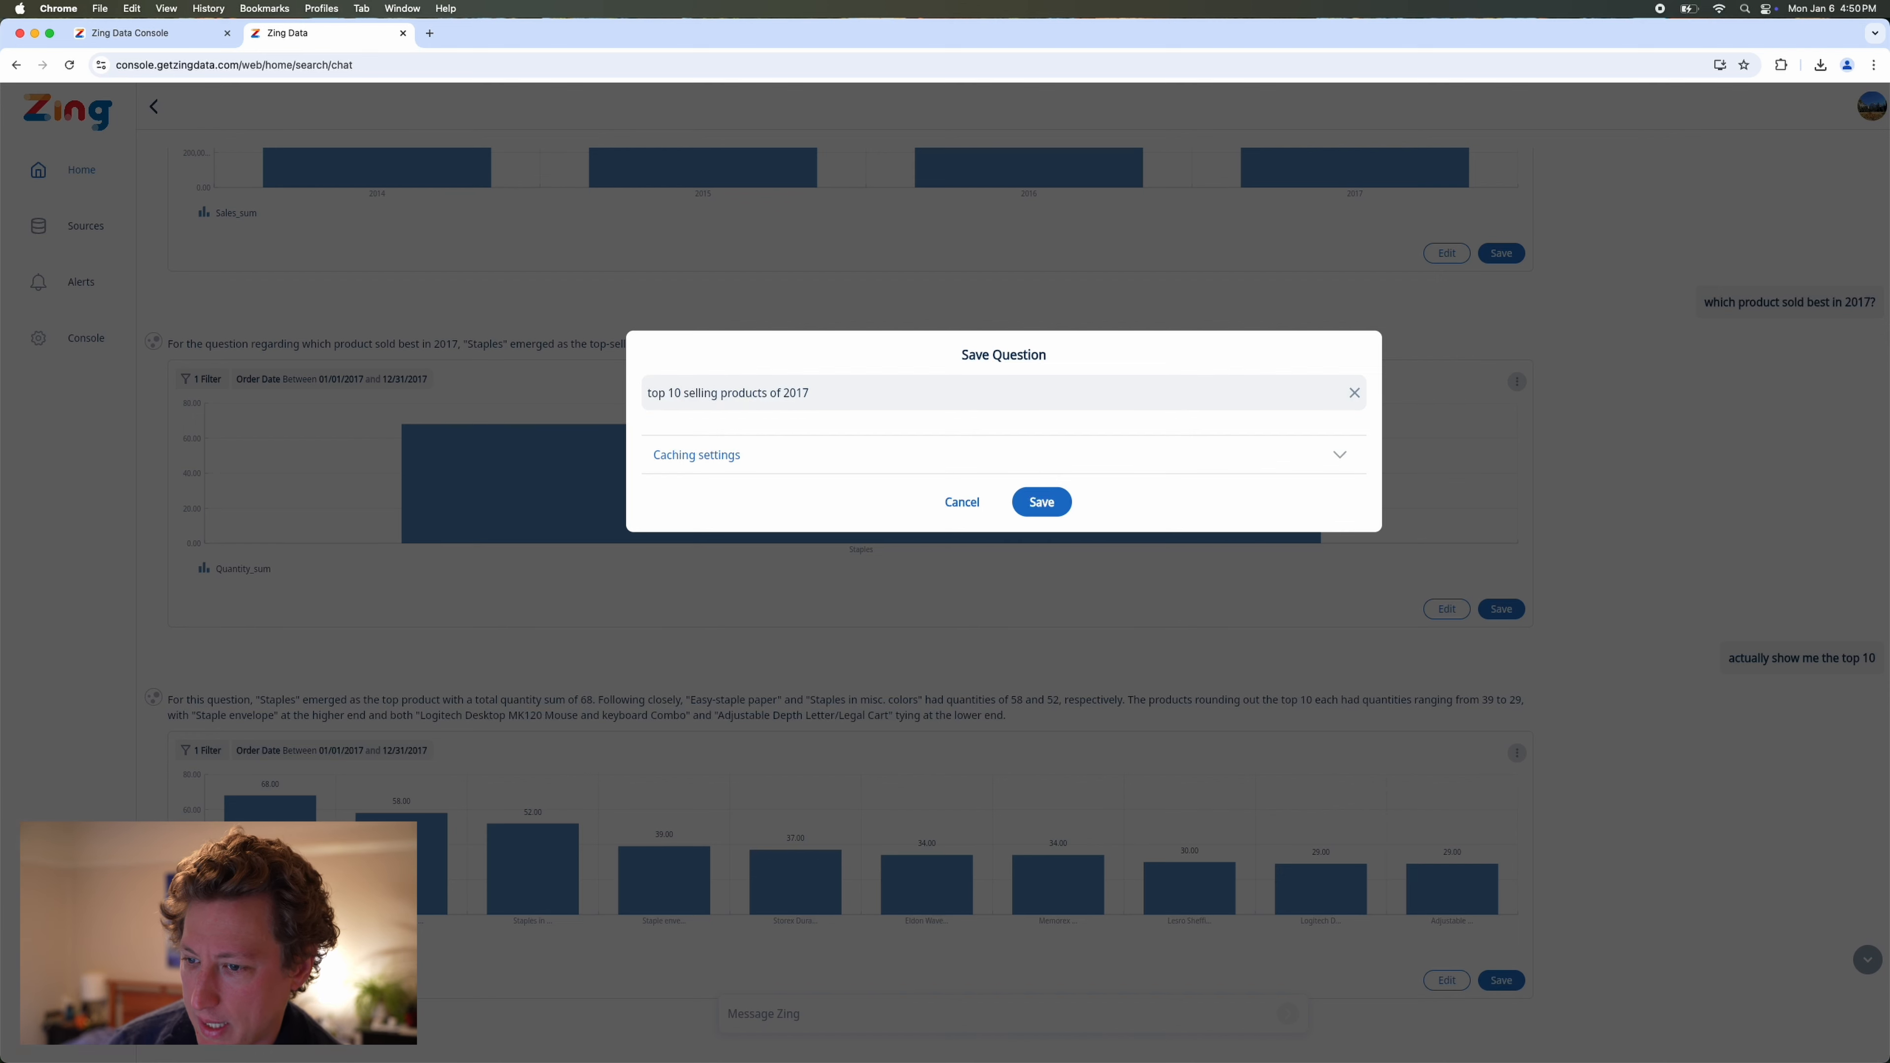
pyautogui.press('Return')
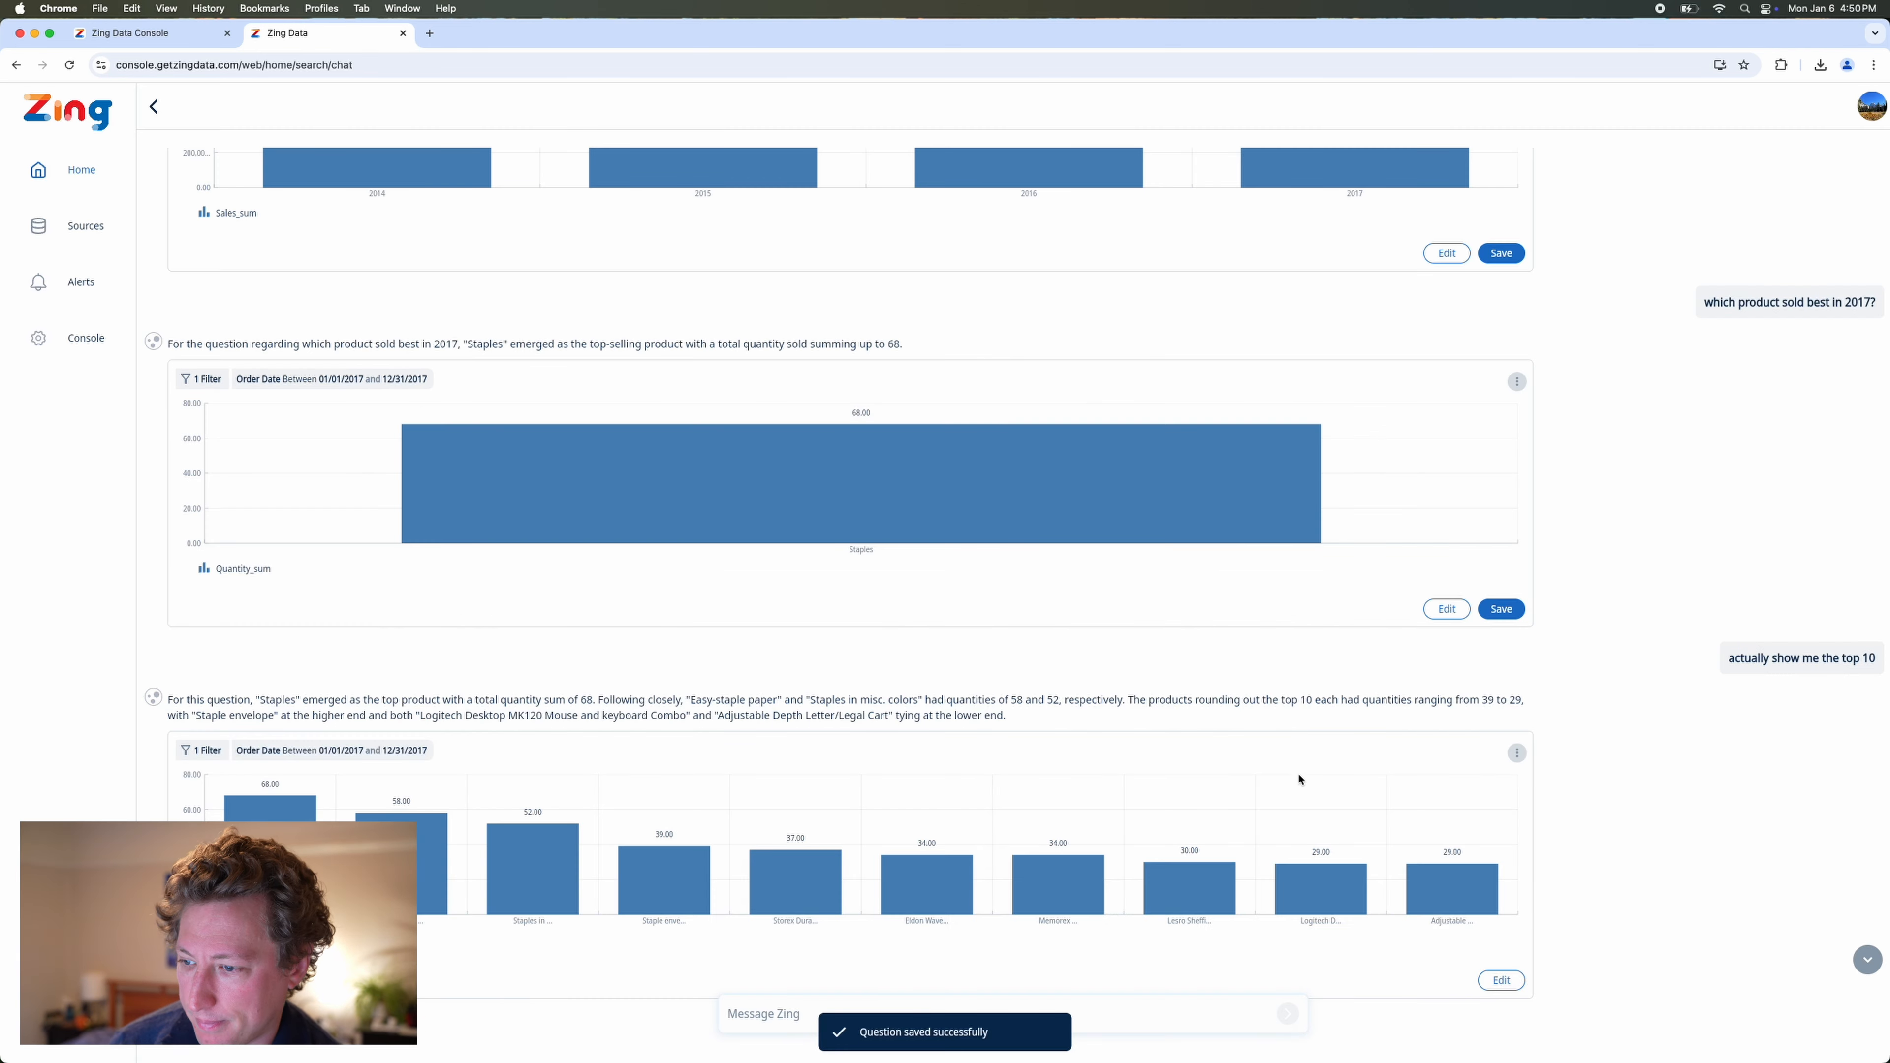
# Ask Zing "show me the total number of returns by Product Name", using the suggested Product Name field from the Orders table.
pyautogui.click(761, 1010)
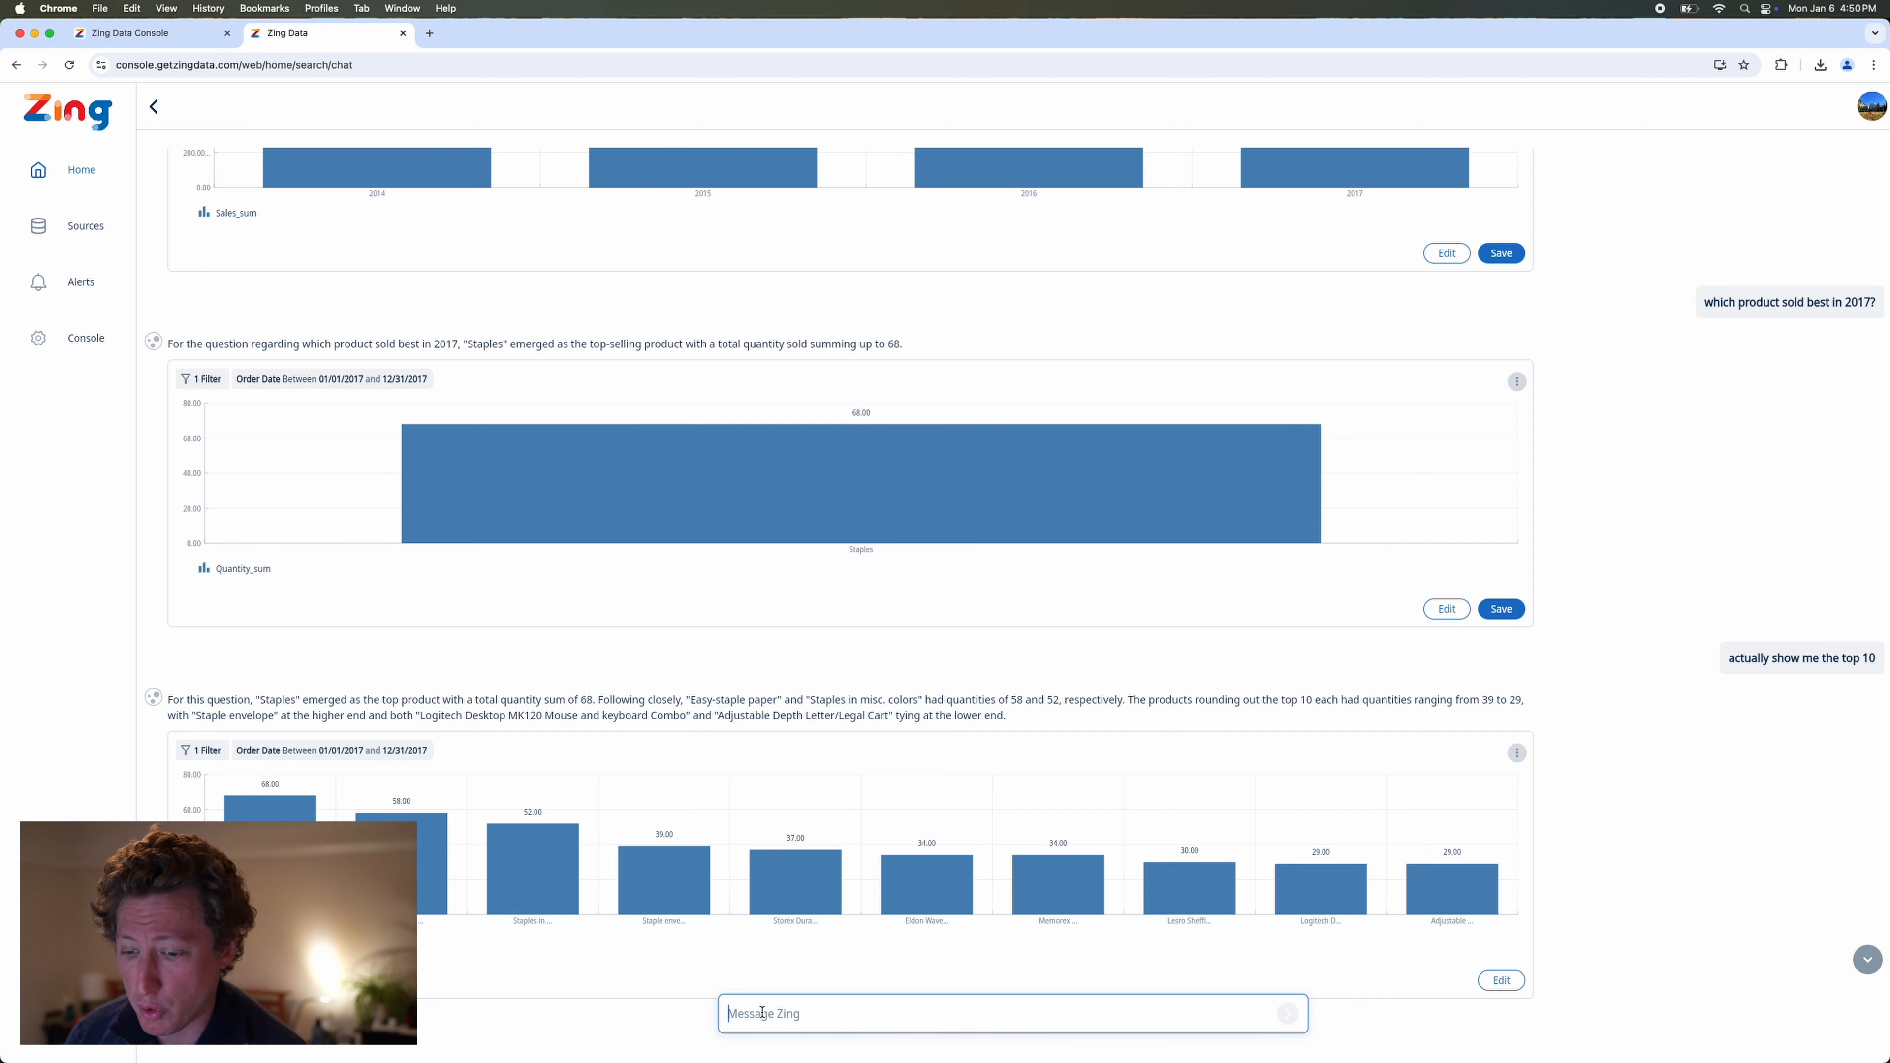
pyautogui.write('s')
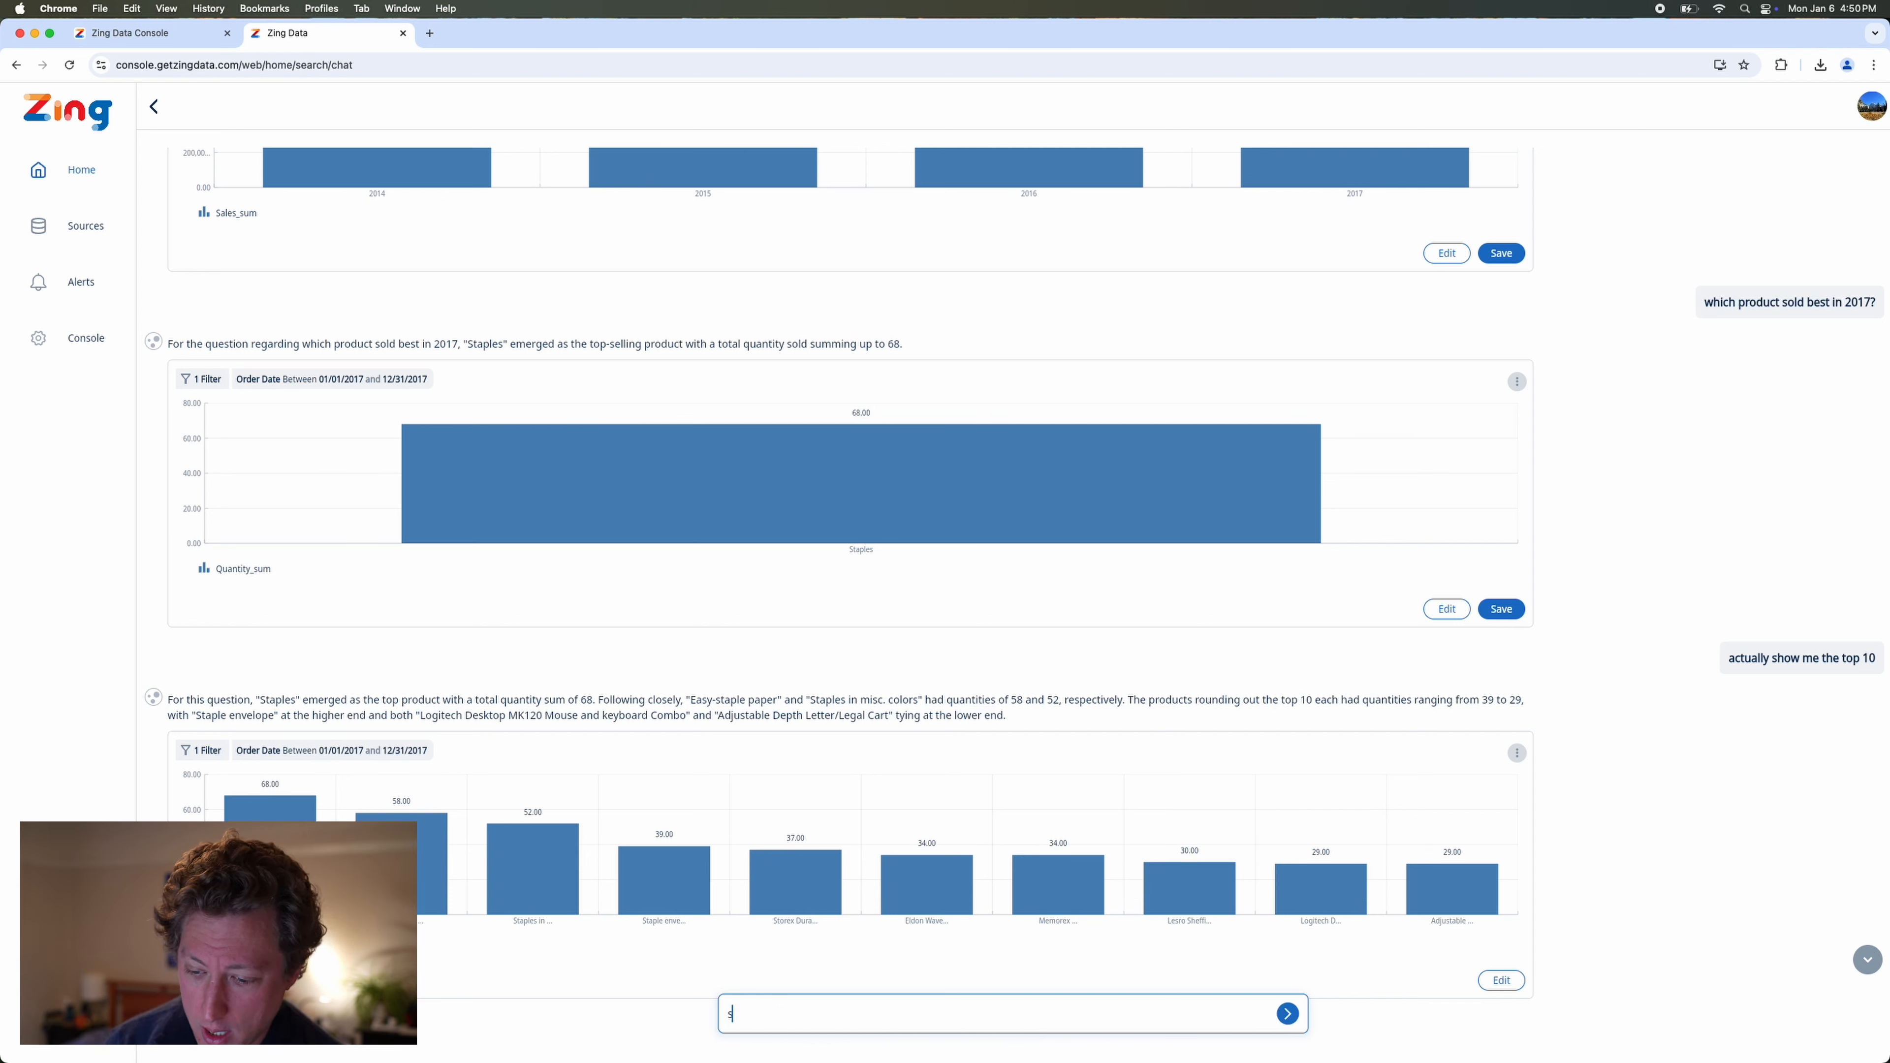
pyautogui.write('how me the')
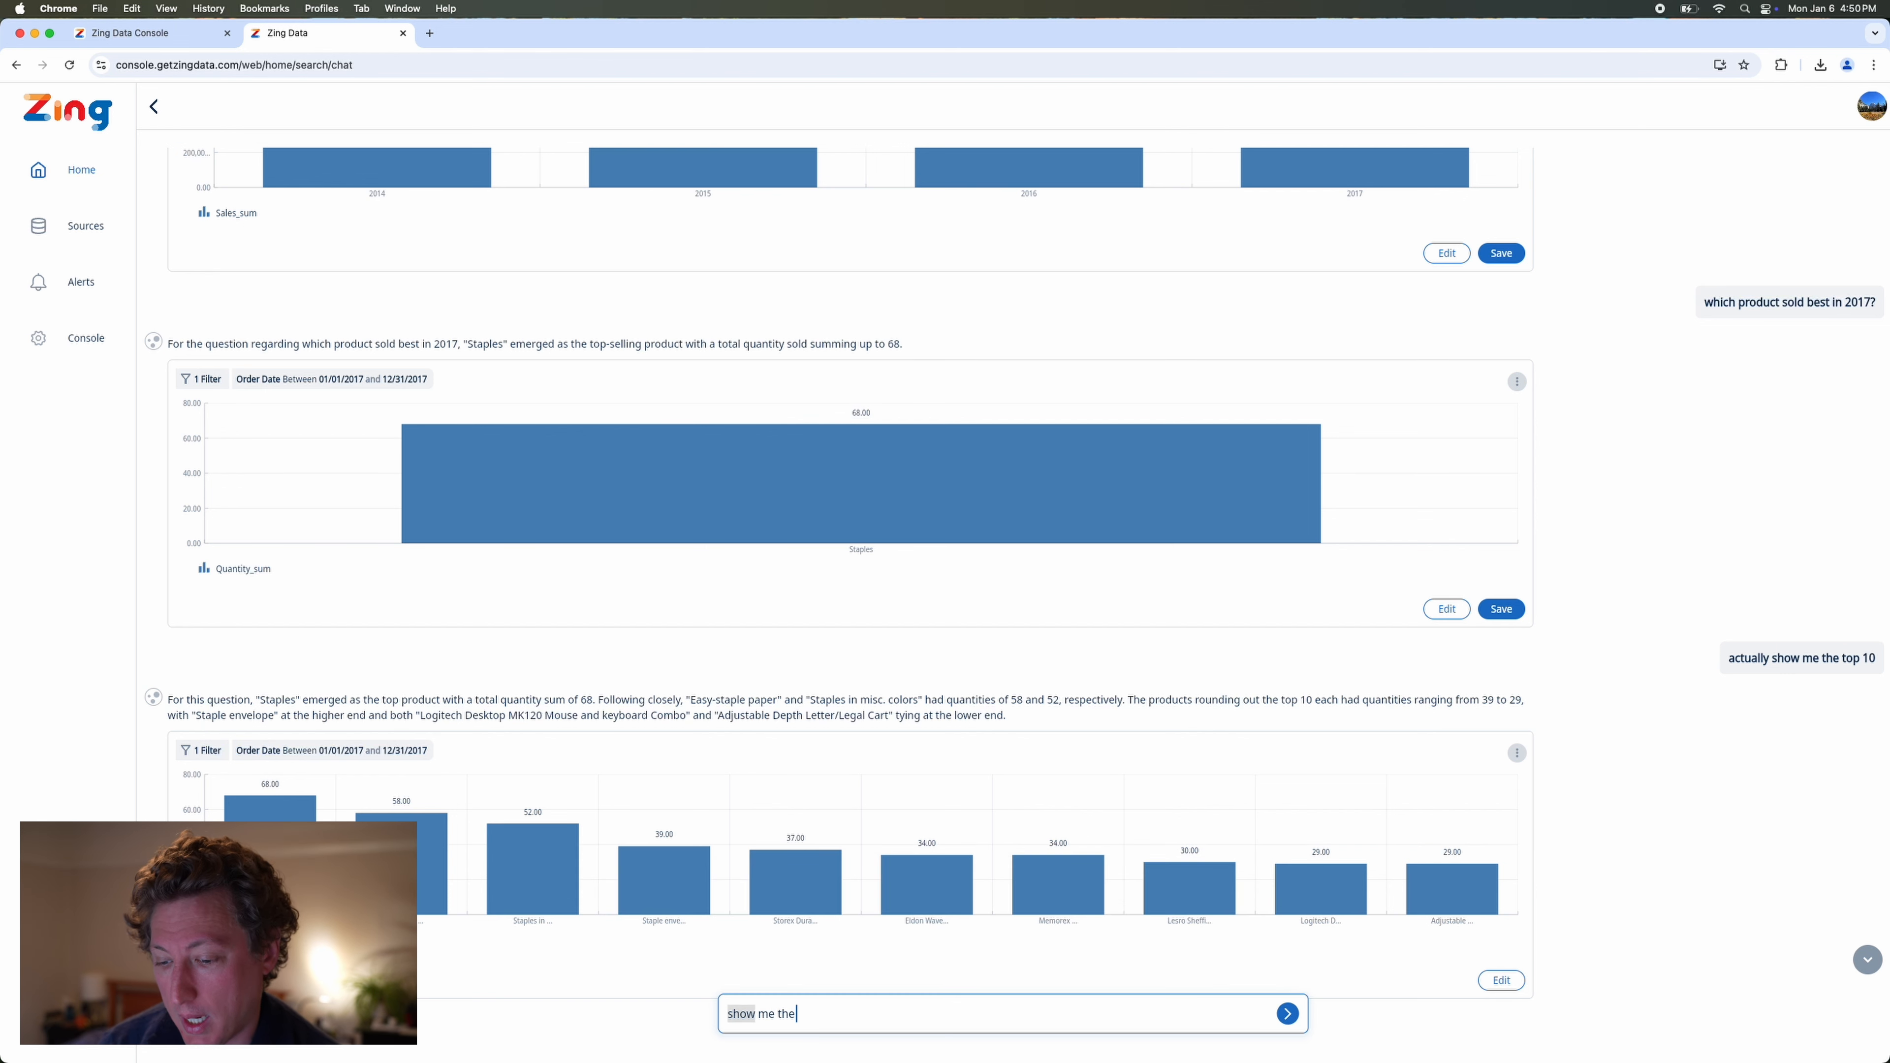
pyautogui.write(' total')
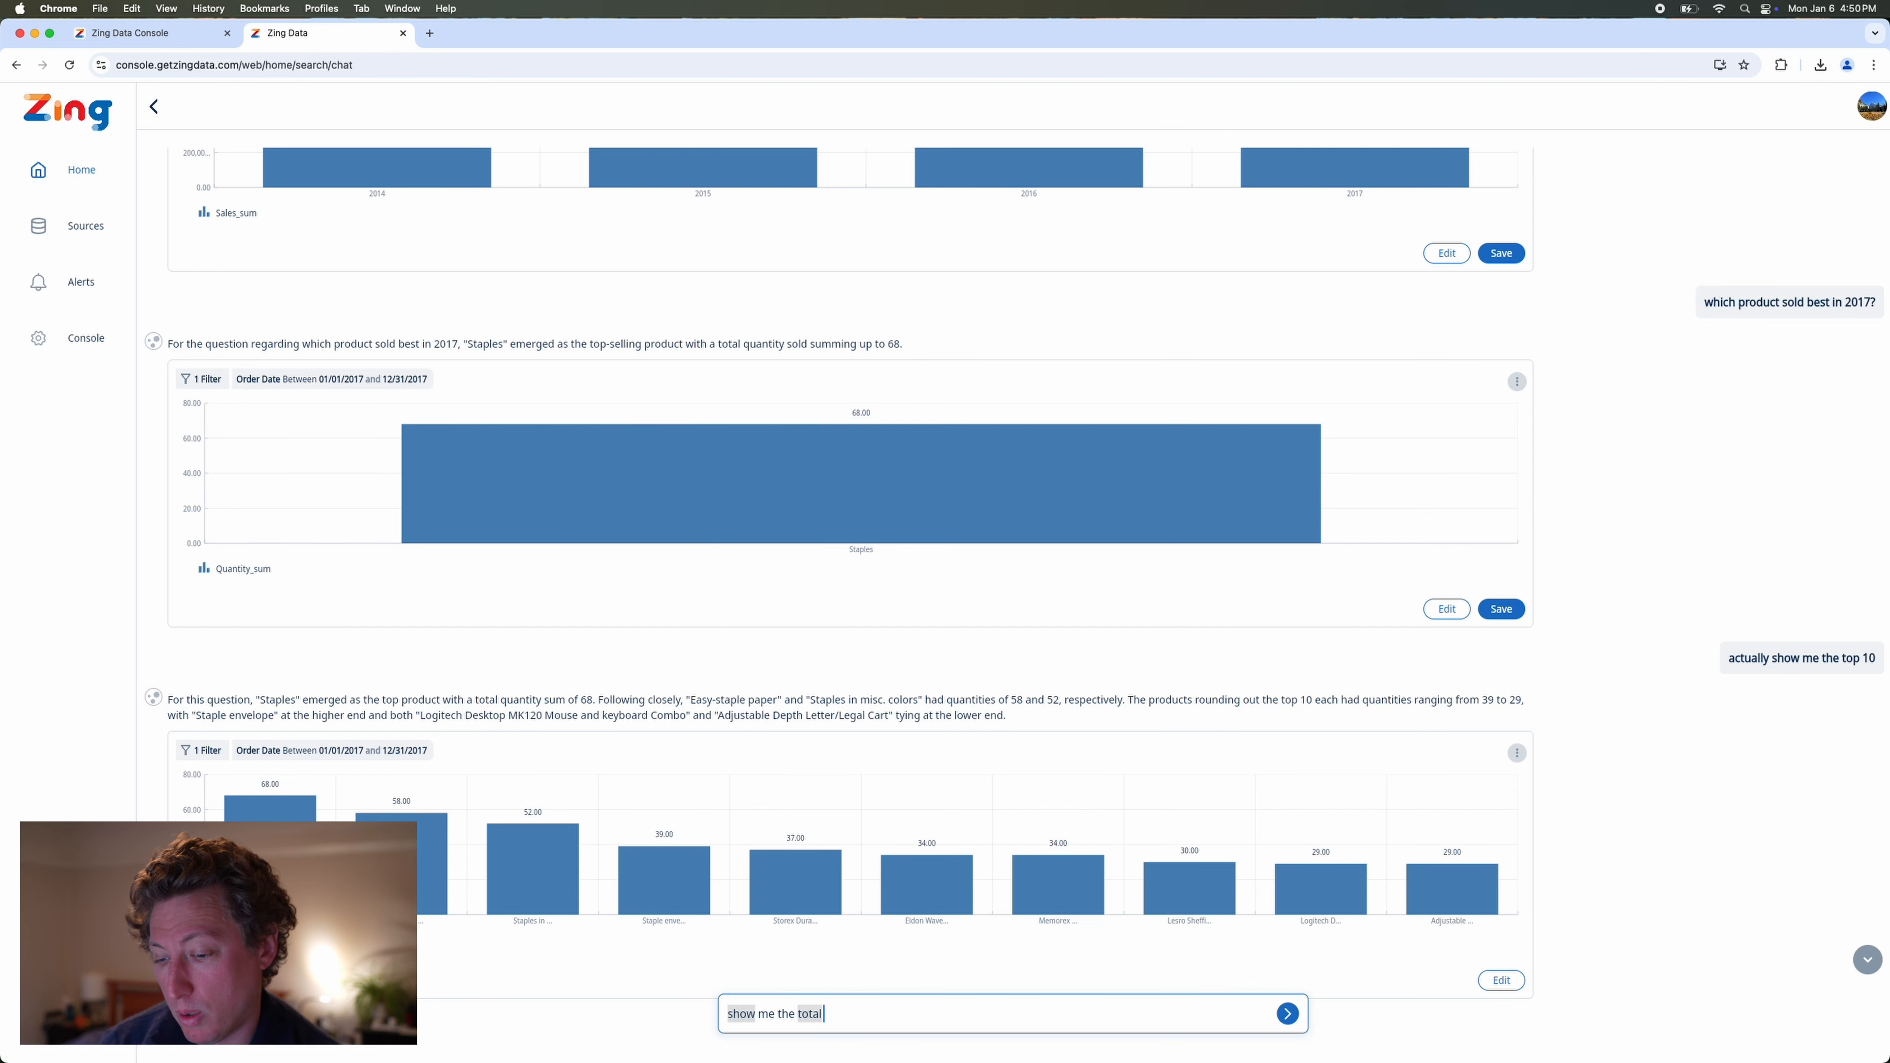
pyautogui.write(' number of ret')
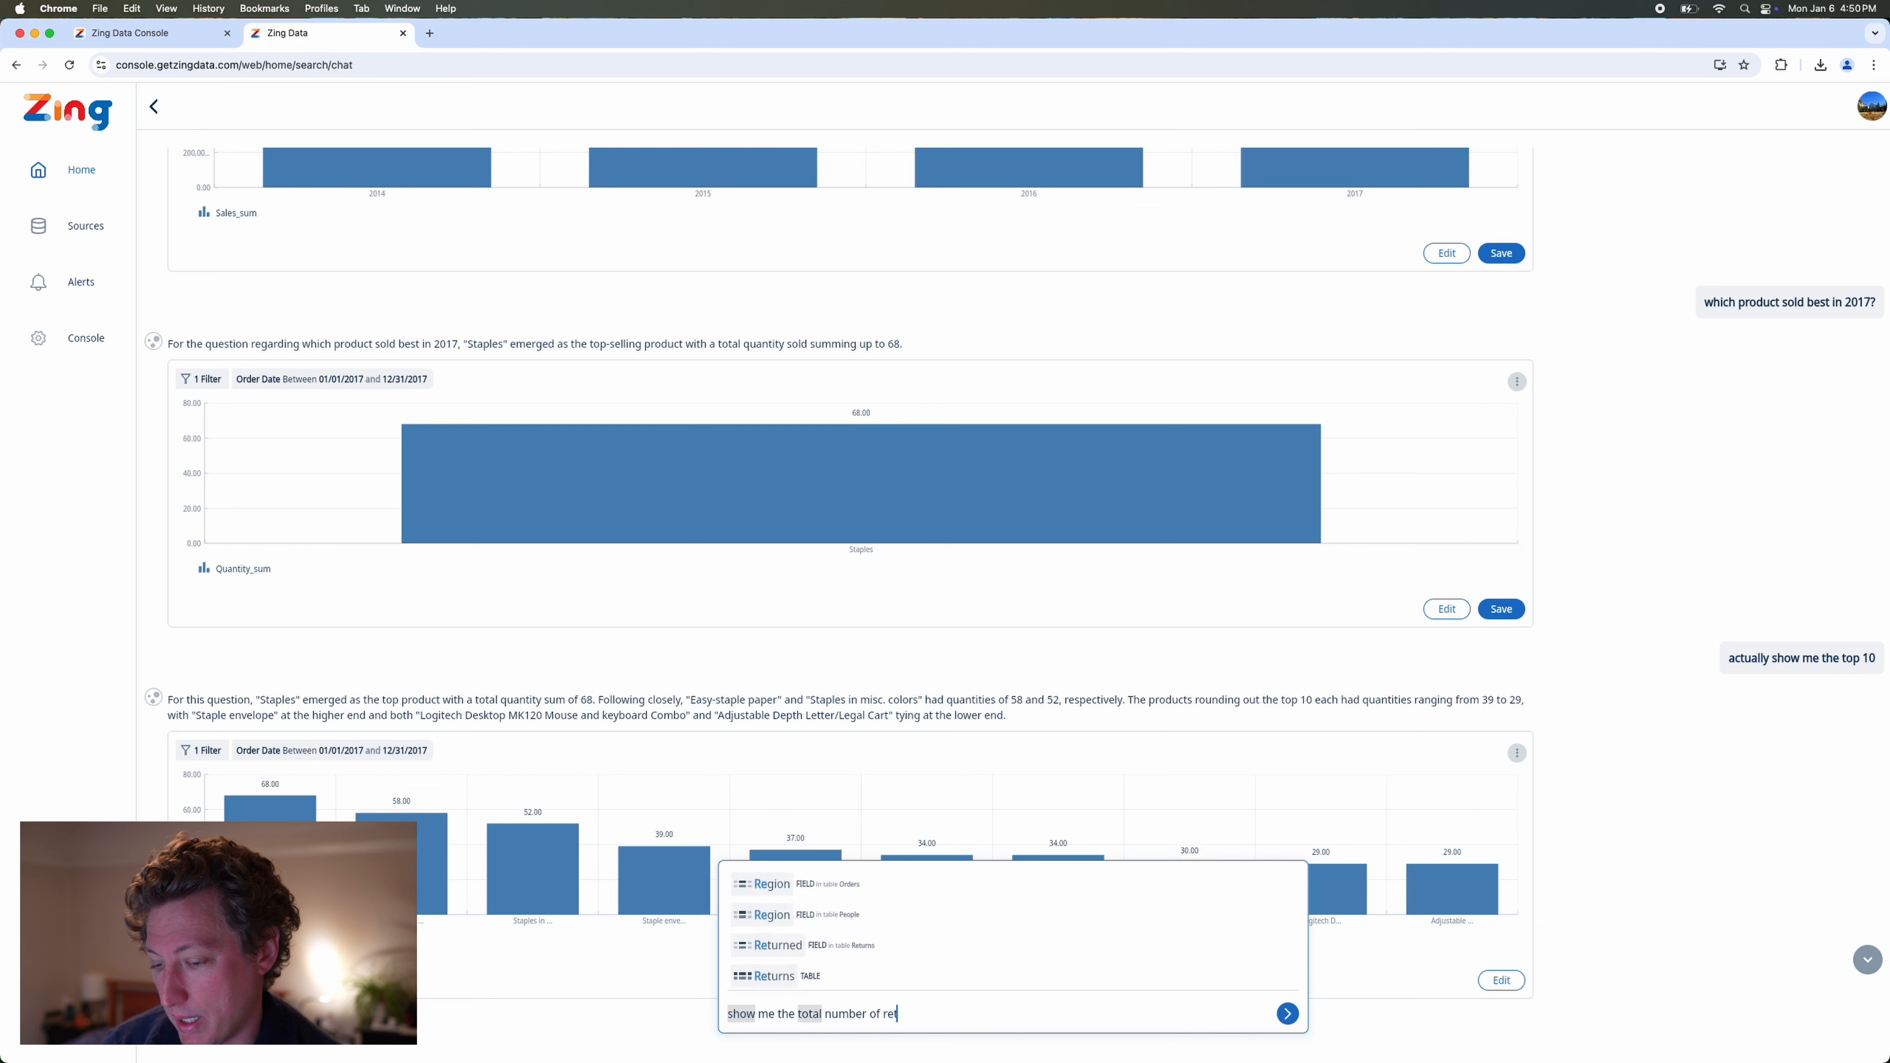
pyautogui.write('urns by p')
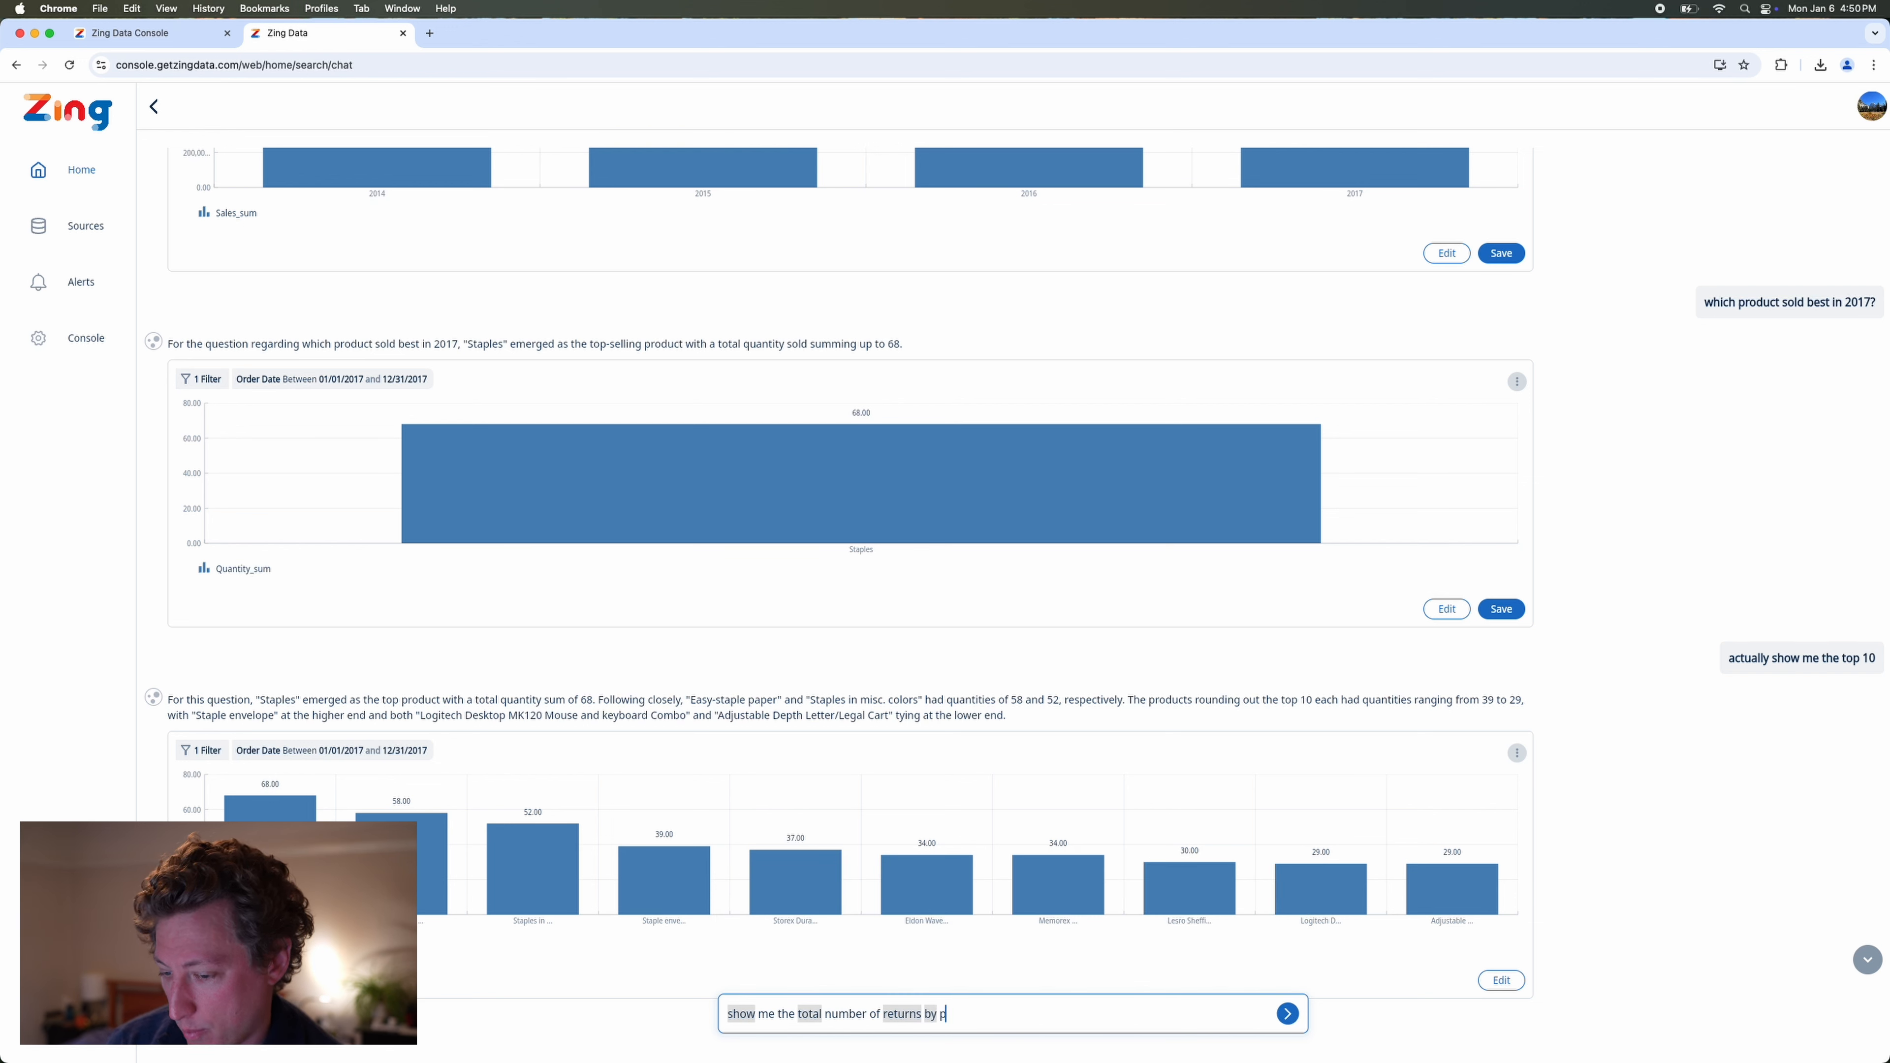
pyautogui.write('roduc')
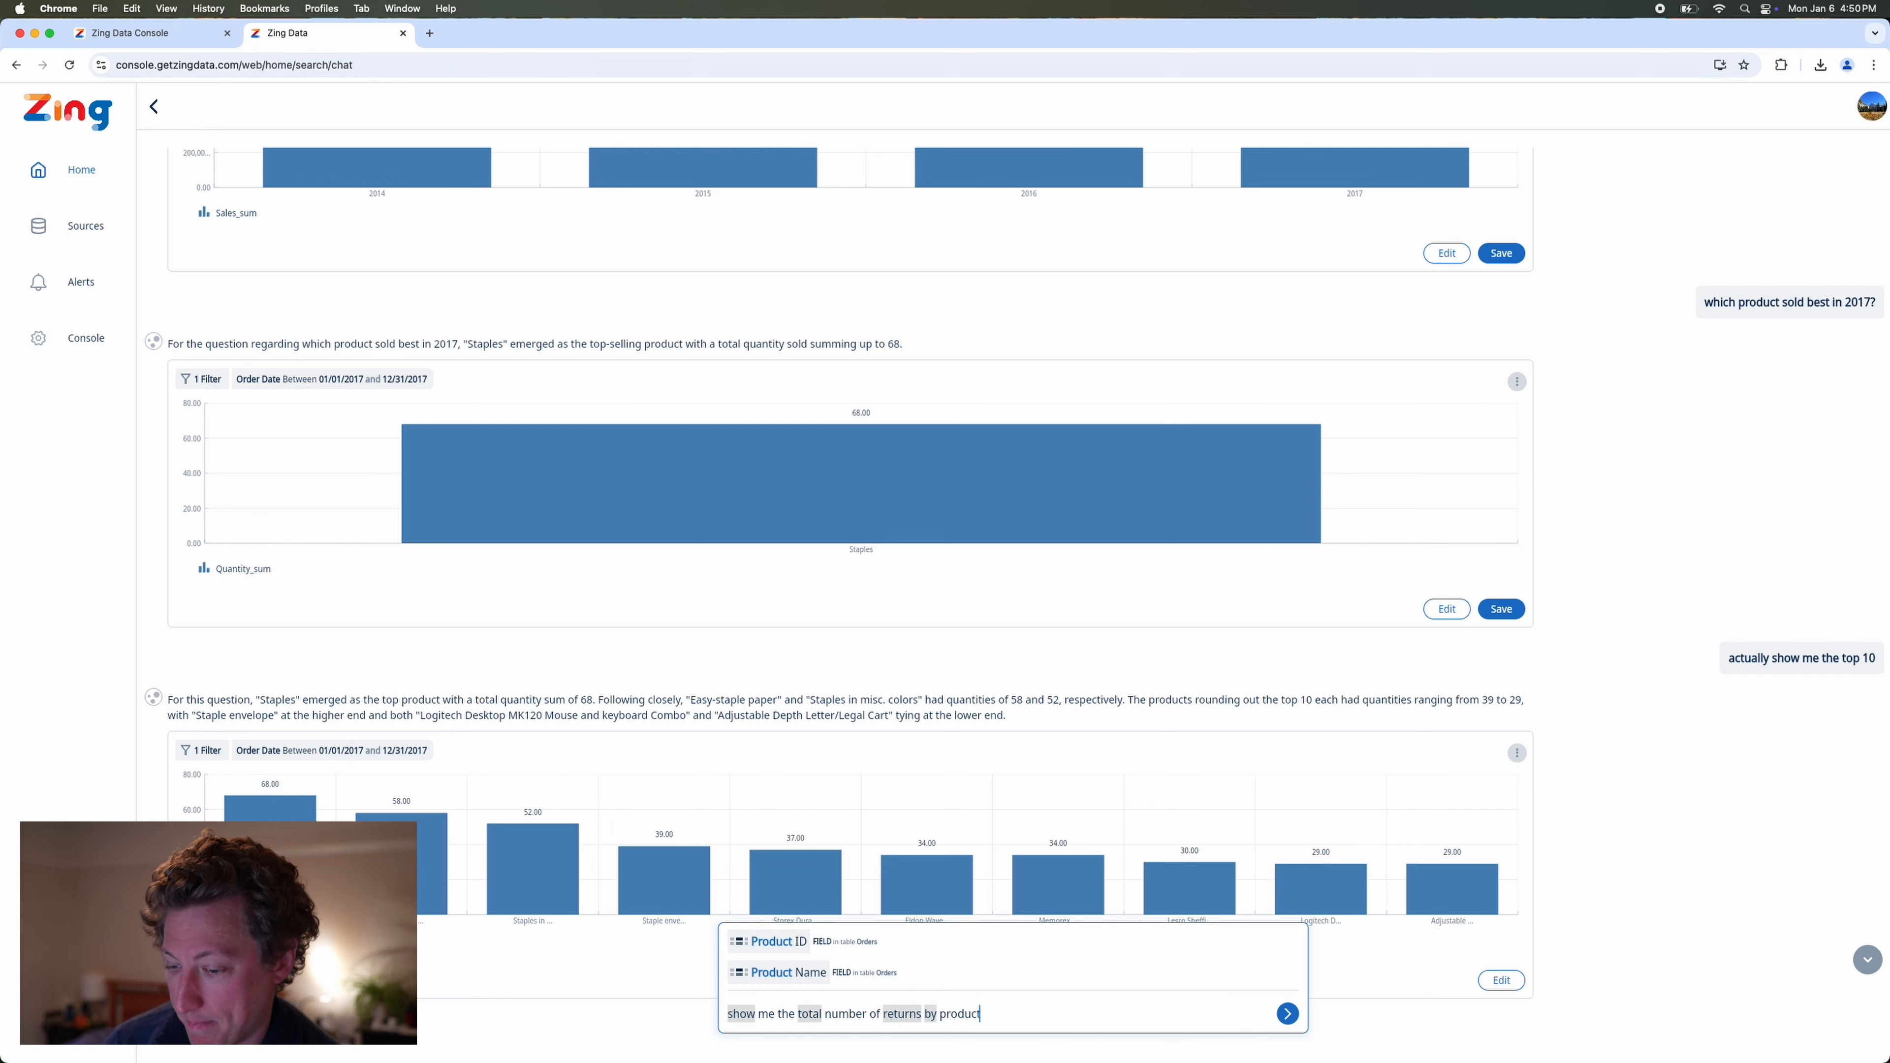
pyautogui.write('t')
pyautogui.press('Down')
pyautogui.press('Return')
pyautogui.press('Return')
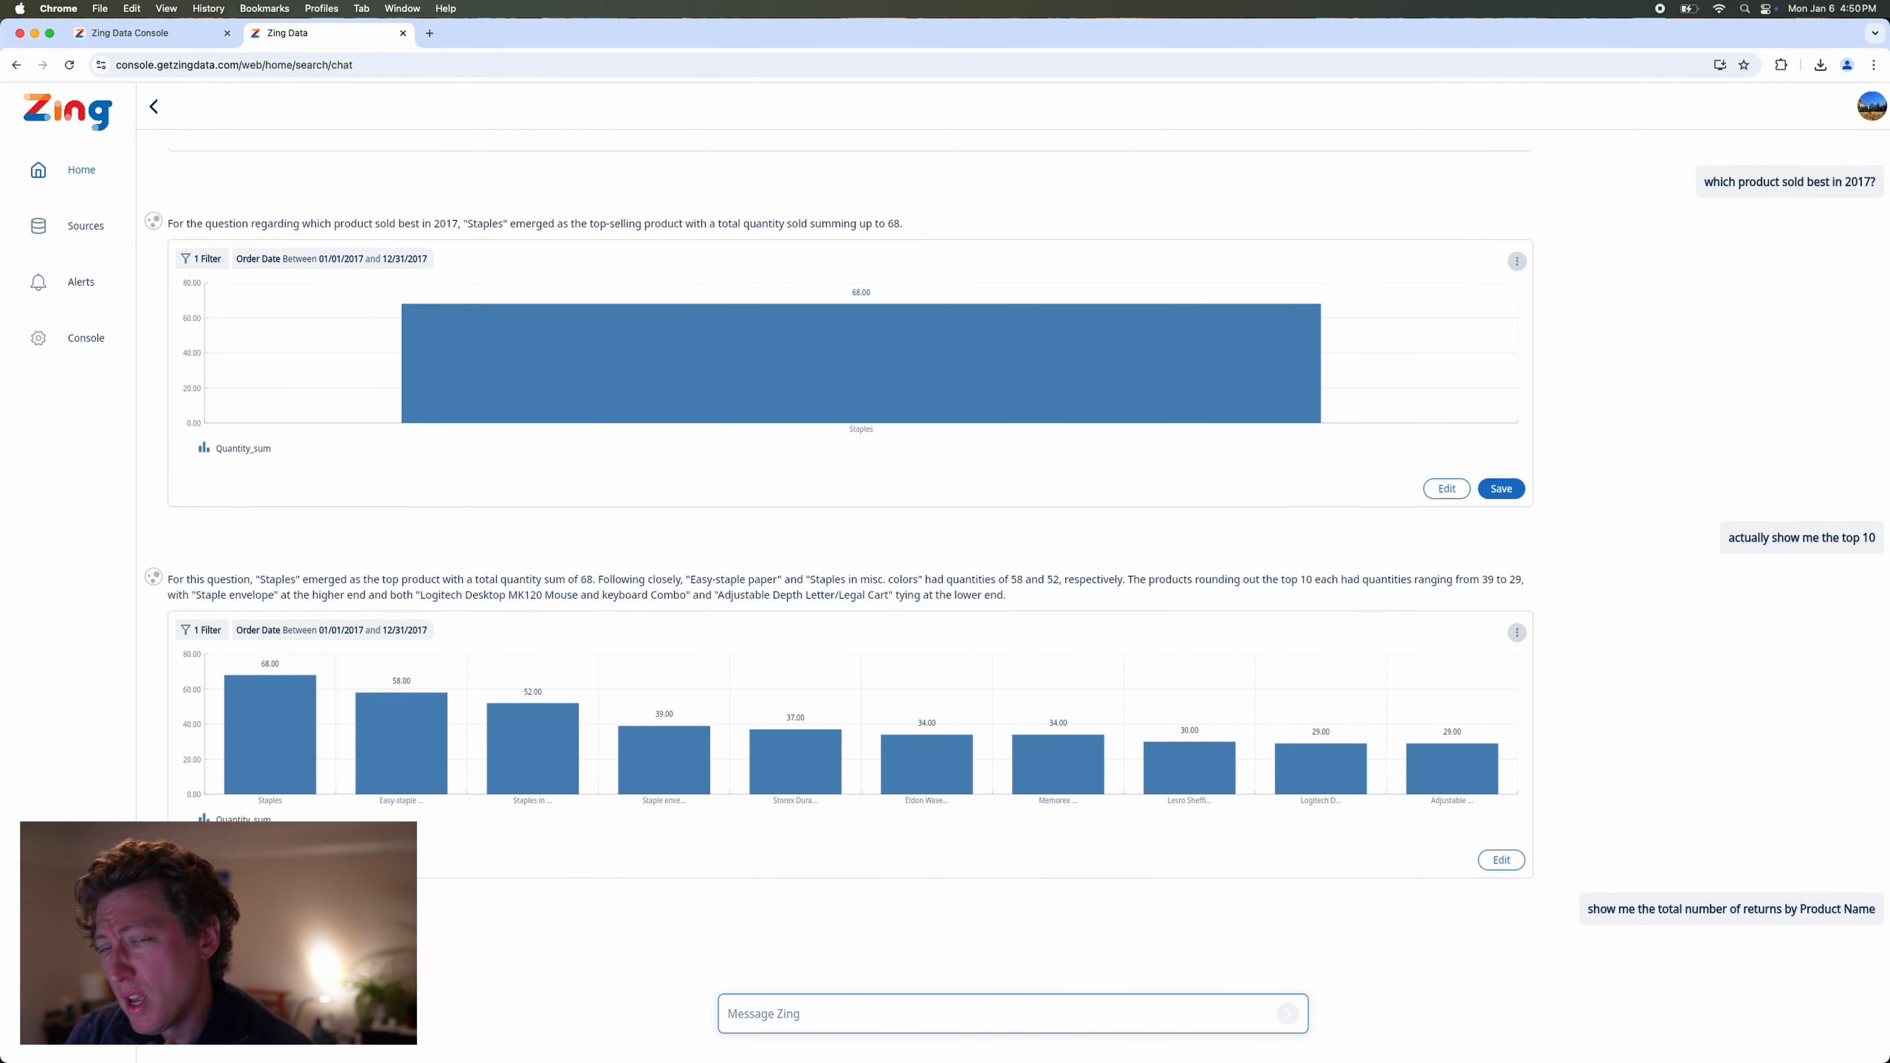
# Send the follow-up "show me only the top 10" to limit the returns chart.
pyautogui.scroll(1, 850, 521)
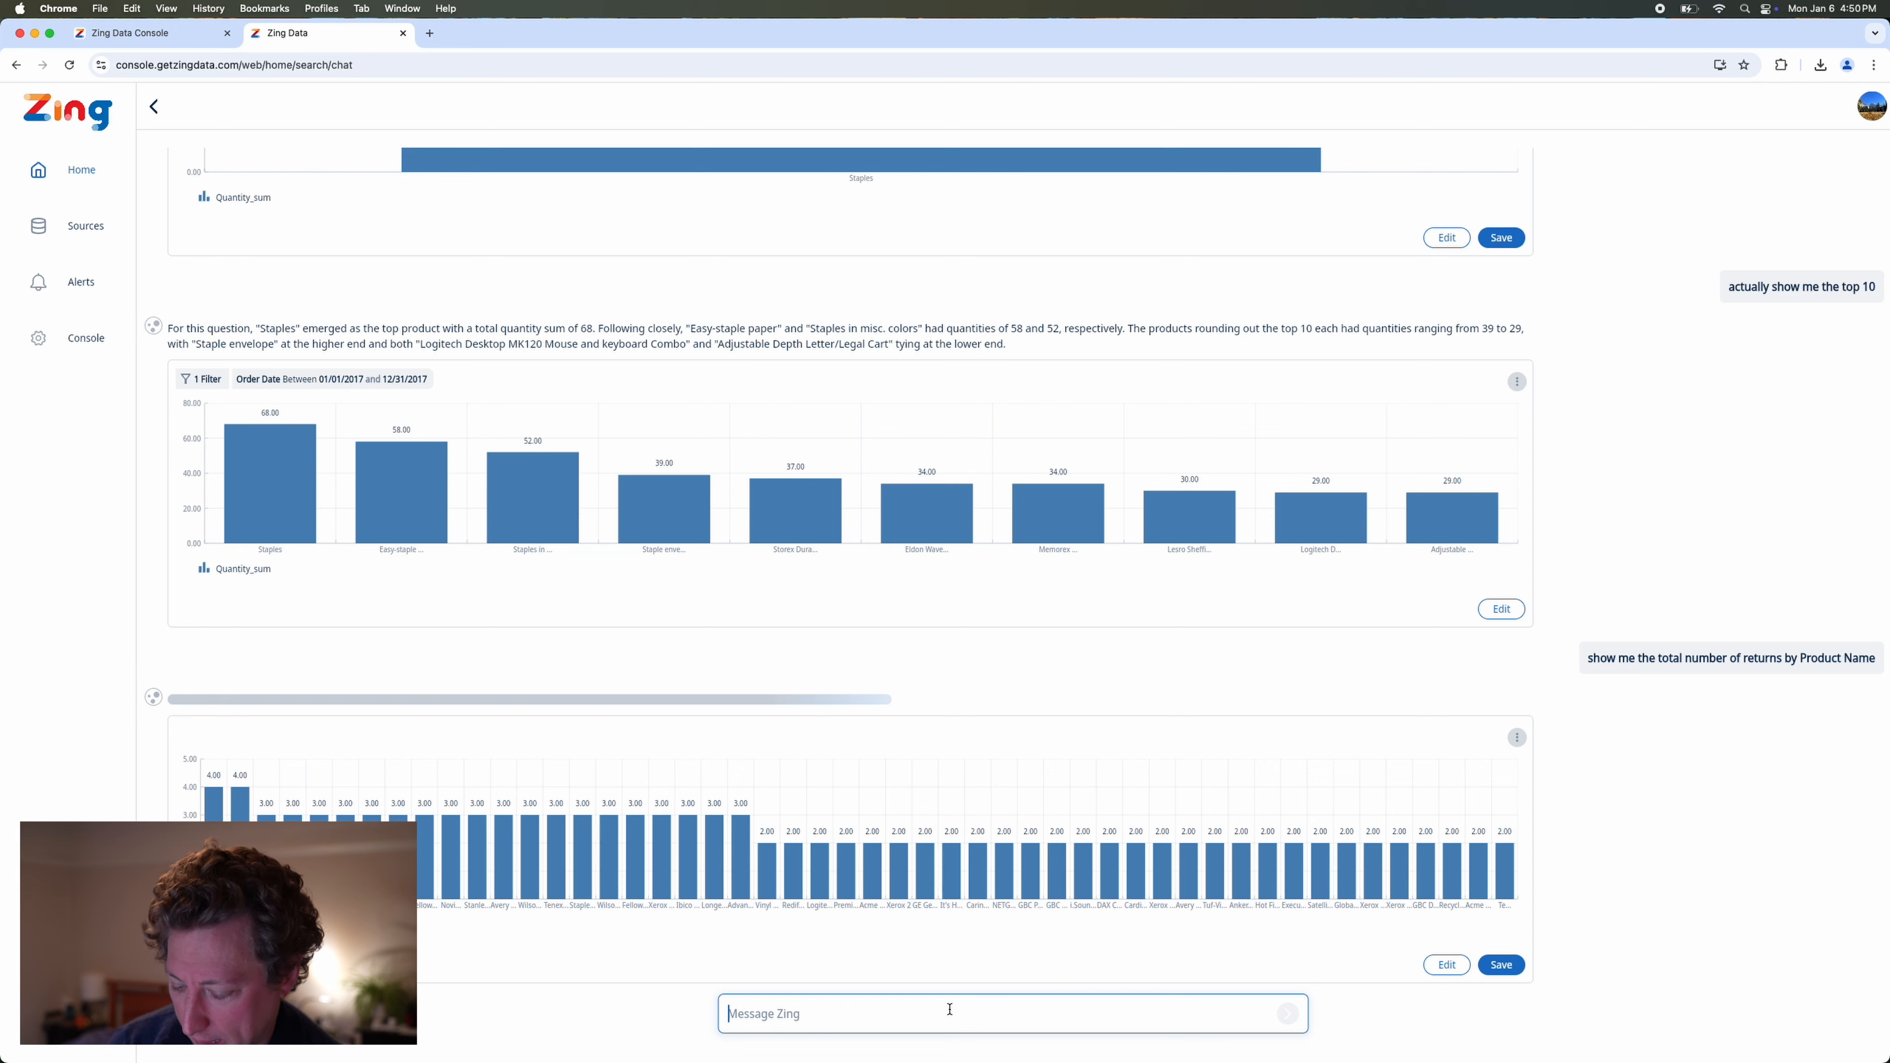
pyautogui.write('show me only the top')
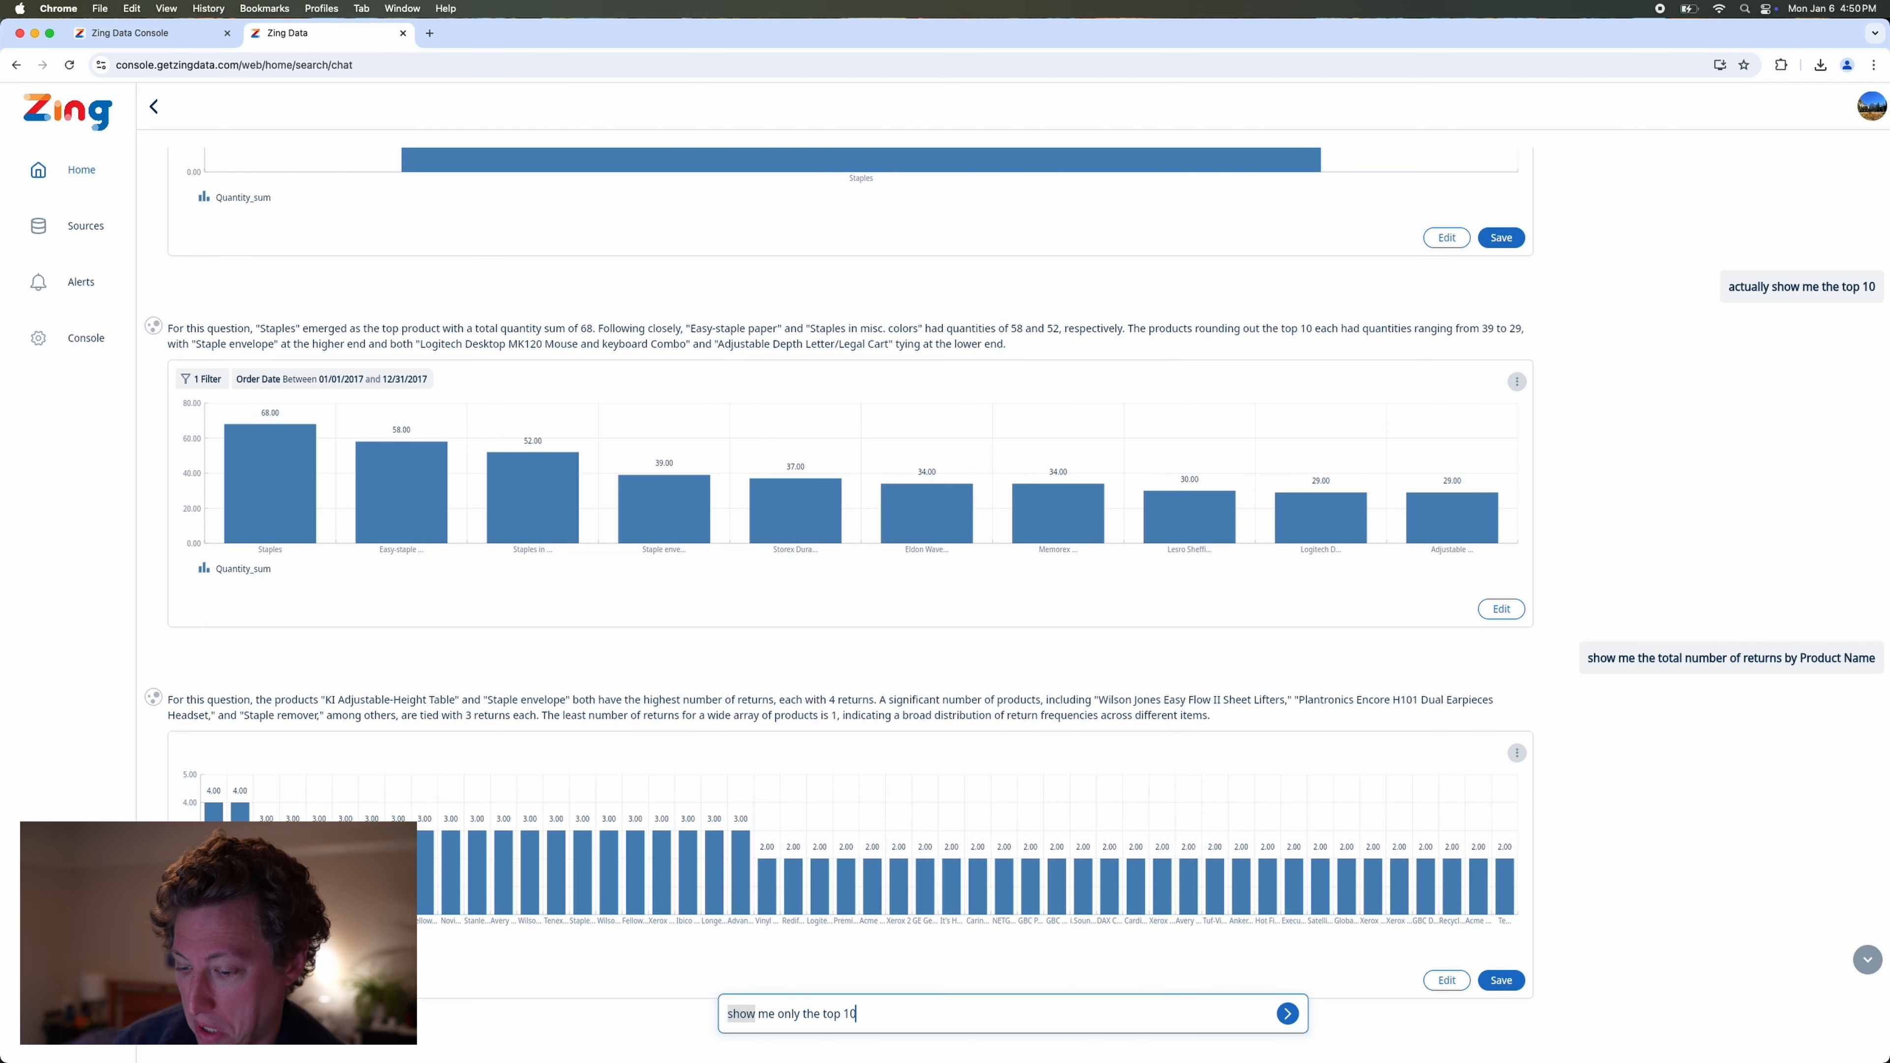
pyautogui.write(' 10')
pyautogui.press('Return')
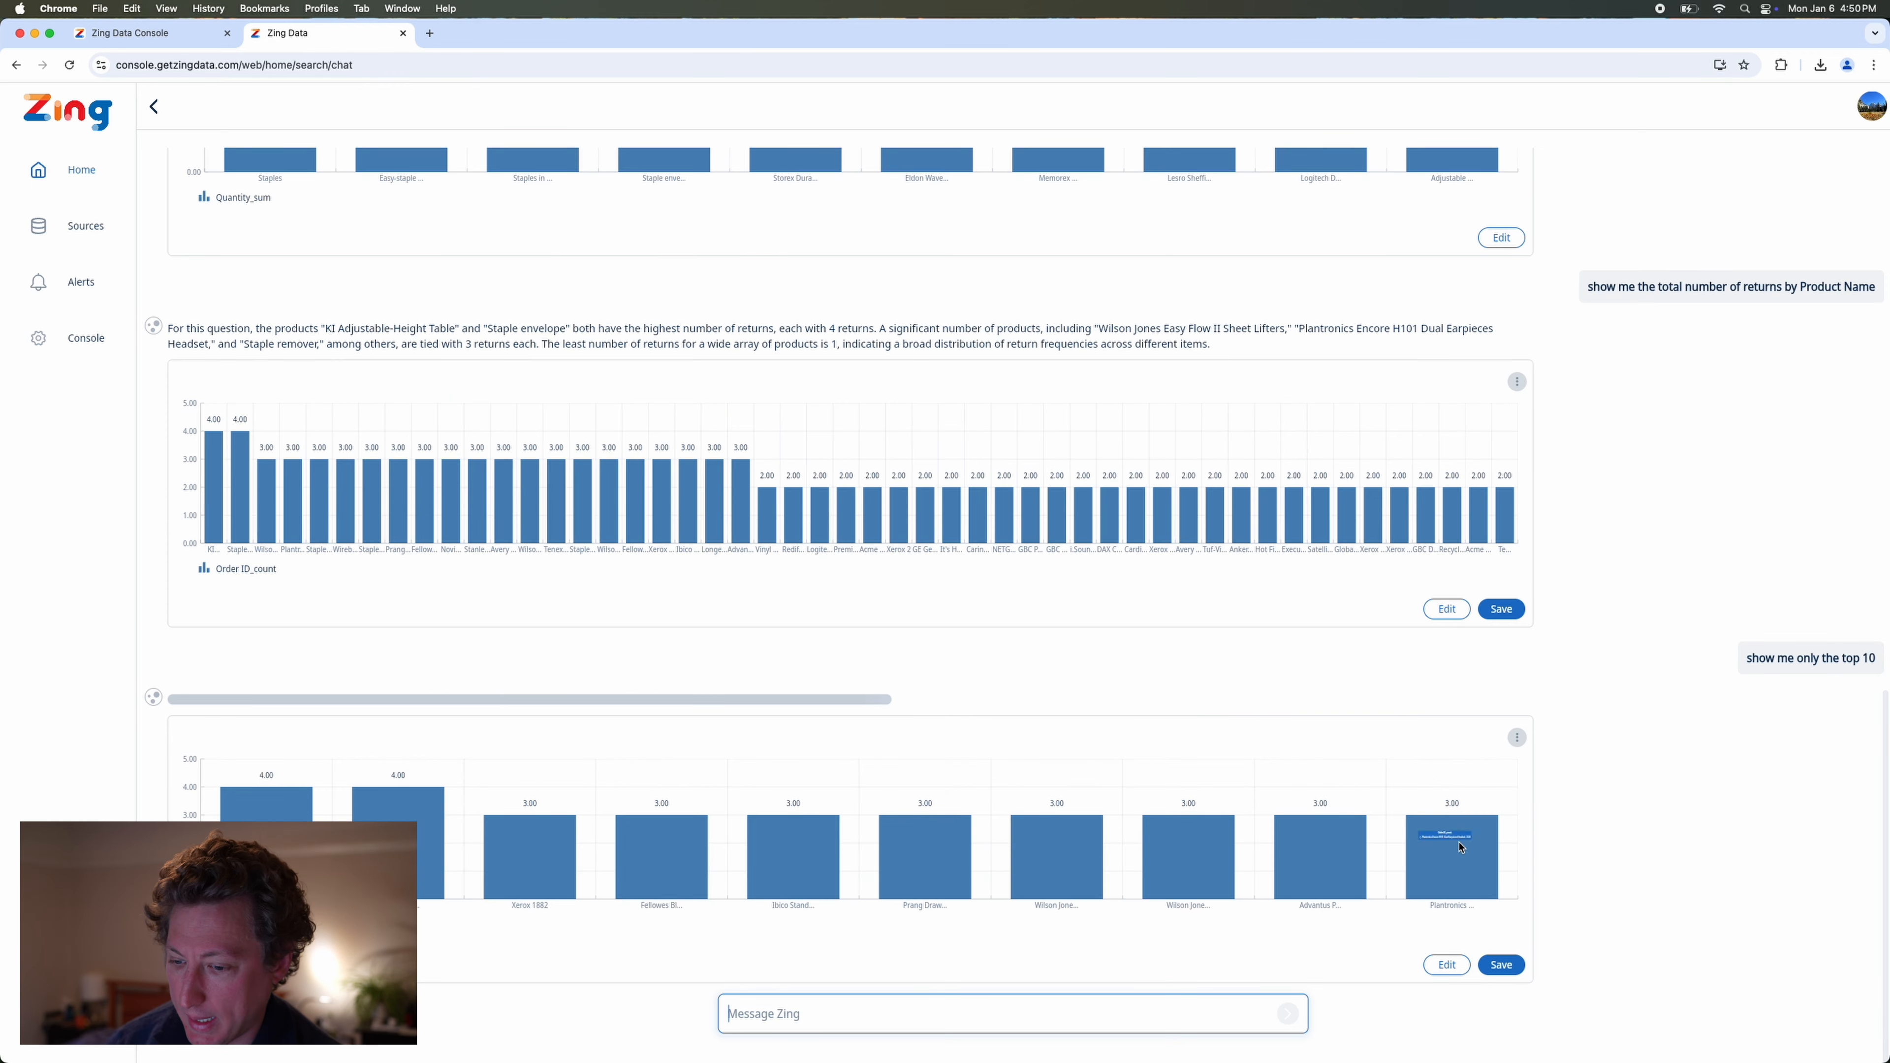
# Open the top 10 returns chart for editing and open the settings of its Orders and Returns join.
pyautogui.click(1436, 962)
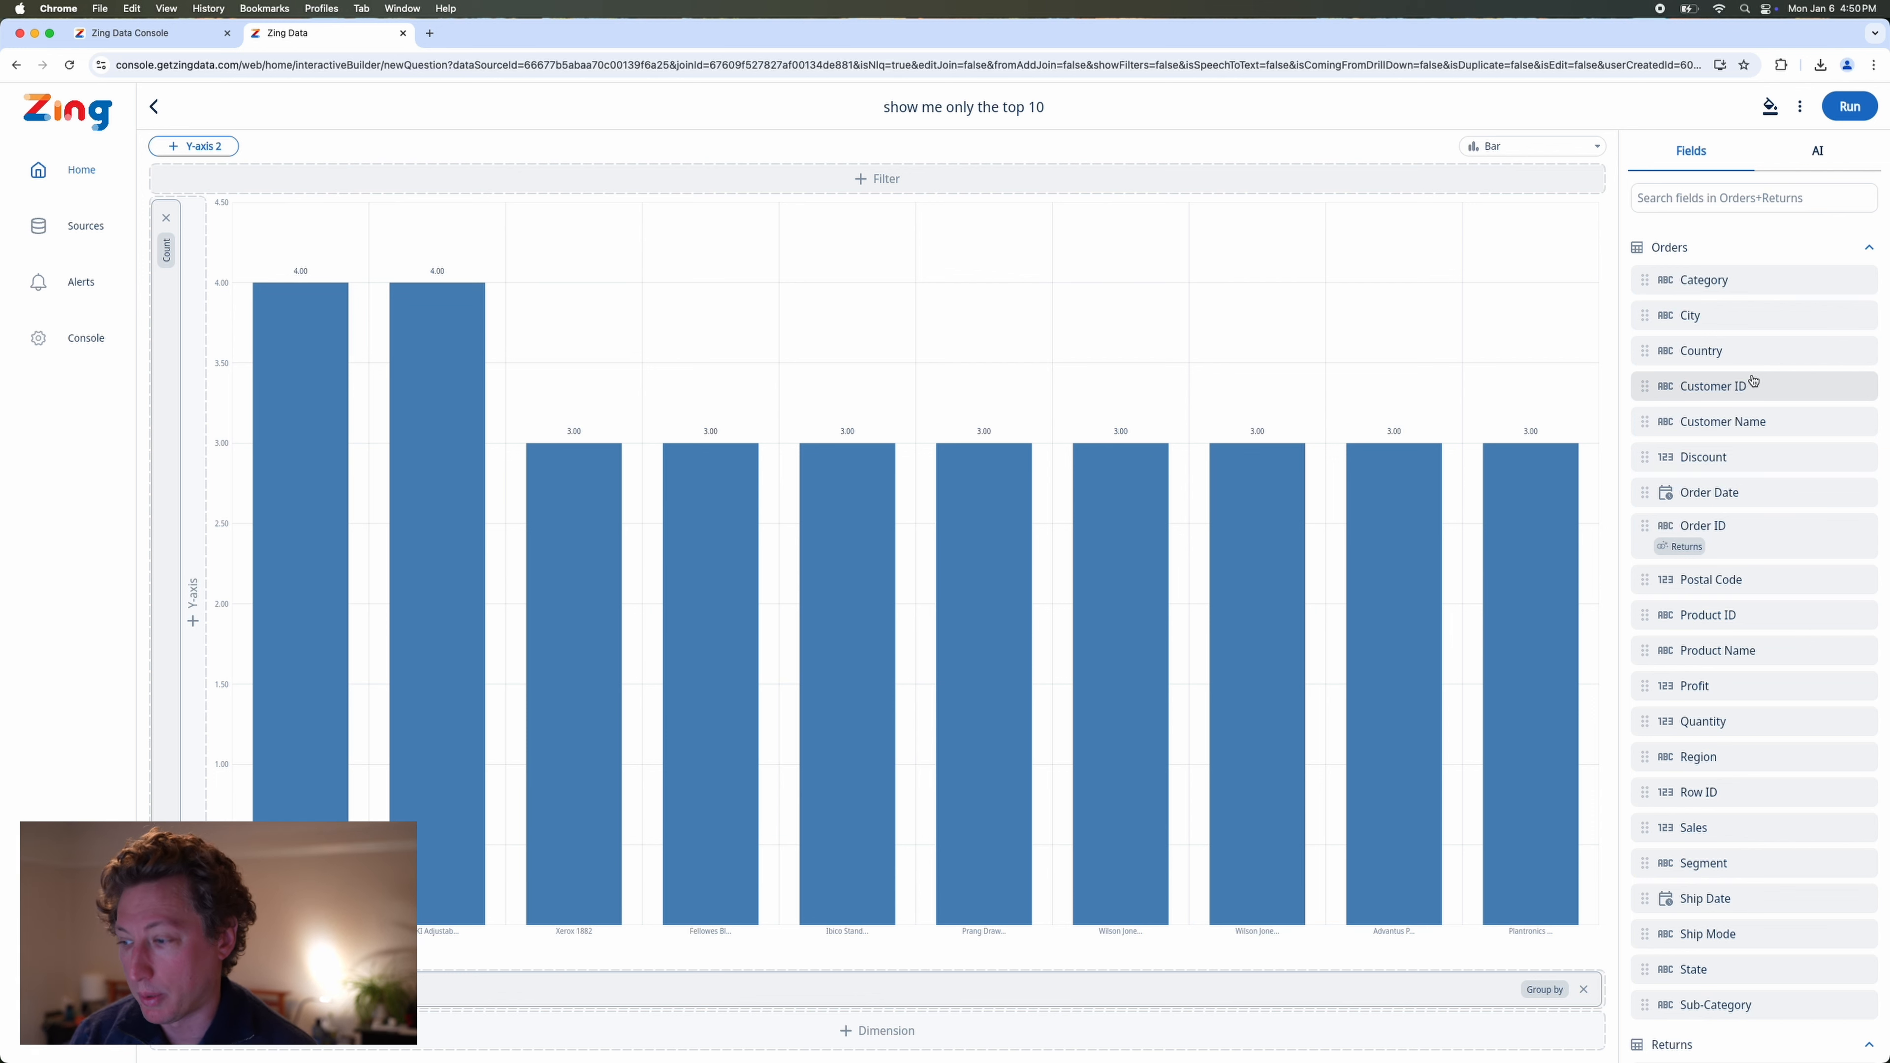
pyautogui.scroll(-5, 1712, 497)
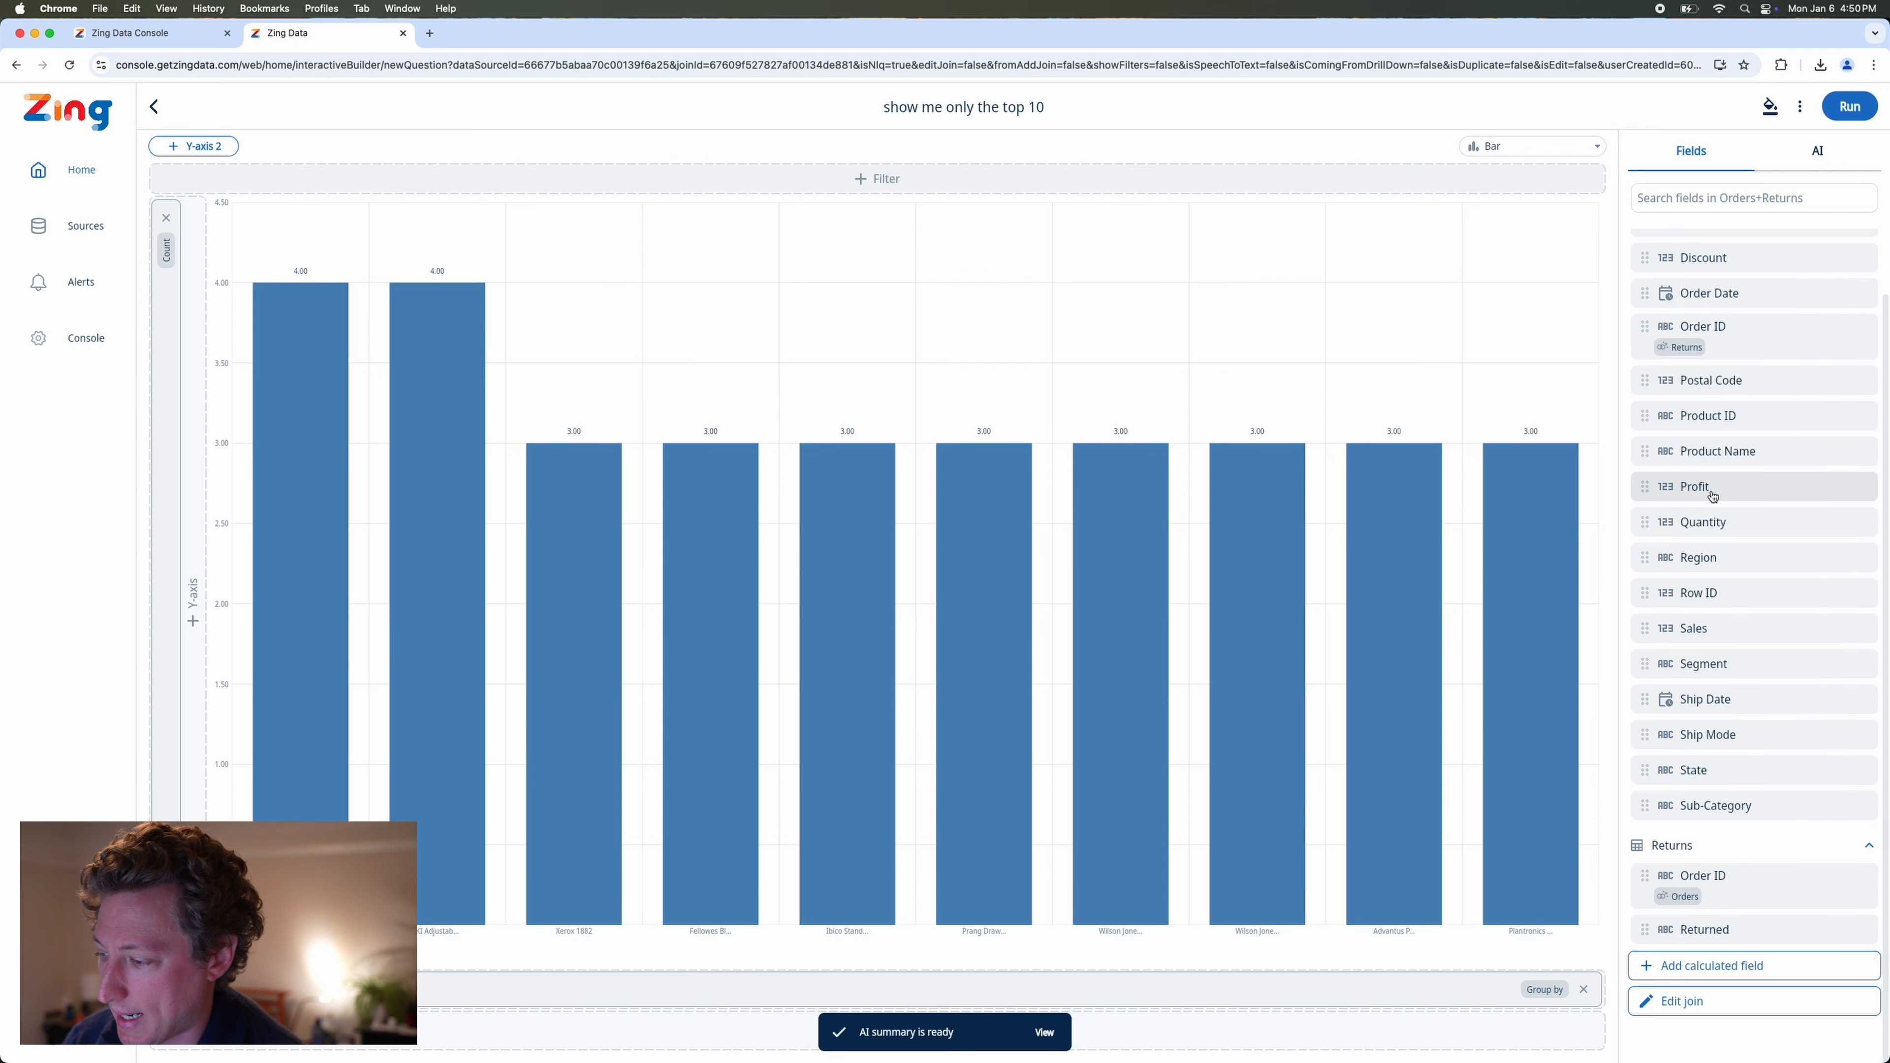
pyautogui.click(1671, 1011)
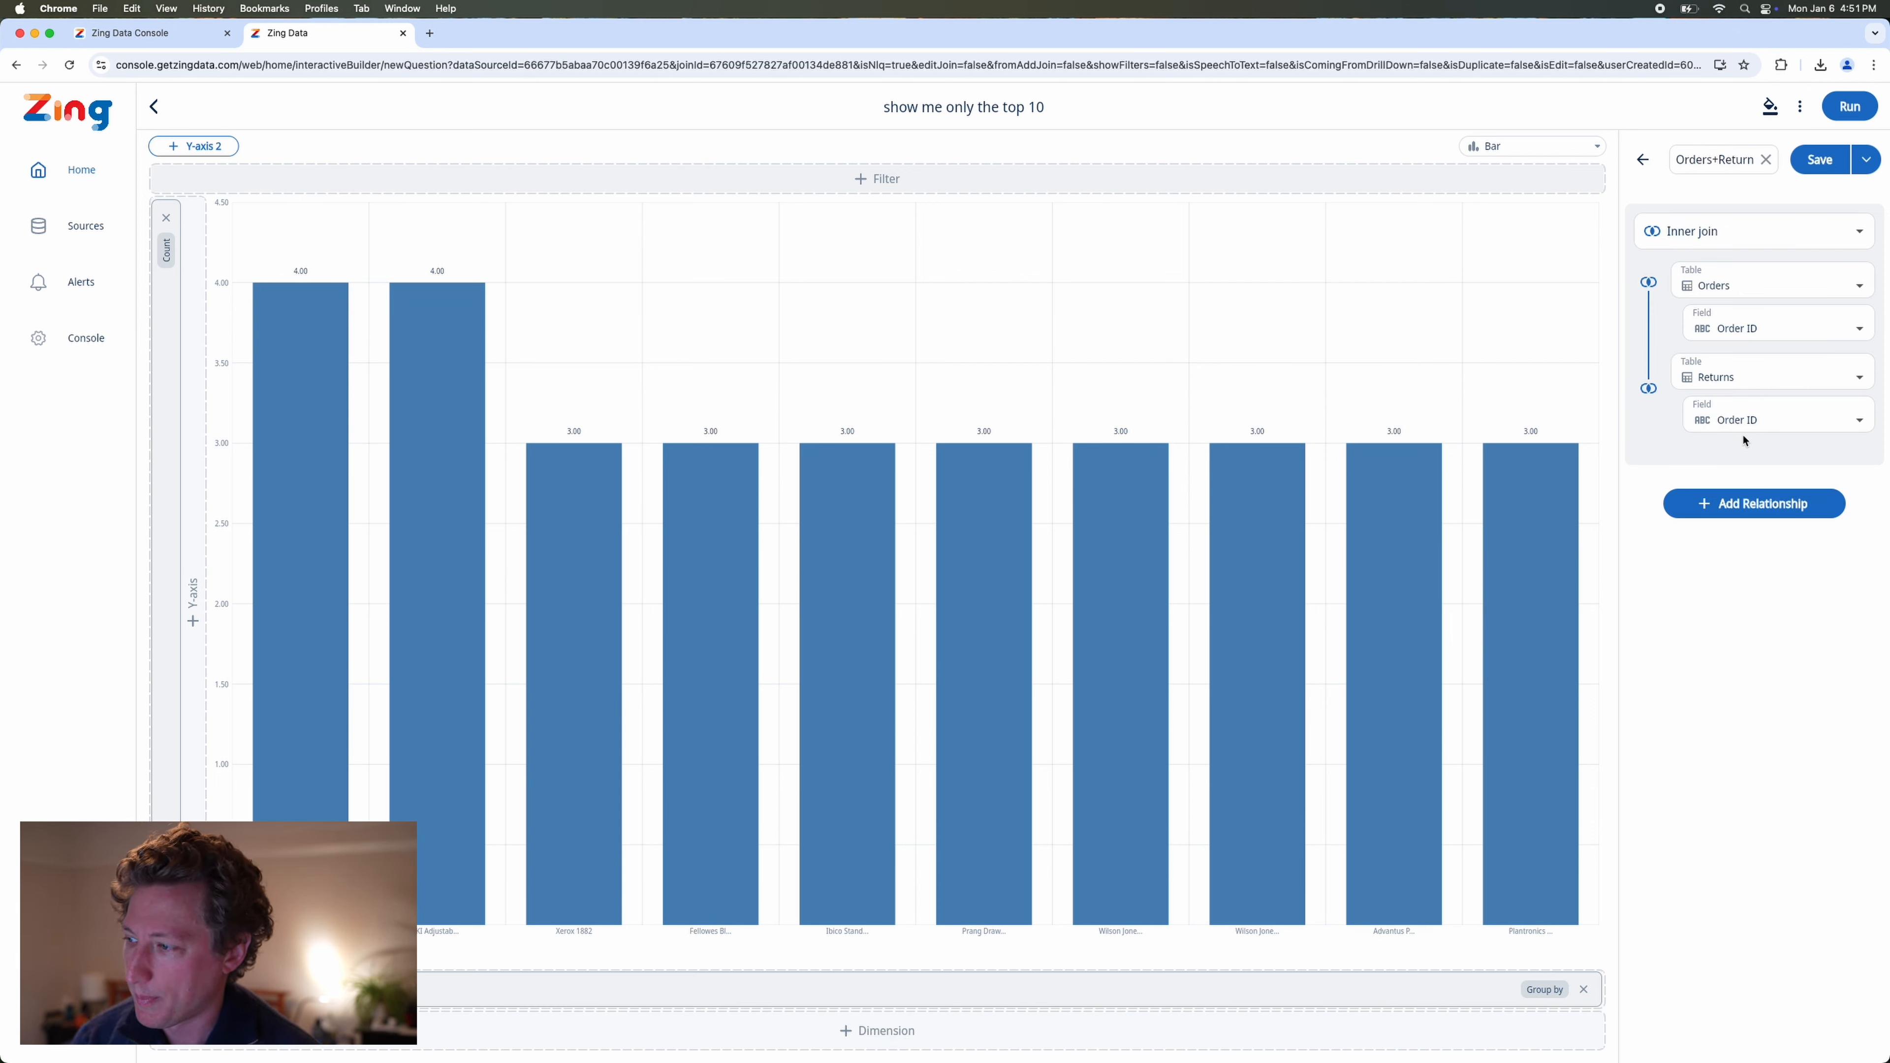
# Try adding another relationship from the Orders table to the join and look at the tables offered for it.
pyautogui.click(1722, 504)
pyautogui.click(1734, 615)
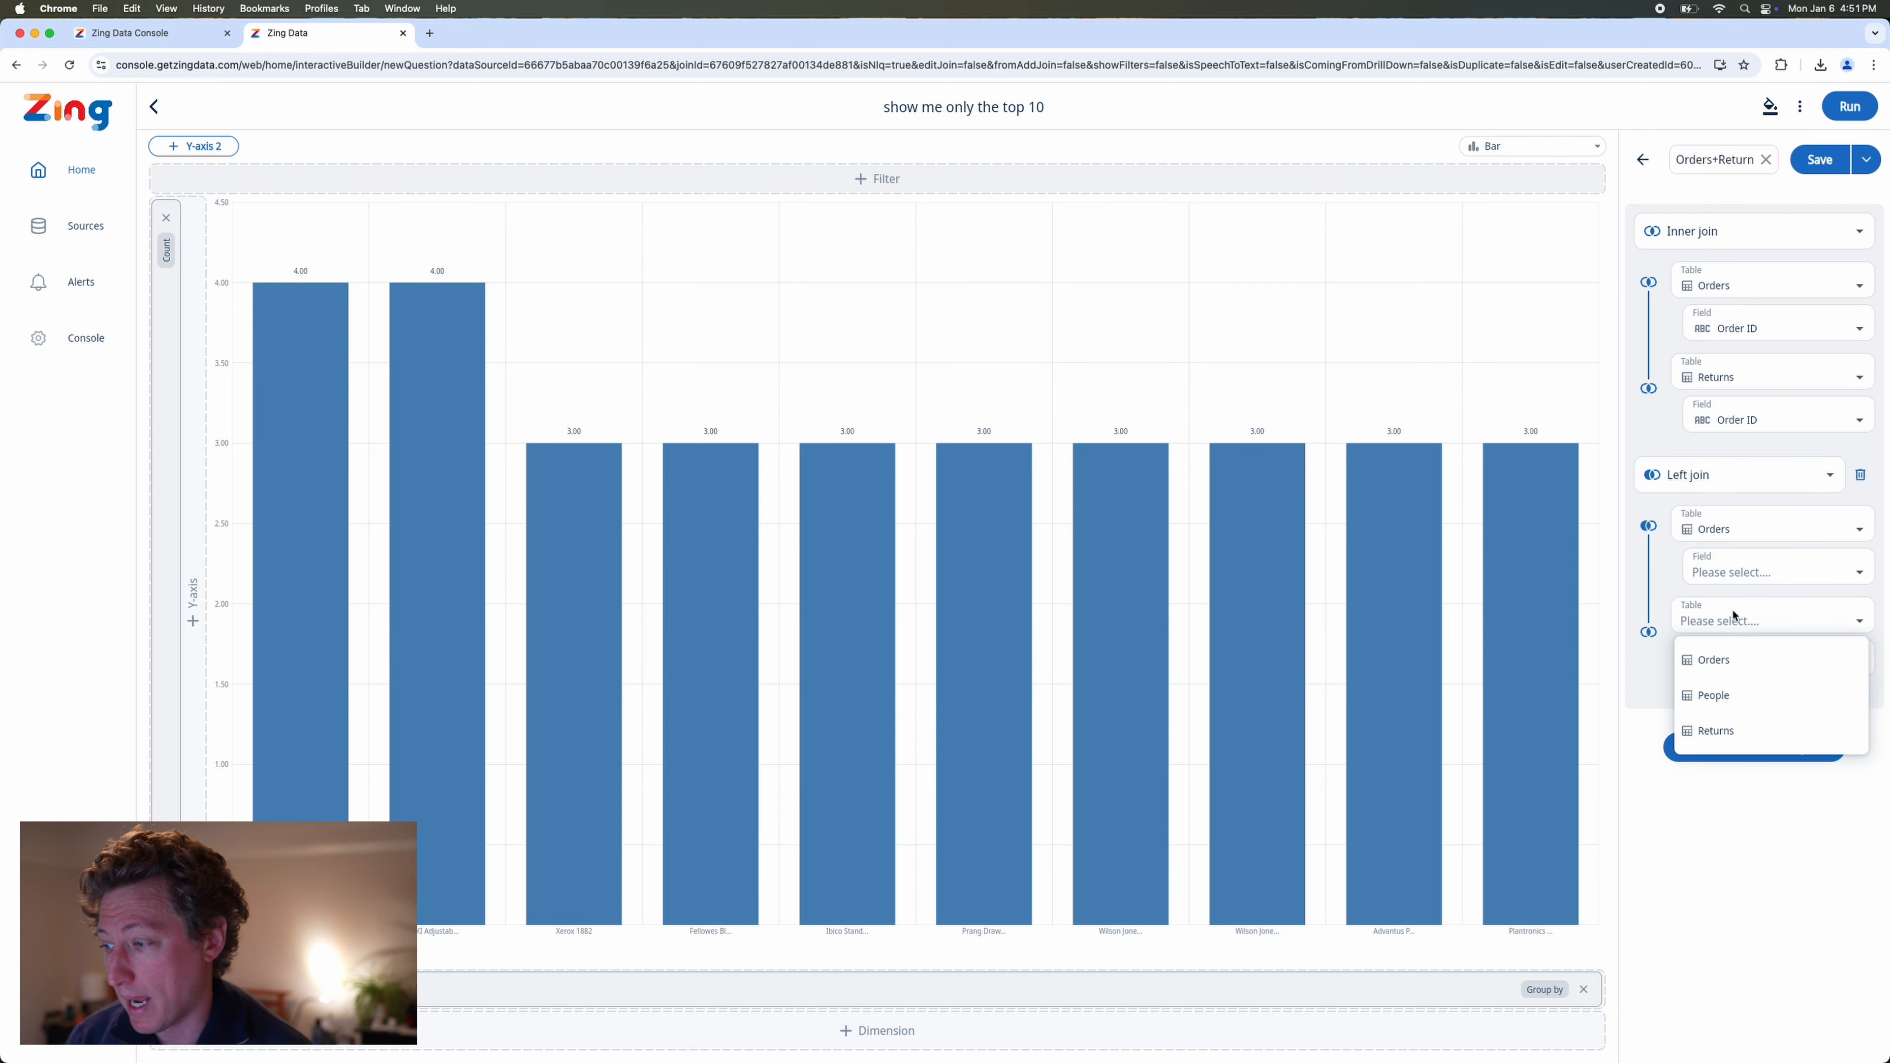
pyautogui.click(1642, 159)
pyautogui.click(1642, 160)
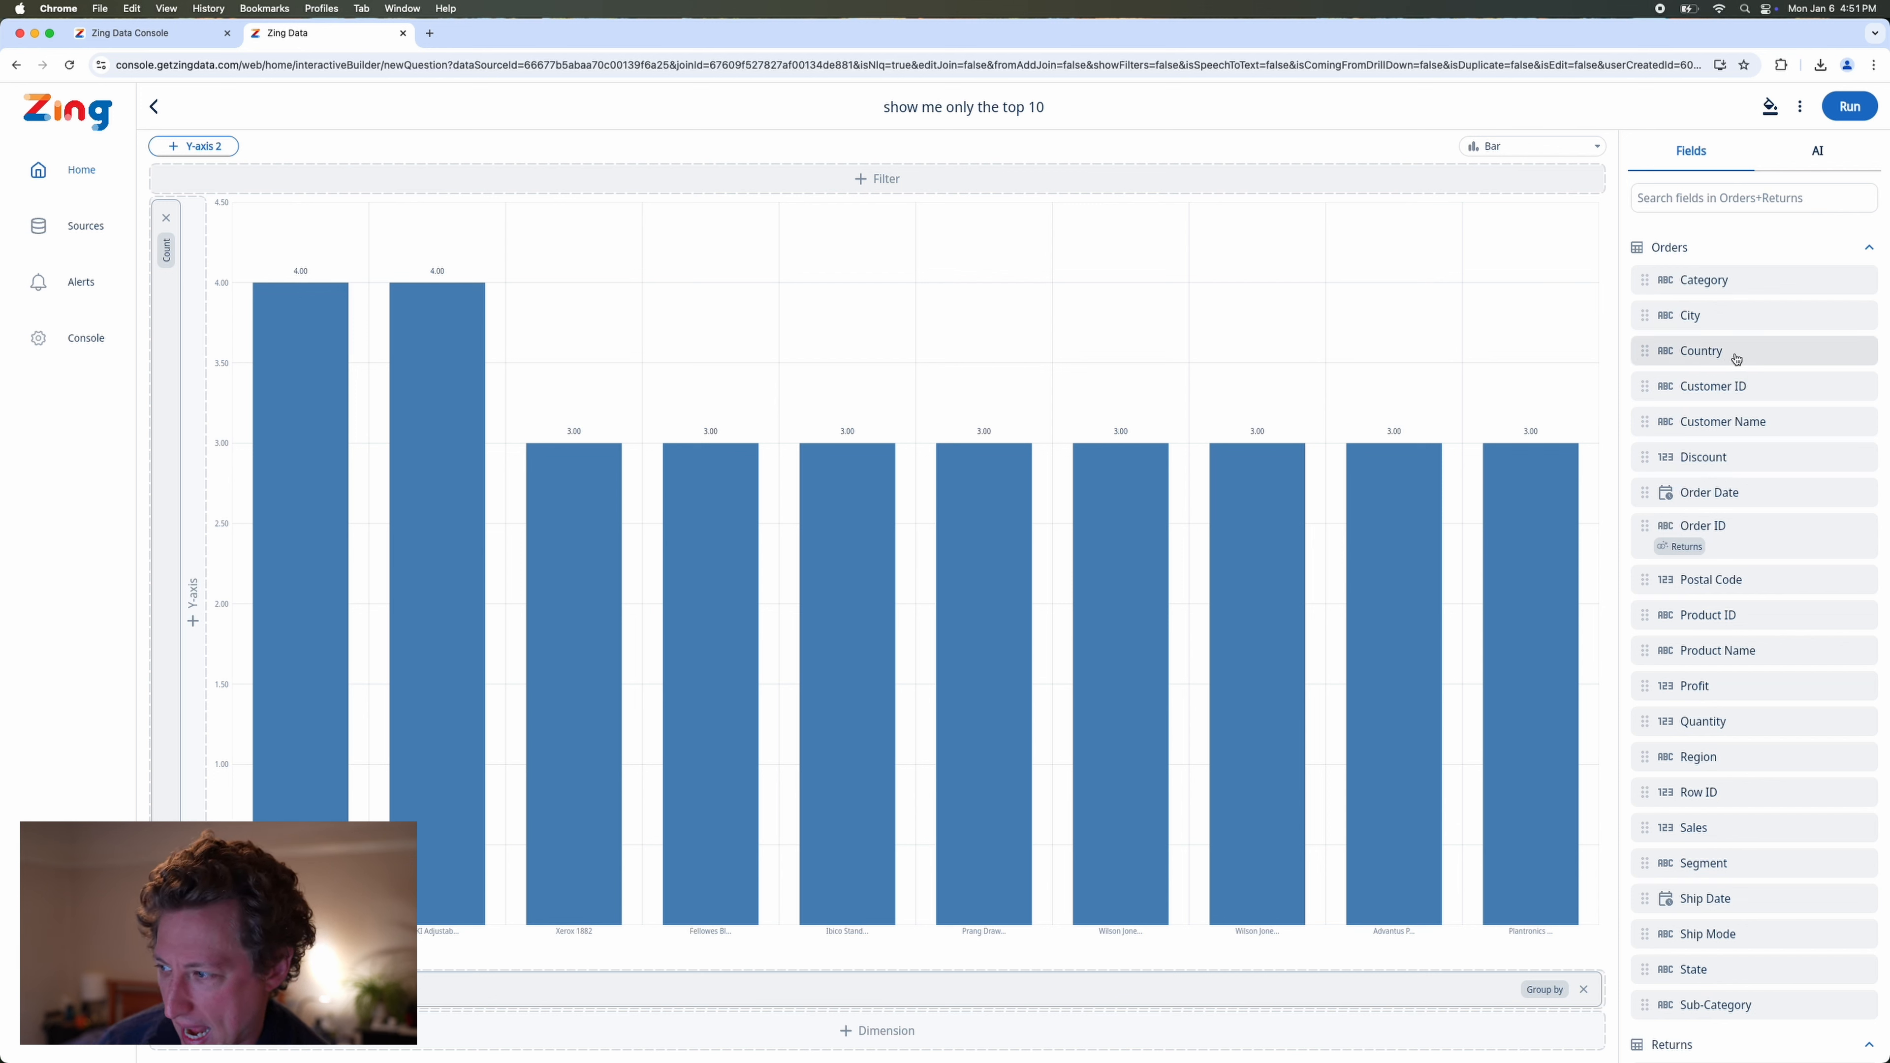
# Group the returns chart by City and apply a filter condition where Orders.State is California.
pyautogui.moveTo(1734, 315); pyautogui.dragTo(1258, 980)
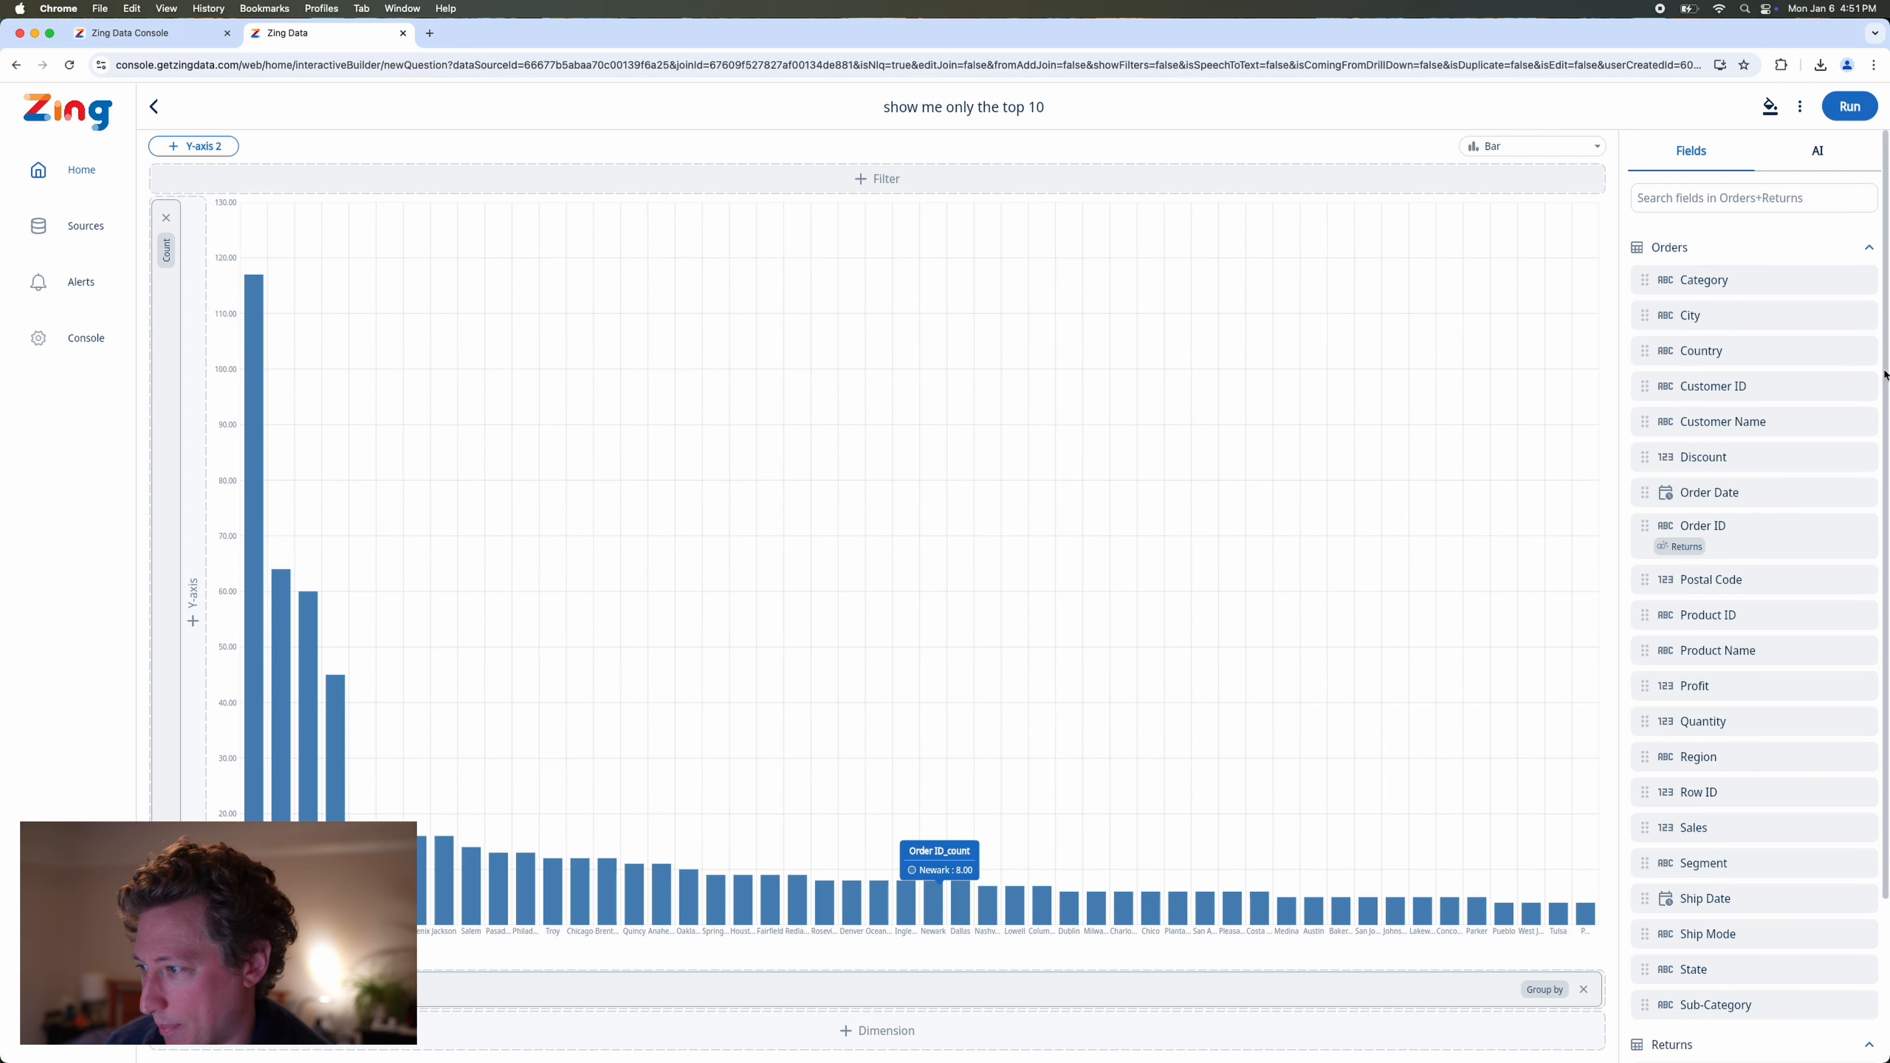
pyautogui.click(1445, 183)
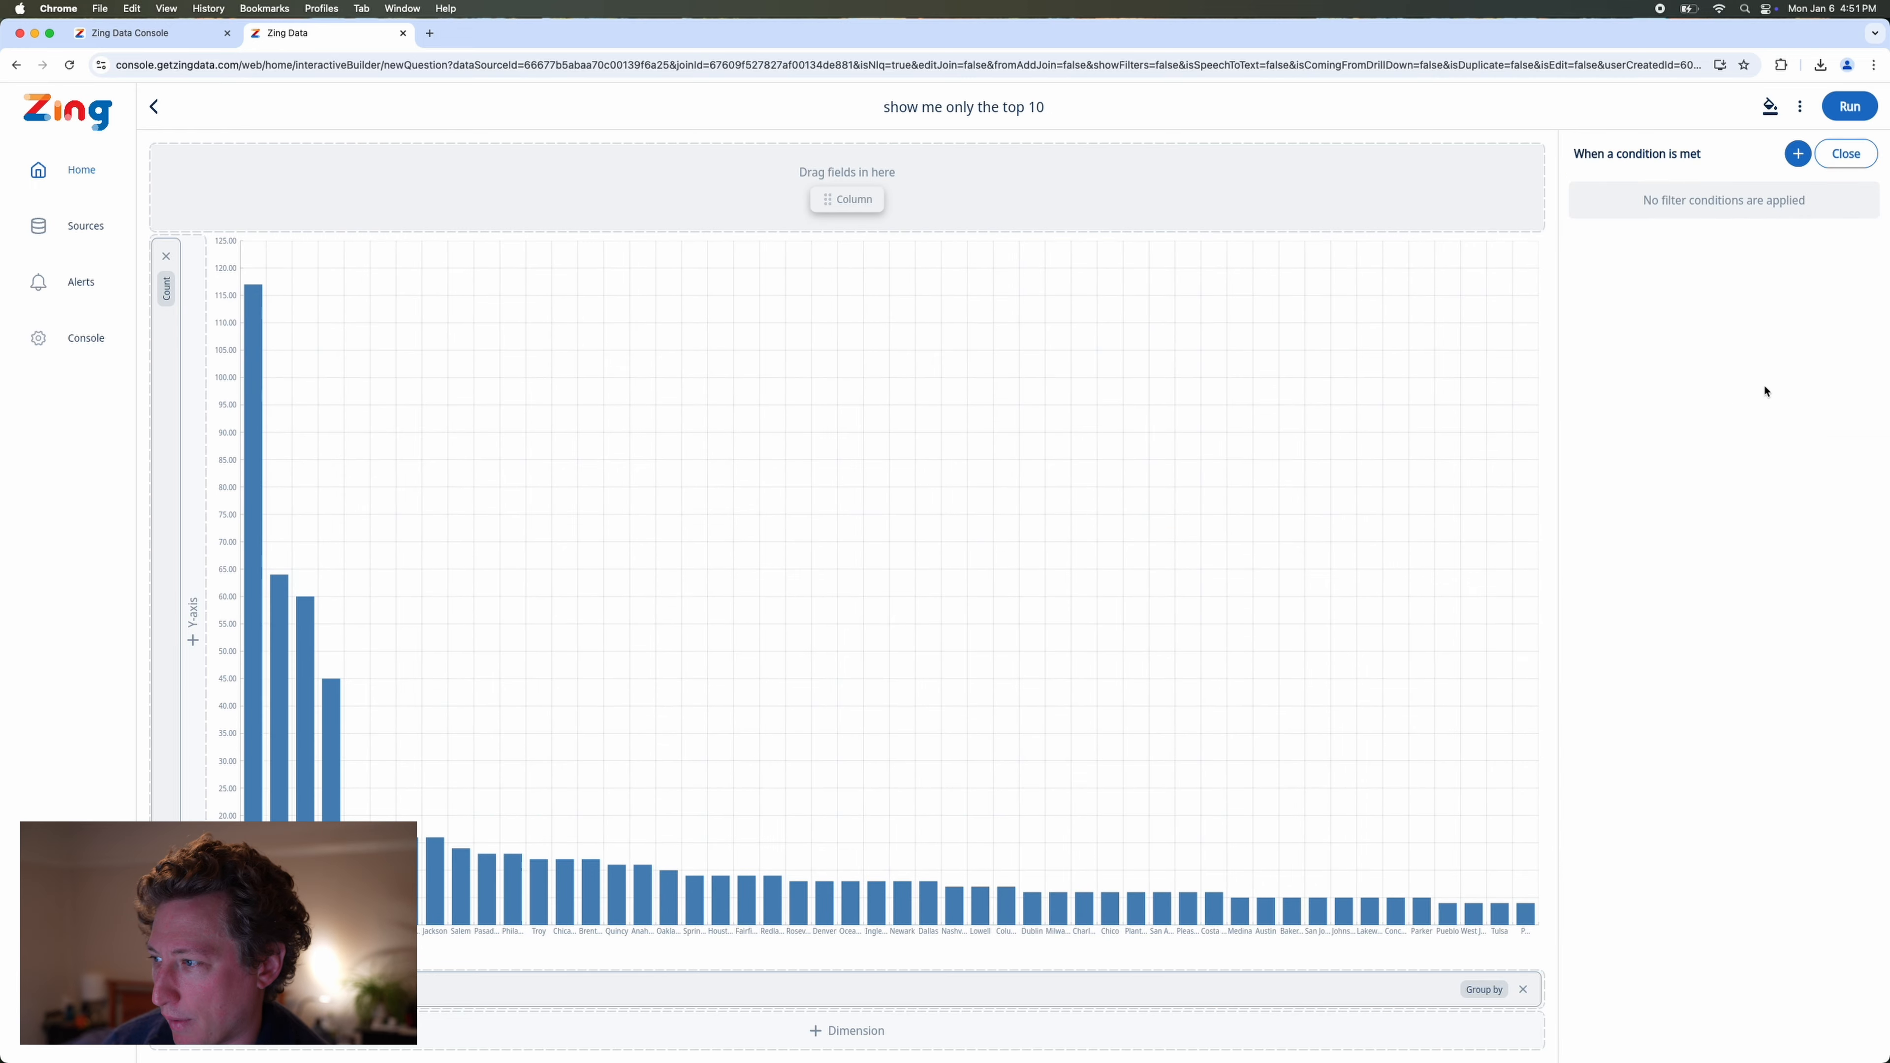
pyautogui.click(1096, 176)
pyautogui.click(1480, 173)
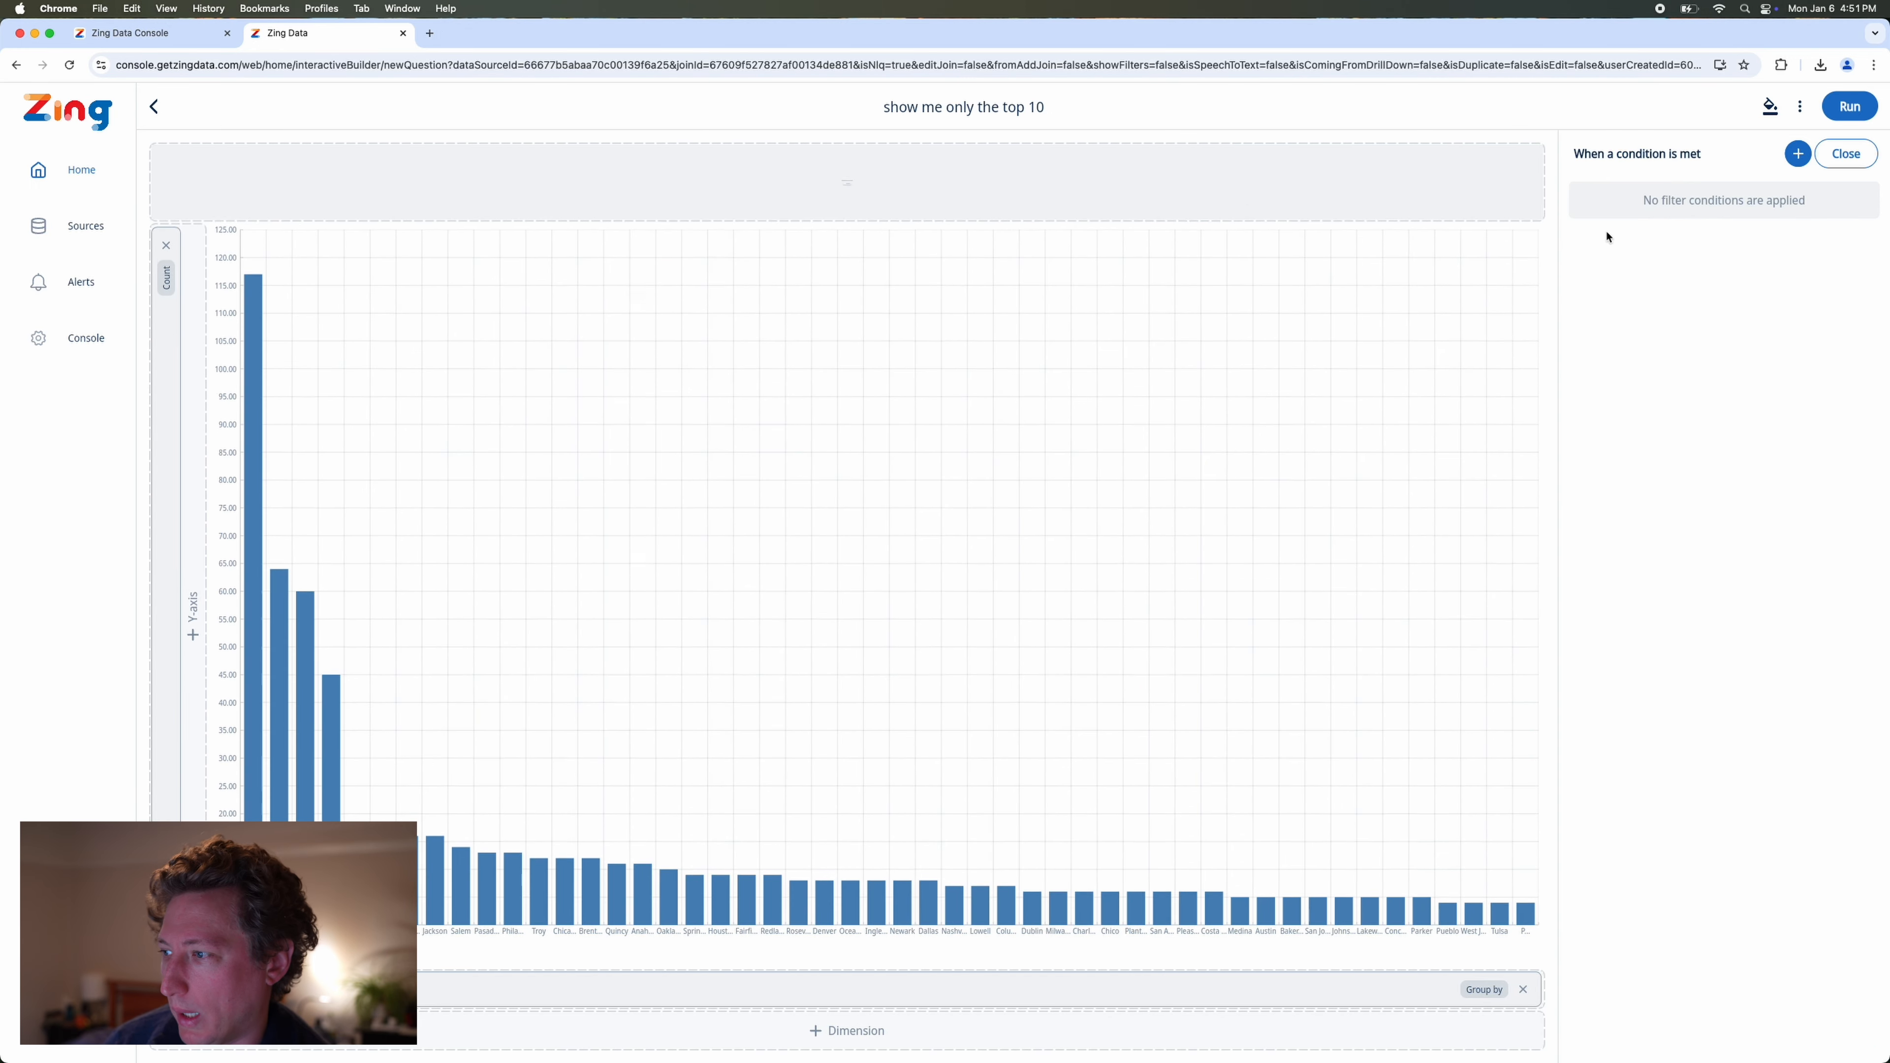
pyautogui.click(1798, 157)
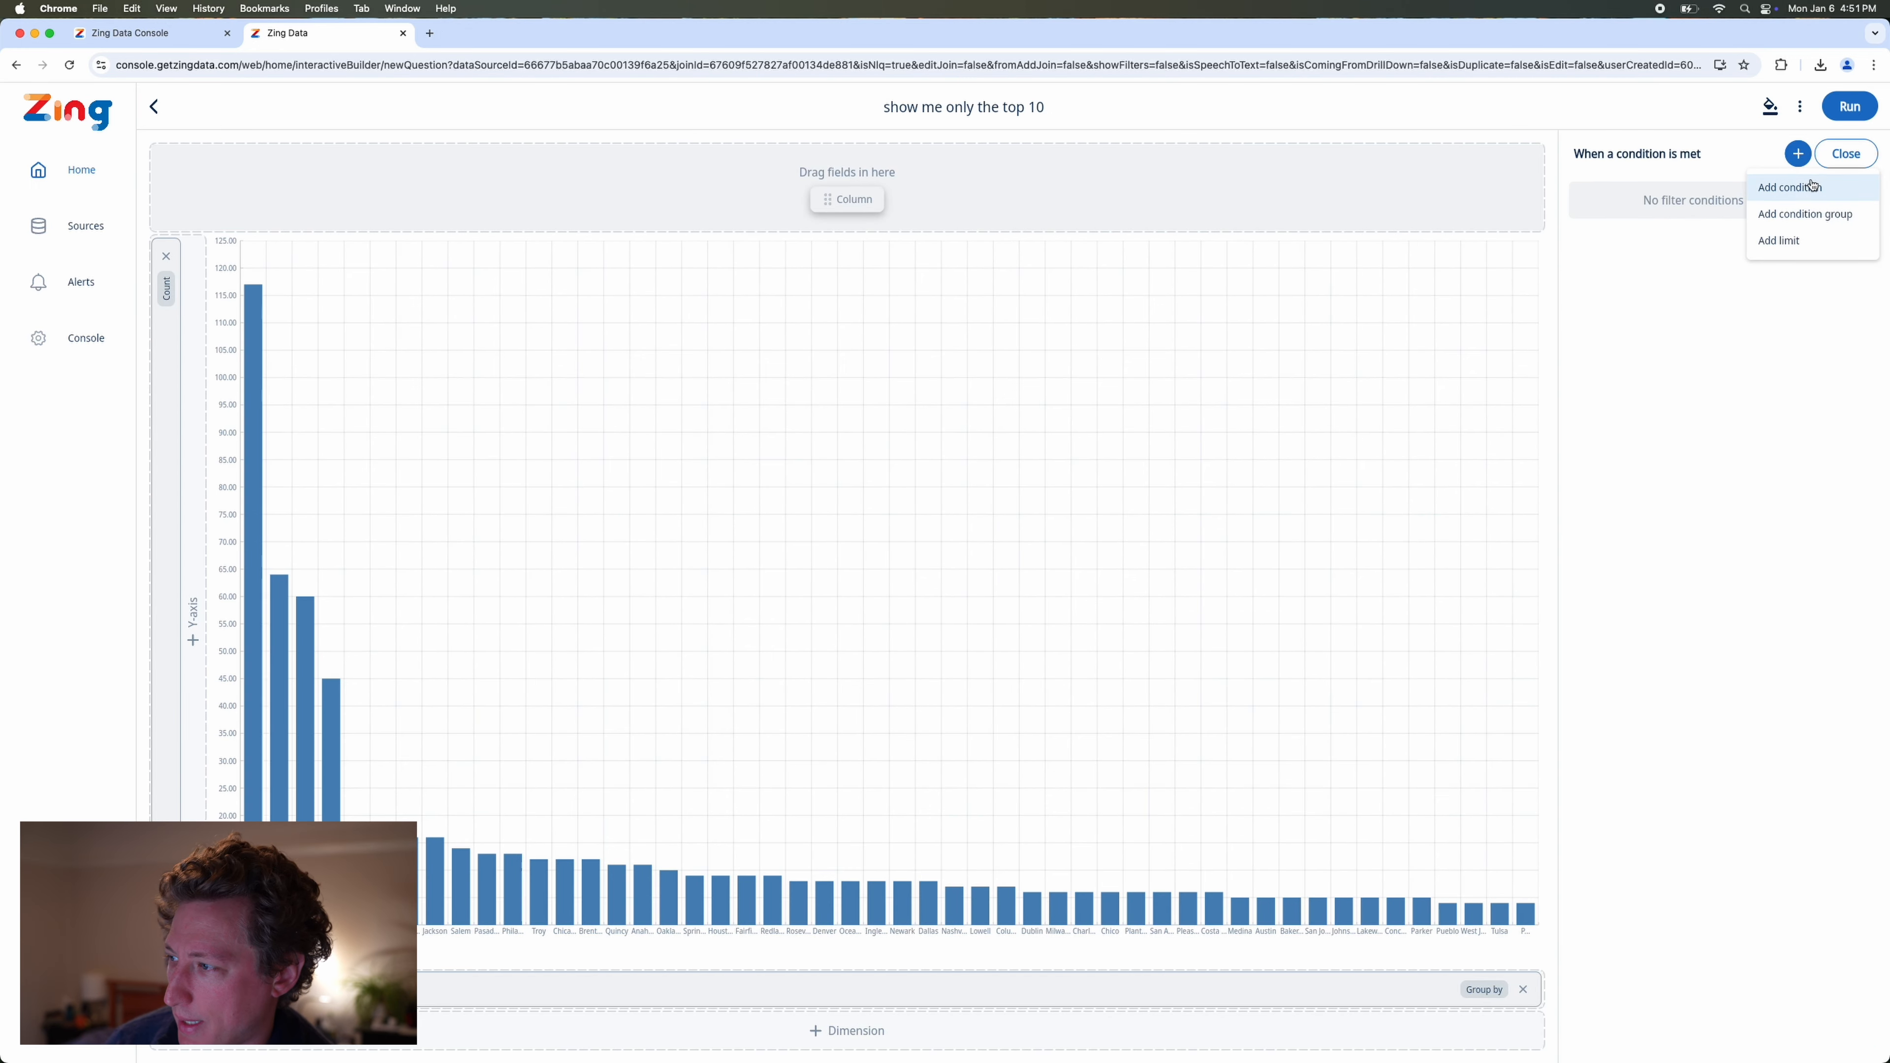
pyautogui.click(1785, 187)
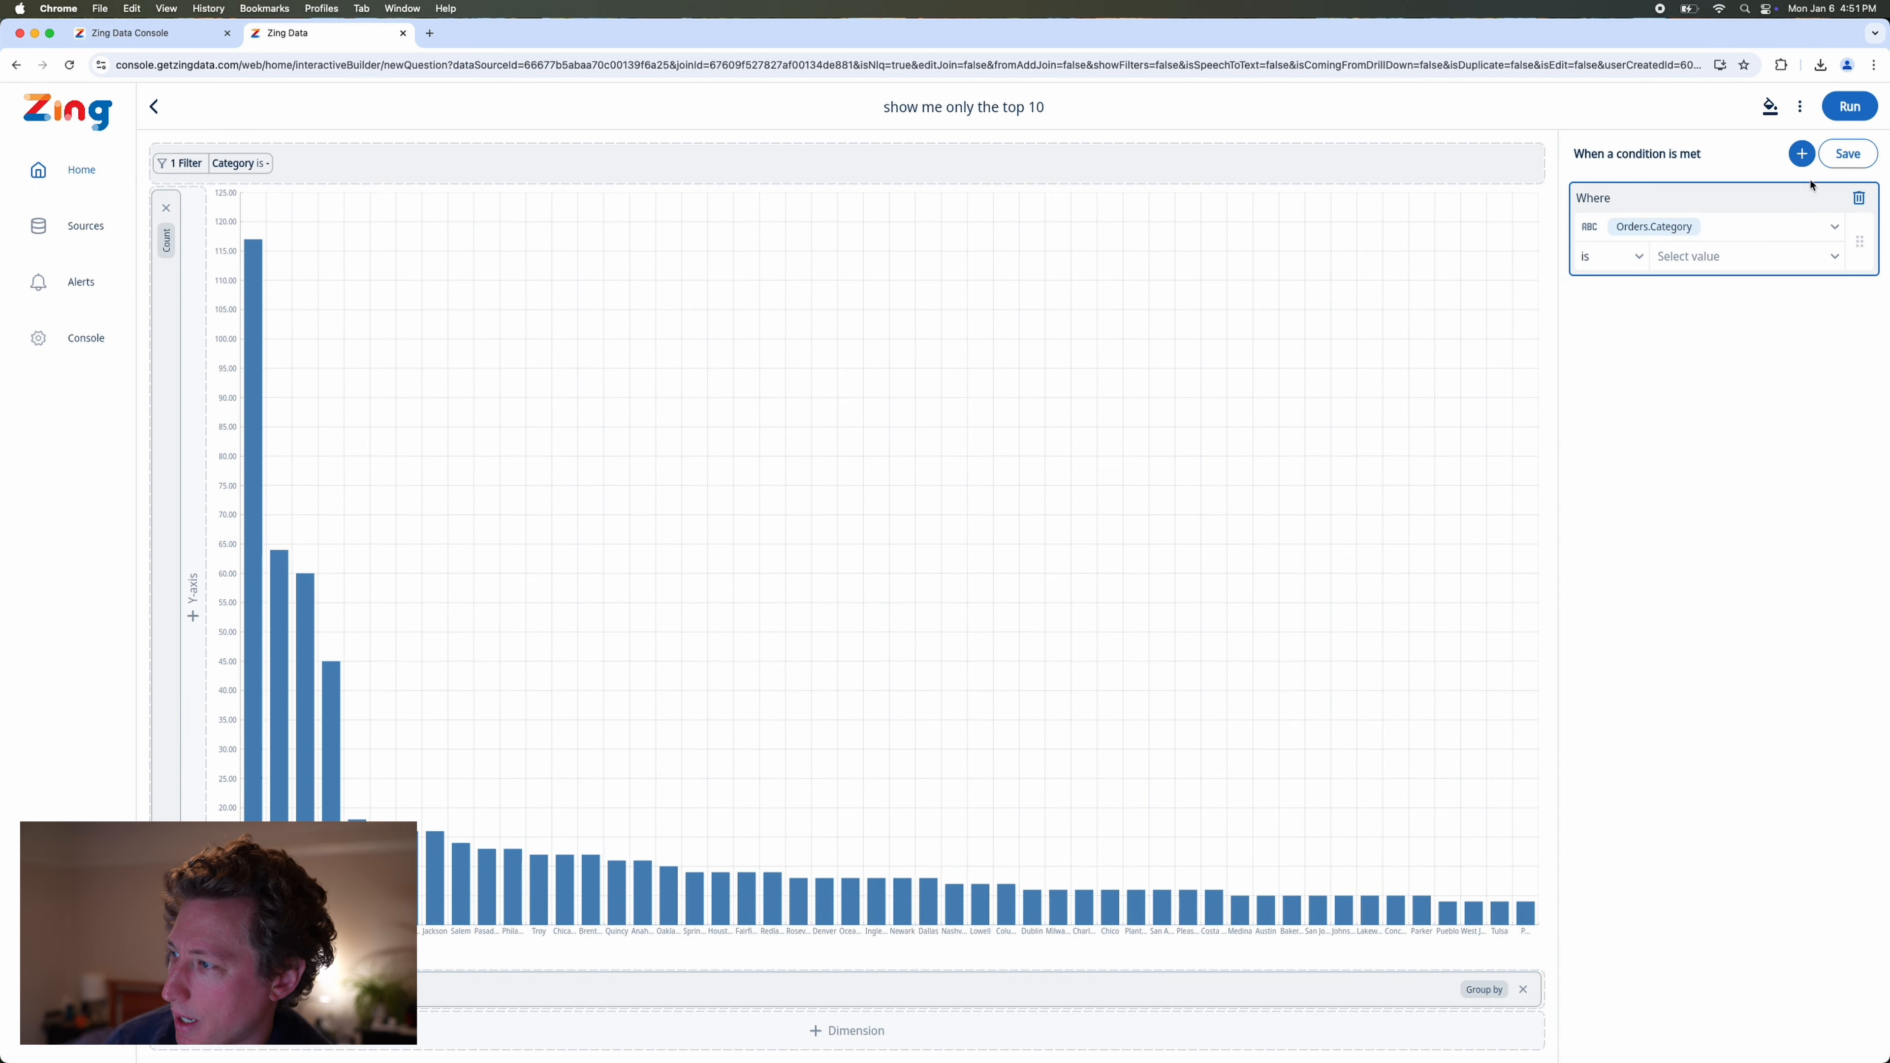
pyautogui.click(1712, 227)
pyautogui.write('state')
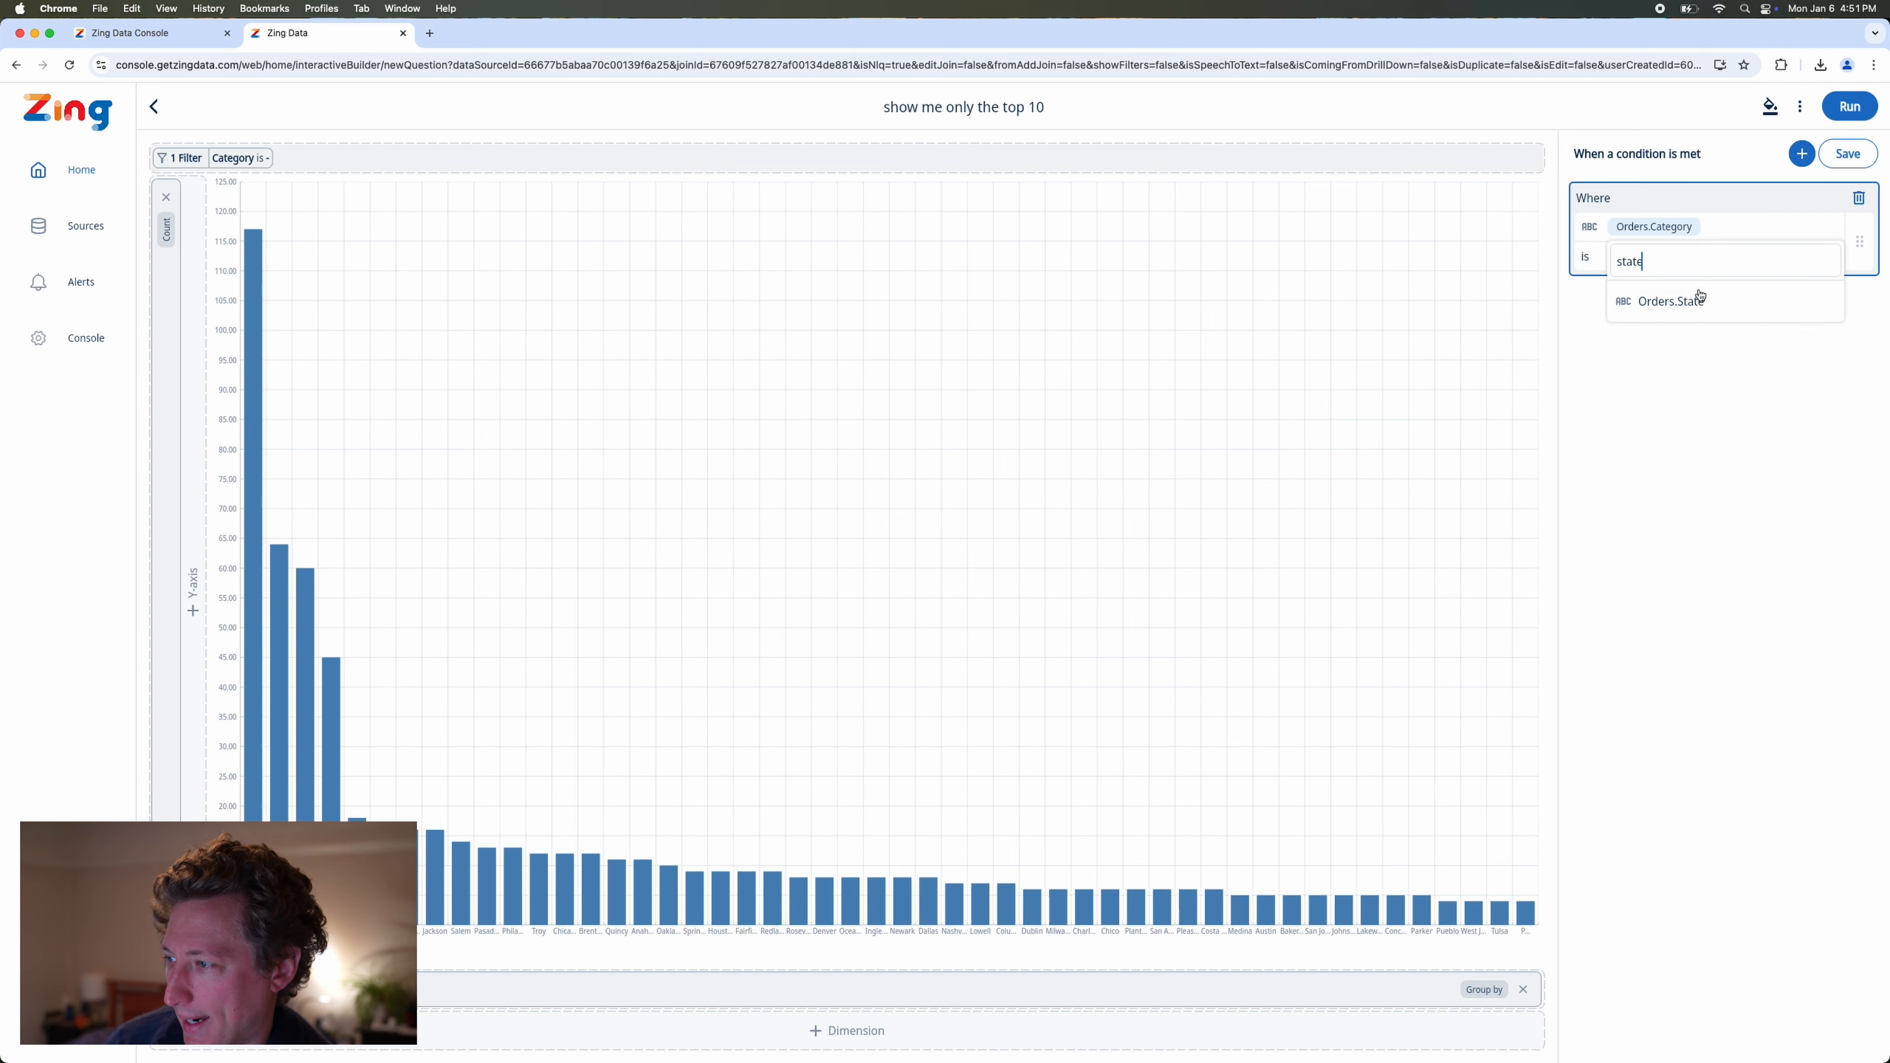
pyautogui.click(1695, 298)
pyautogui.click(1727, 257)
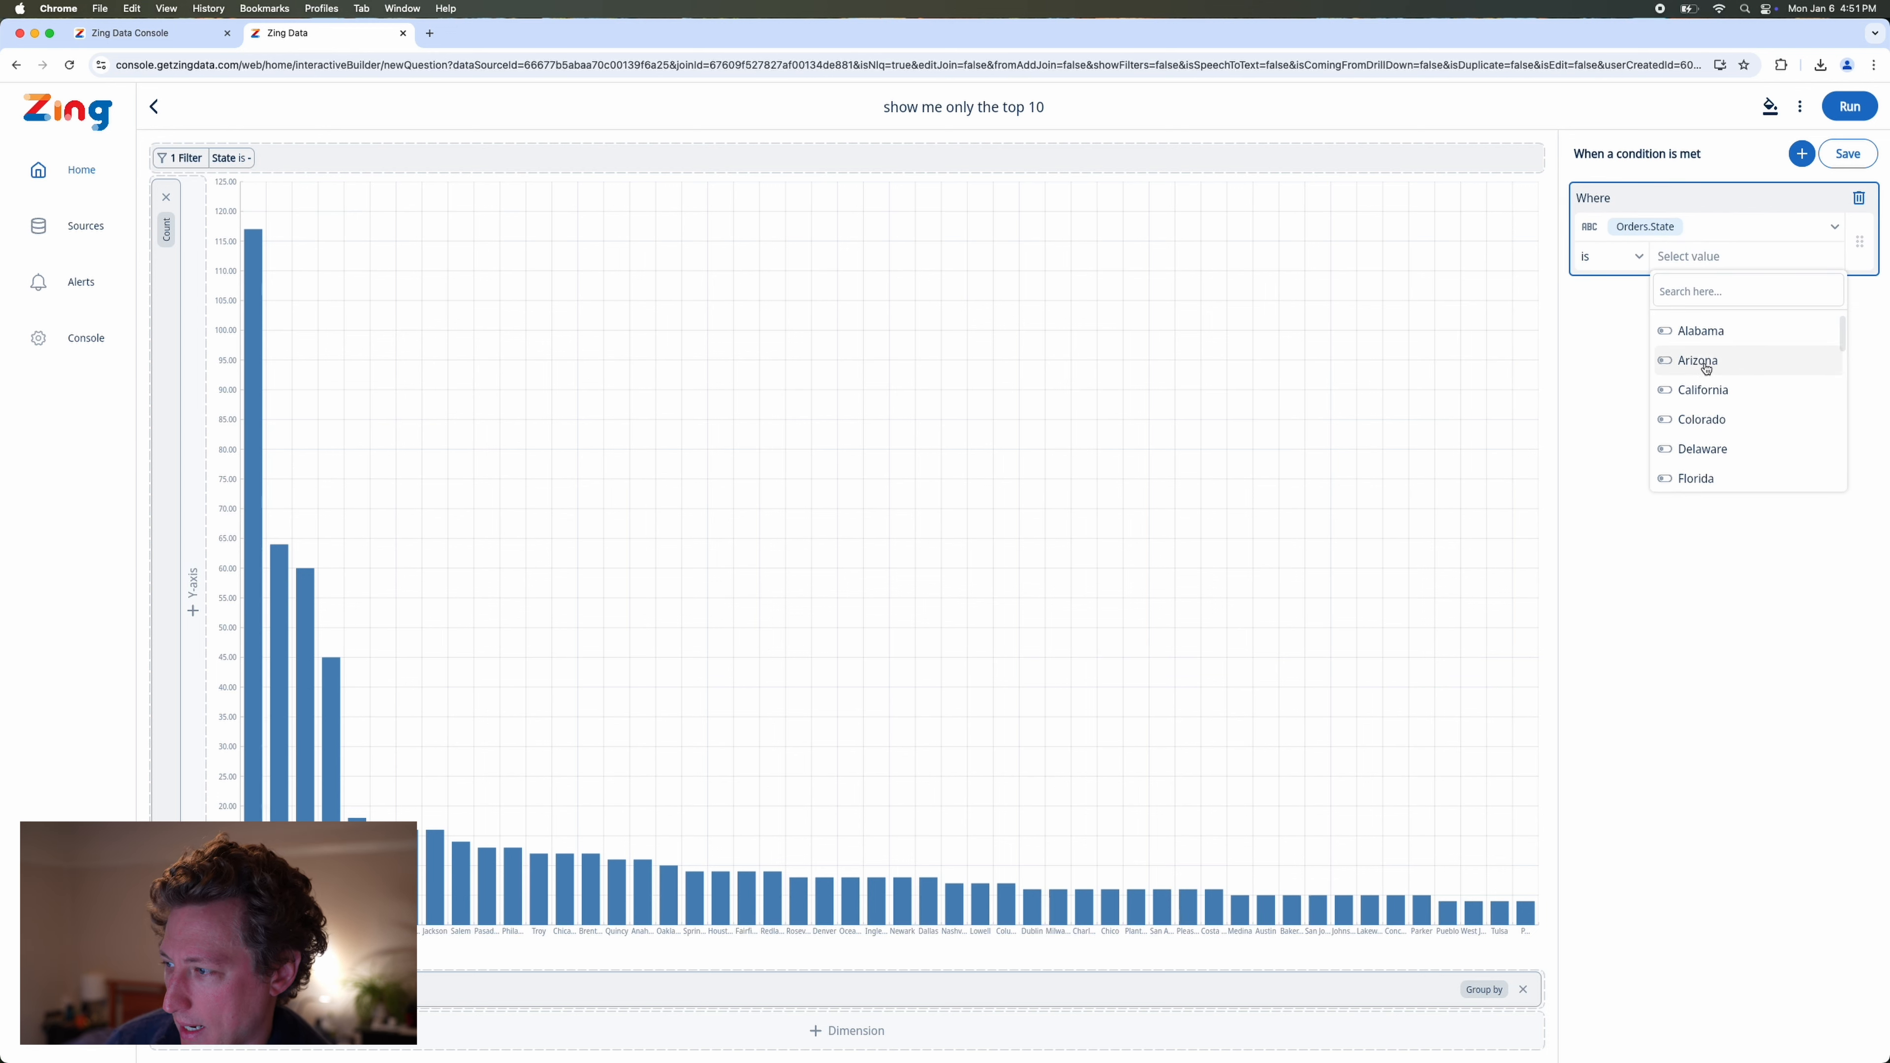
pyautogui.click(1702, 385)
pyautogui.click(1847, 154)
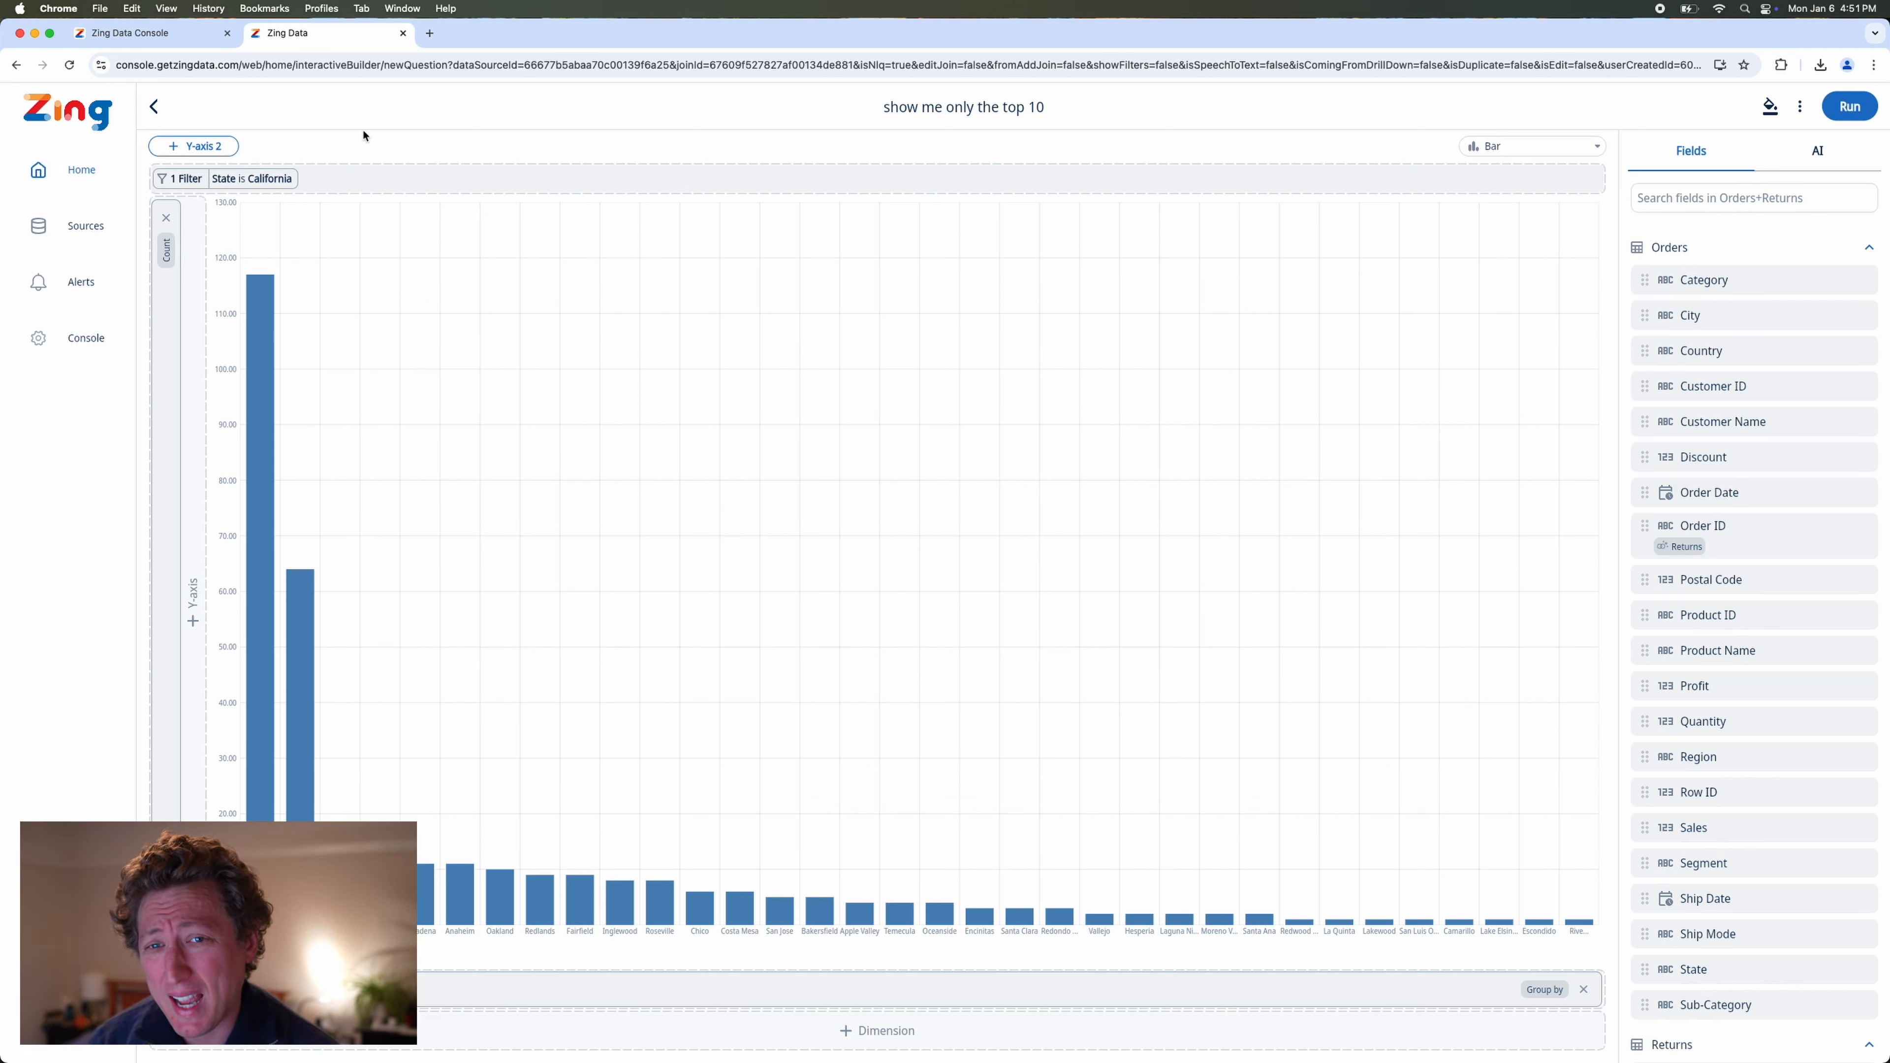
# Return from the chart editor to the chat, review the answers on returns by product, and get the message field ready for input.
pyautogui.click(154, 107)
pyautogui.click(1013, 631)
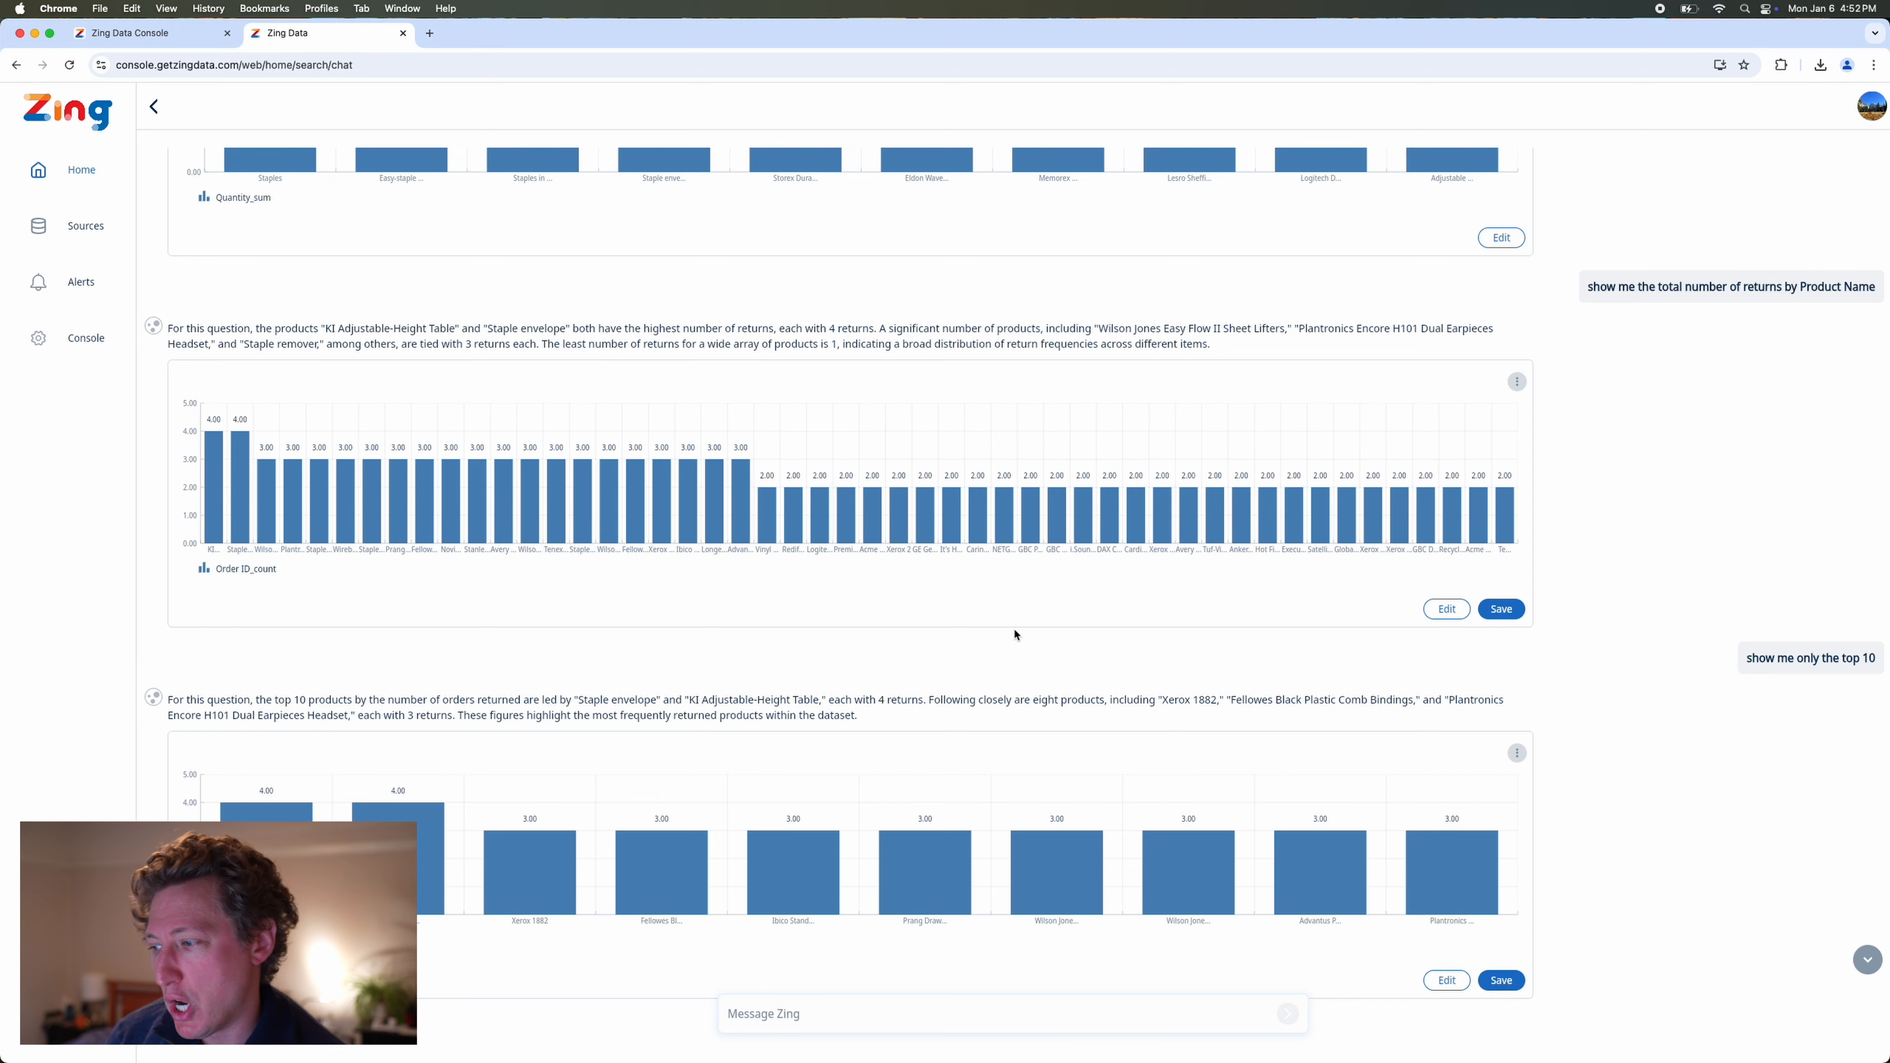
pyautogui.scroll(2, 1845, 417)
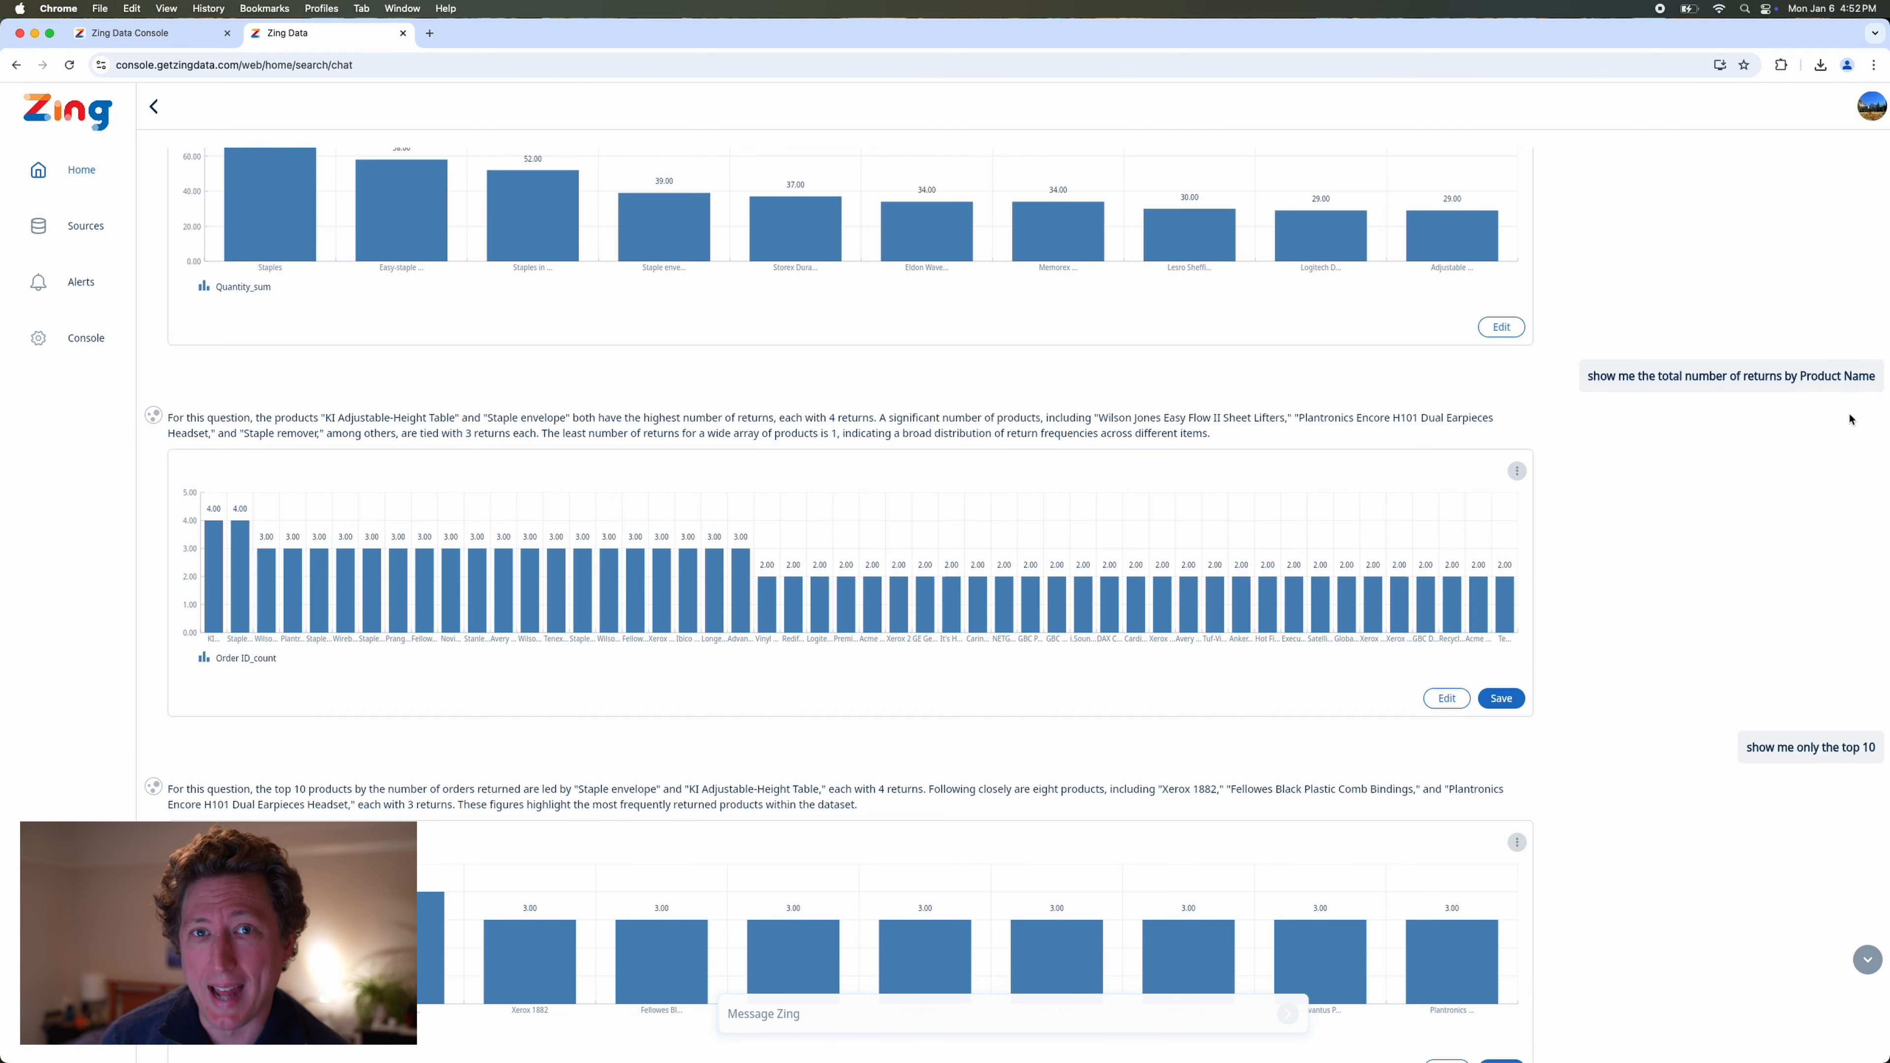
pyautogui.scroll(-2, 1849, 419)
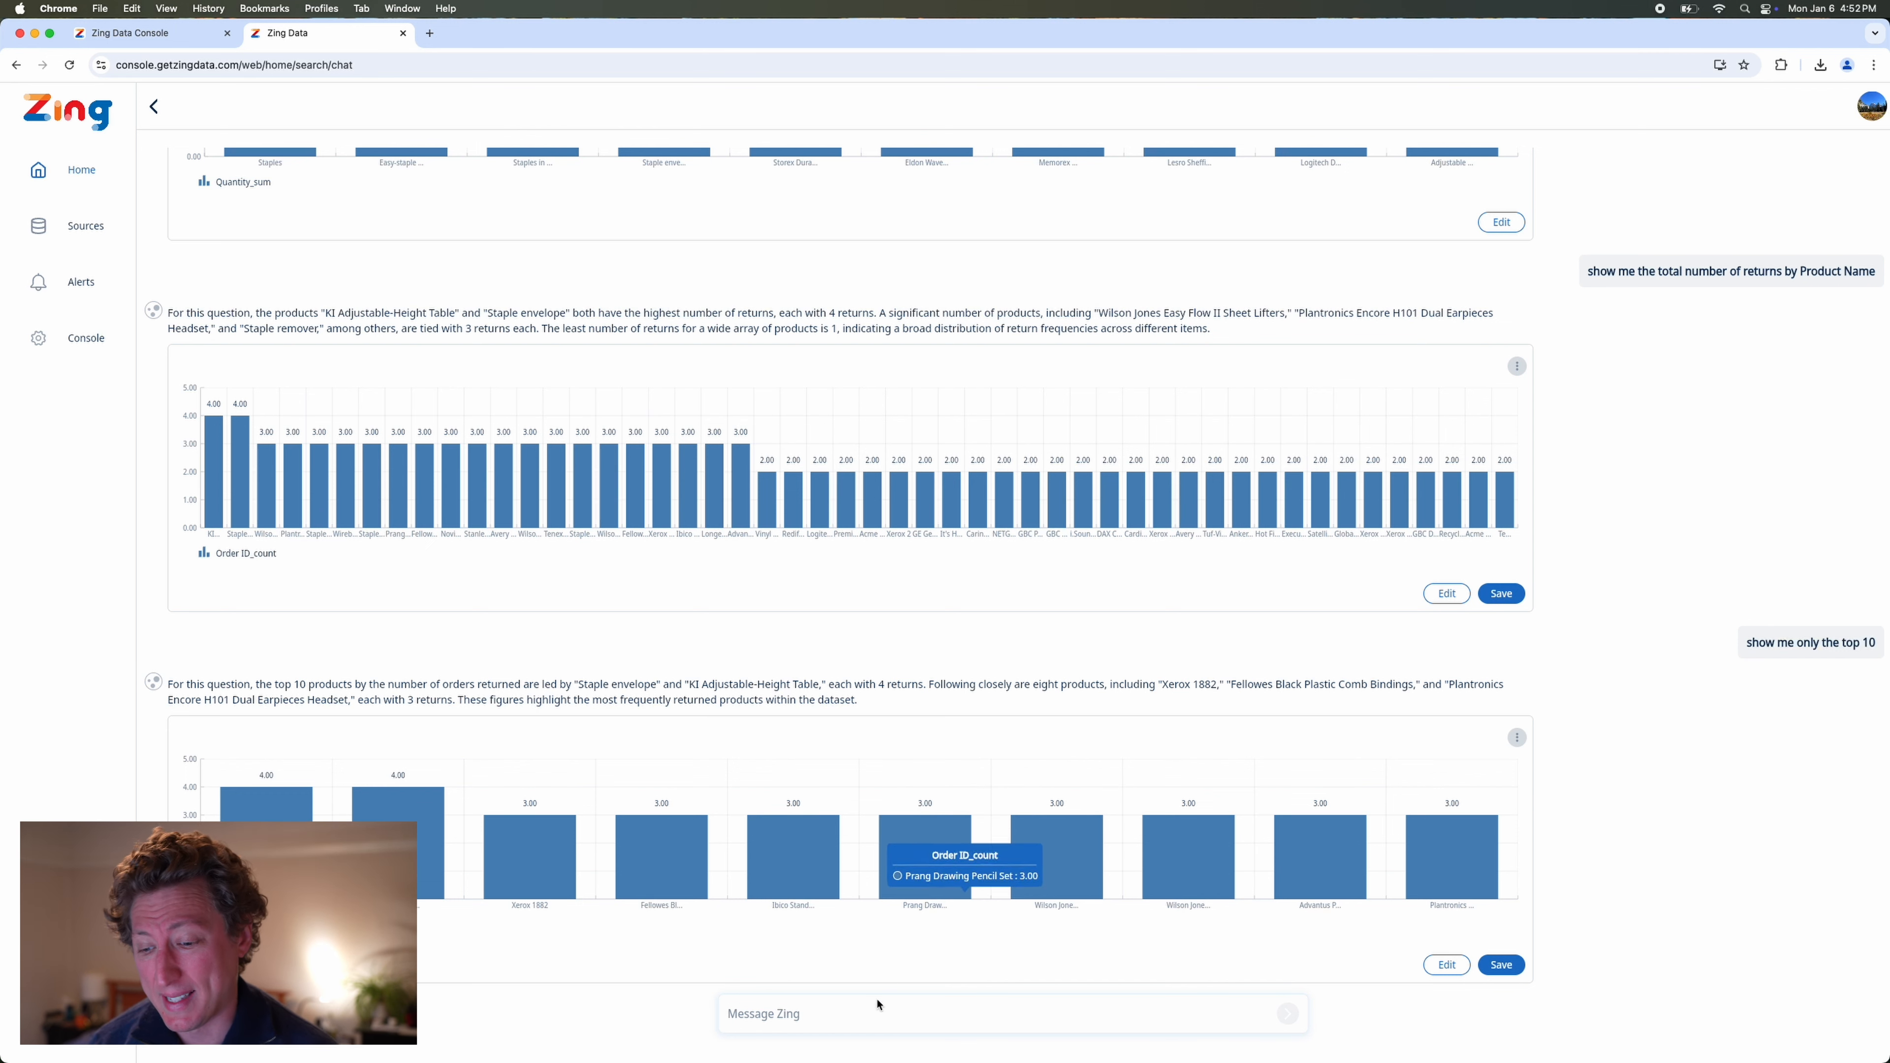
pyautogui.click(854, 1018)
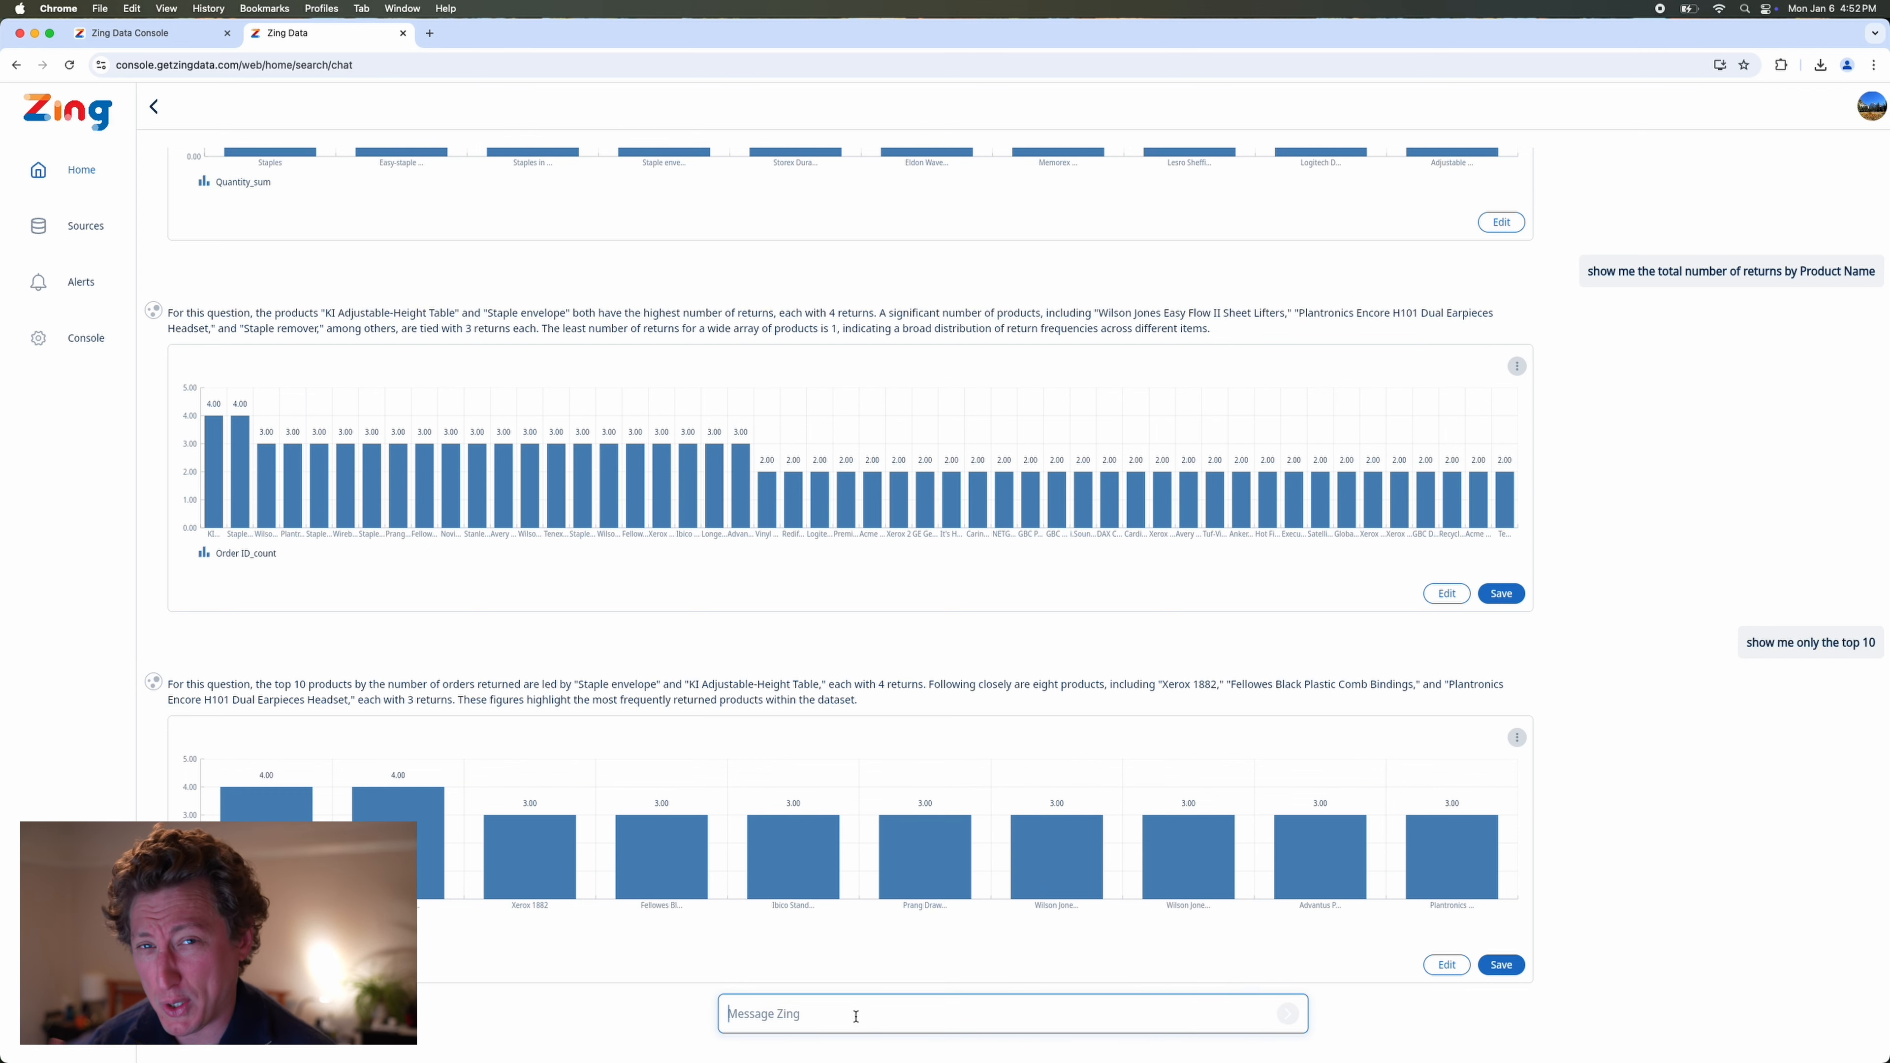